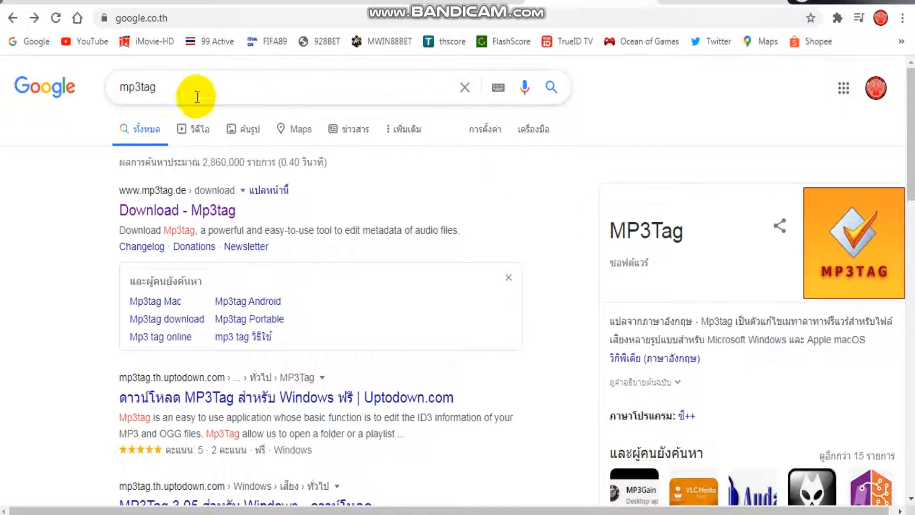
Download mp3tagv305setup.exe from the Mp3tag site's download page, choosing to overwrite the previously downloaded copy
click(173, 89)
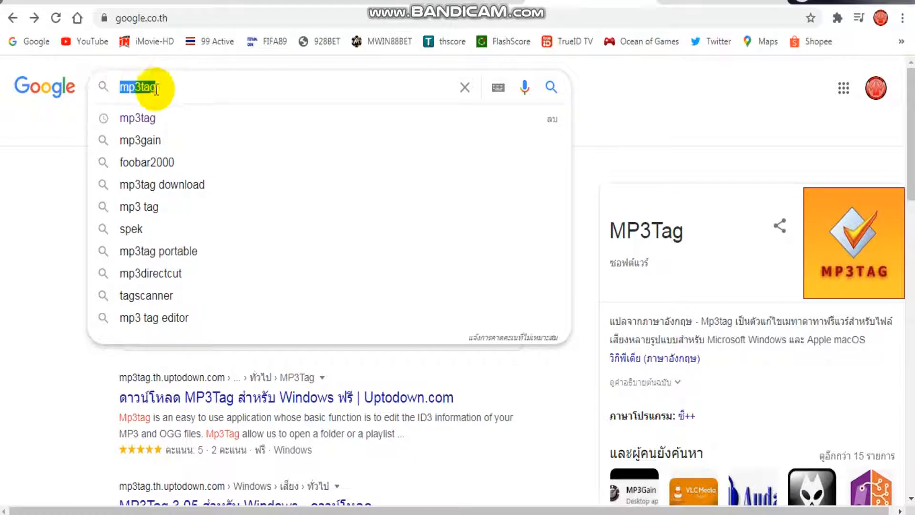
click(633, 76)
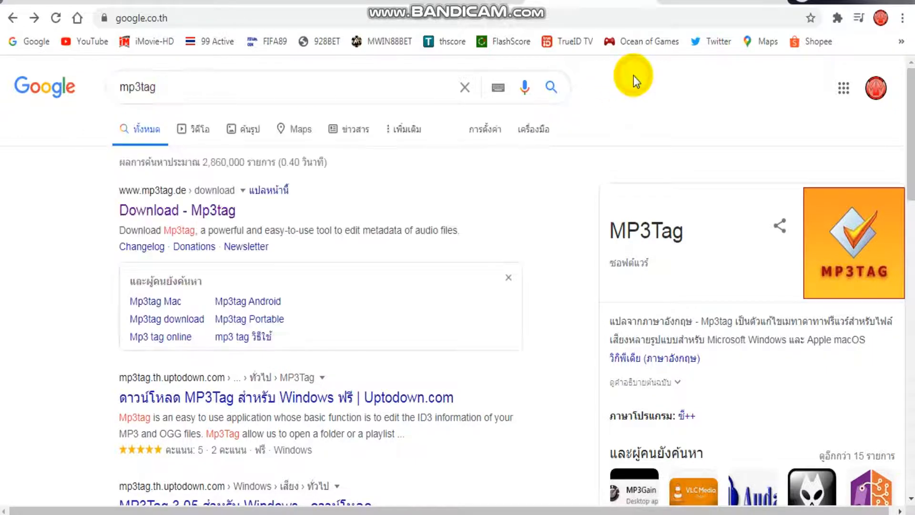
click(162, 210)
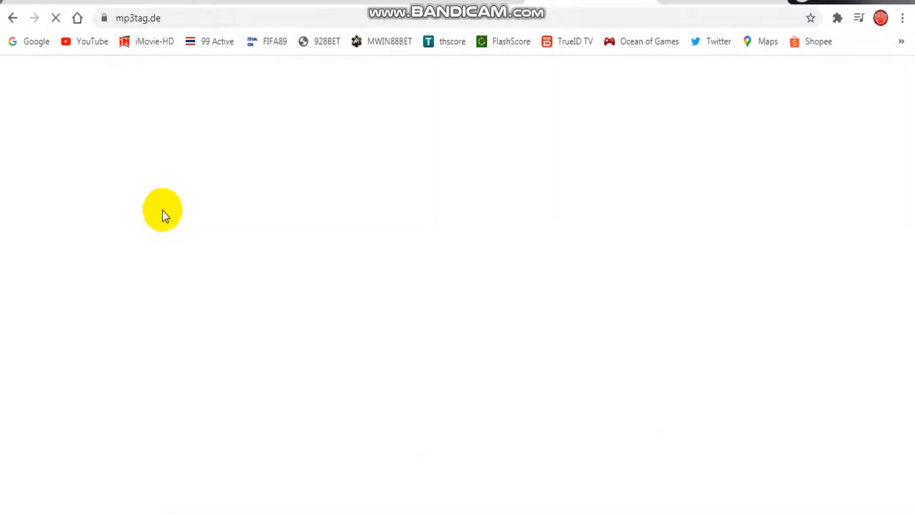
scroll(446, 285, down, 5)
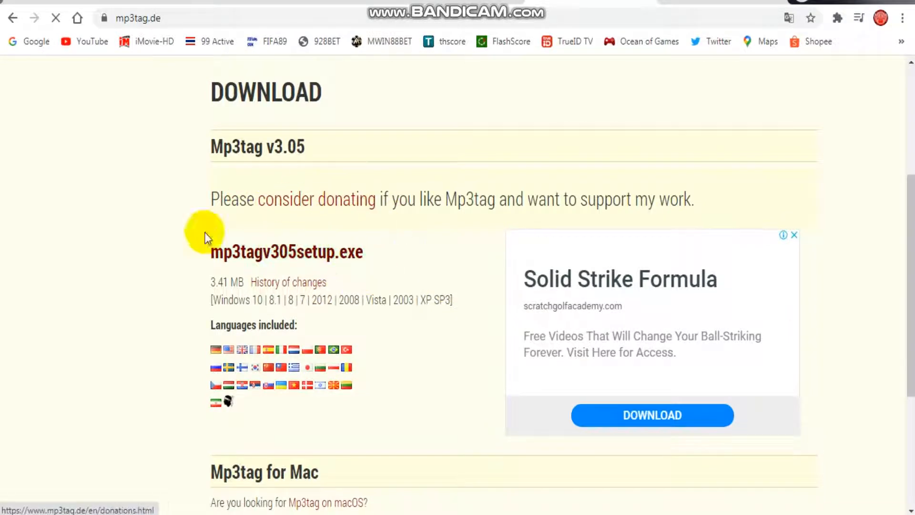
click(307, 254)
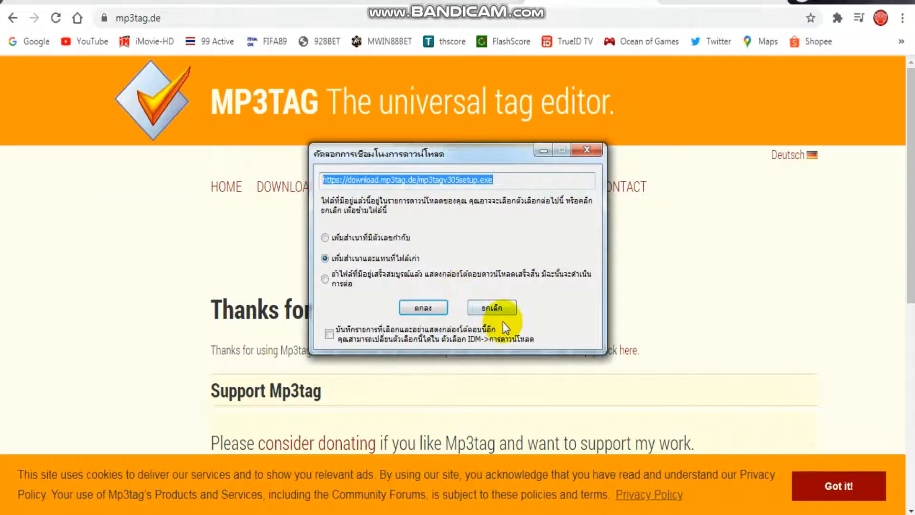
click(426, 301)
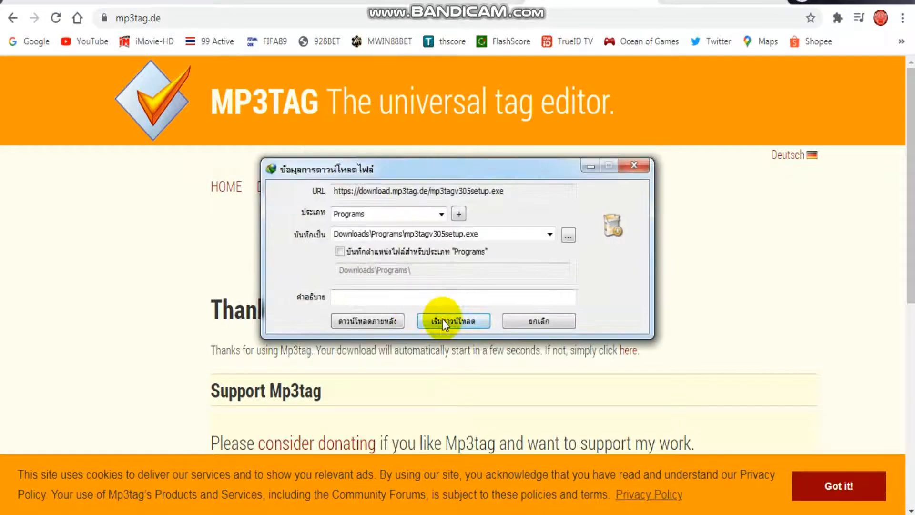
click(456, 321)
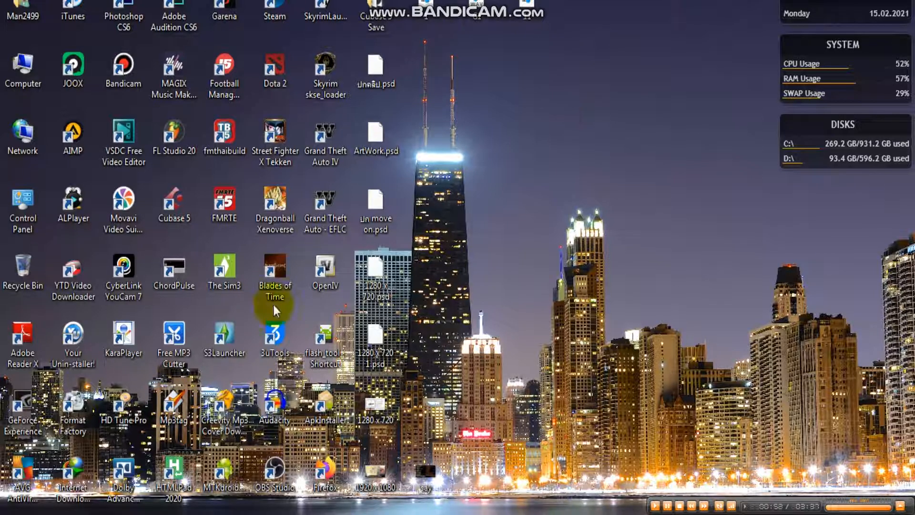
Launch Mp3tag from the desktop as administrator and maximize its window
right_click(183, 401)
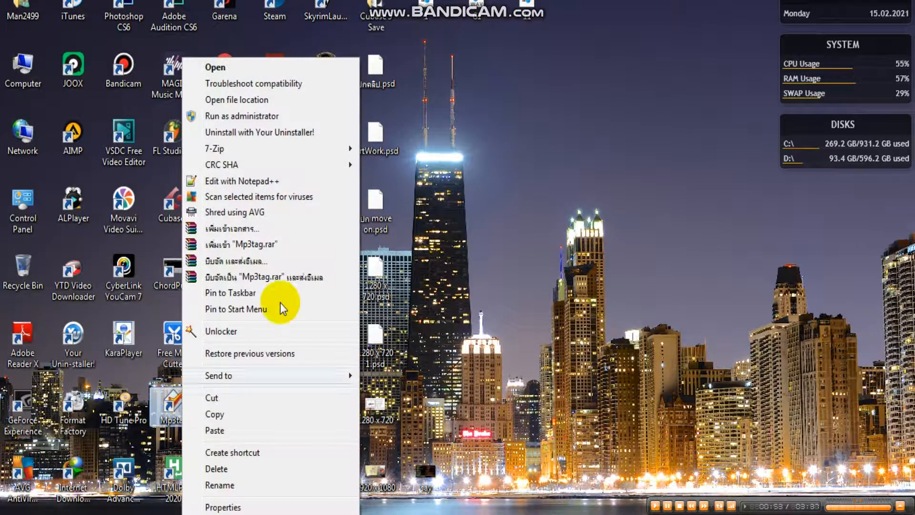
click(229, 116)
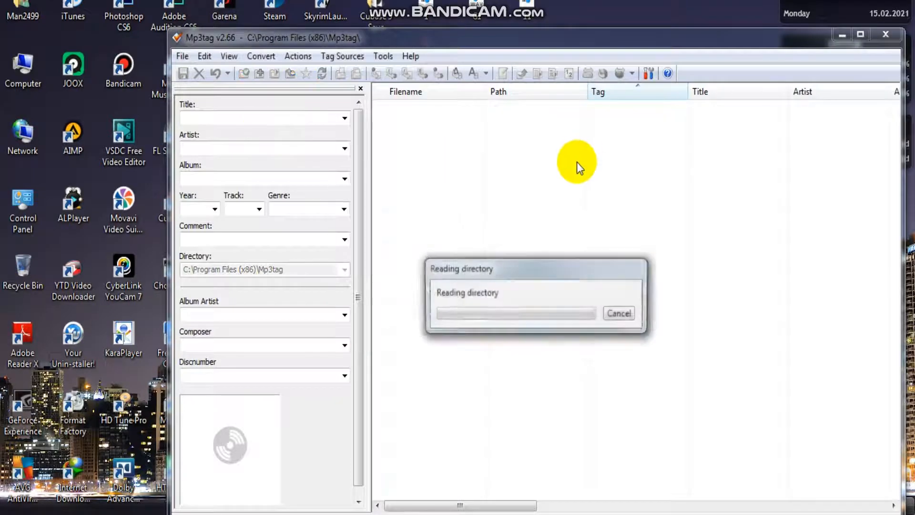
drag(636, 40, 568, 17)
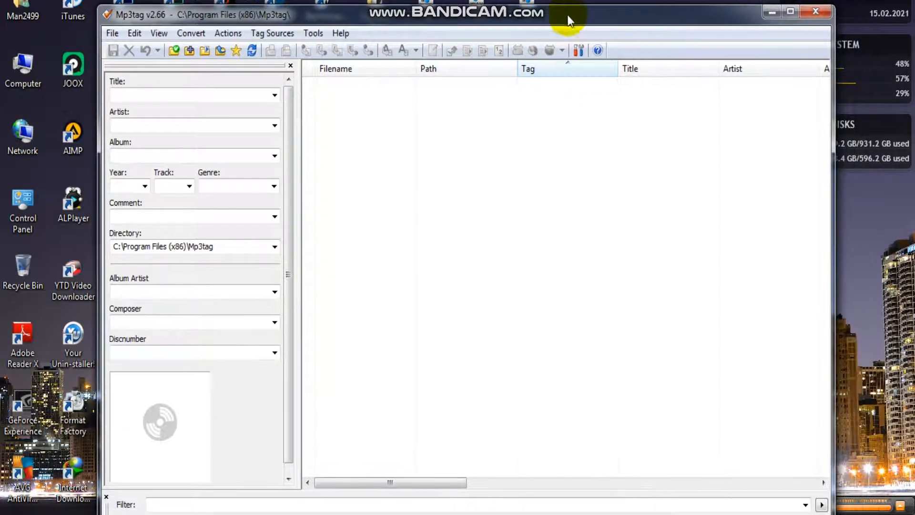
click(790, 12)
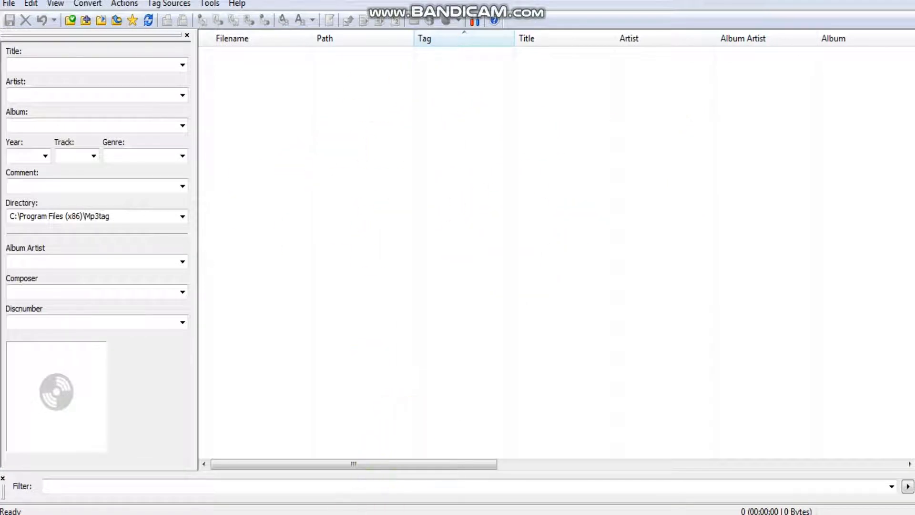
Load the ten MP3 files from the Move On 2020 folder into Mp3tag, leaving out the image file
click(381, 514)
click(234, 457)
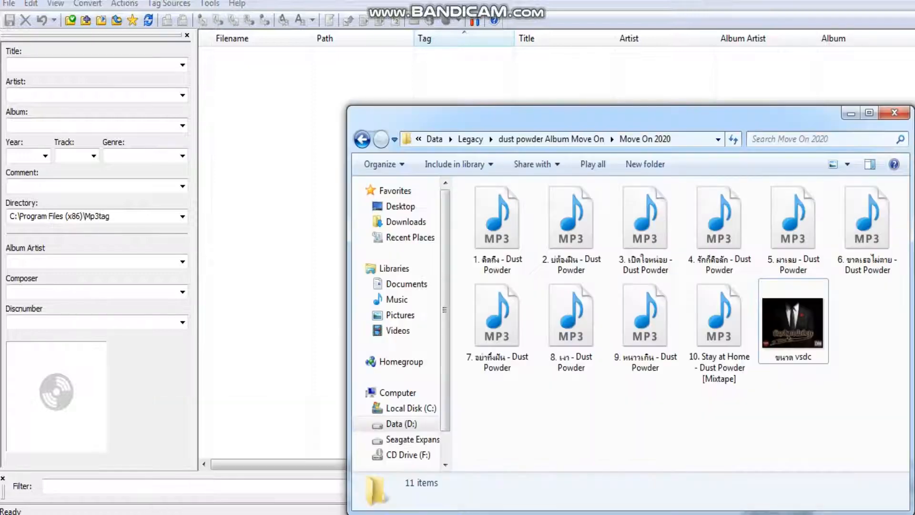
drag(487, 389, 868, 222)
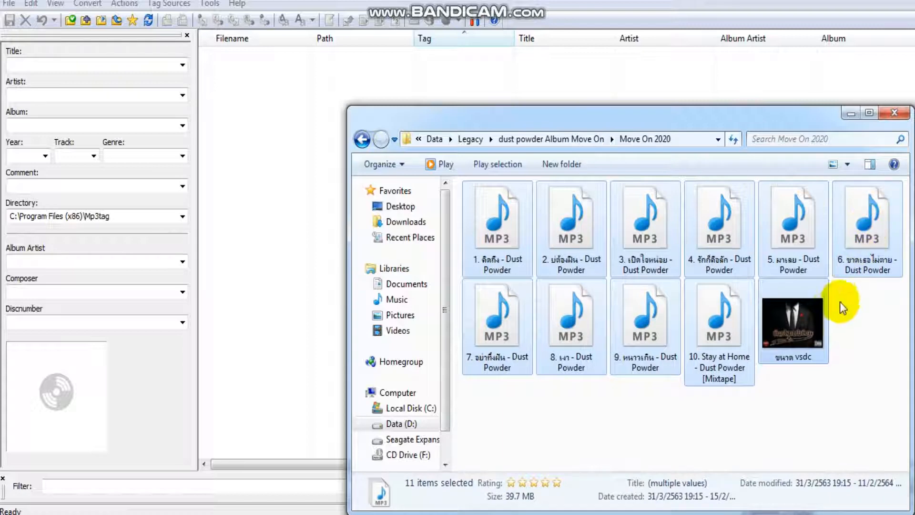
ctrl+click(820, 302)
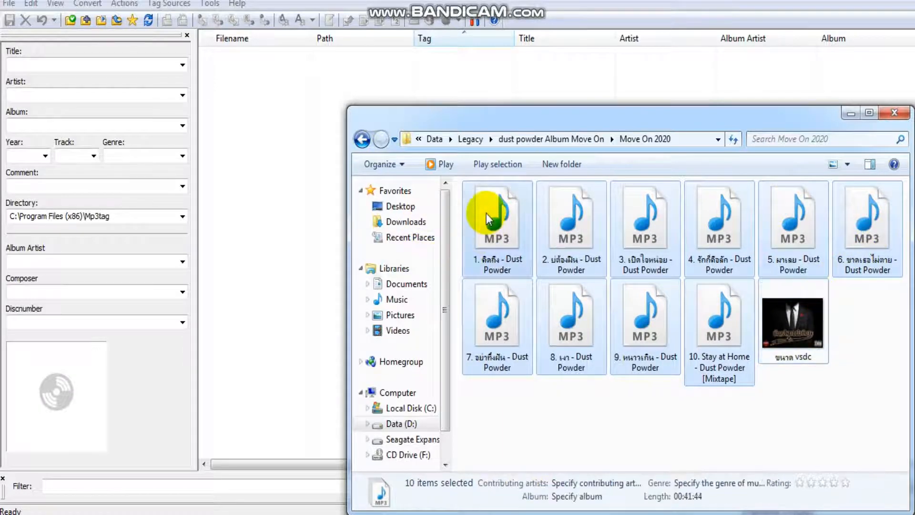
drag(286, 193, 286, 194)
click(282, 214)
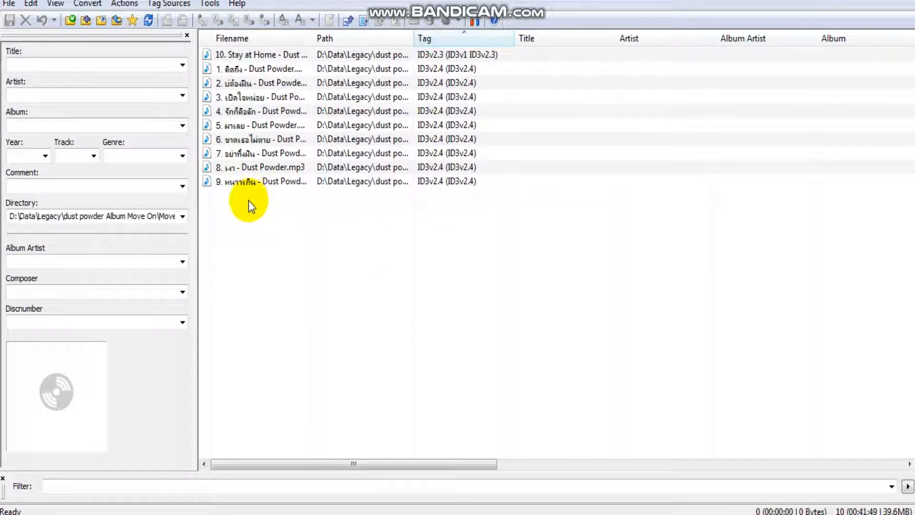
Examine the existing tags and cover art of each loaded song, one file after another
click(248, 55)
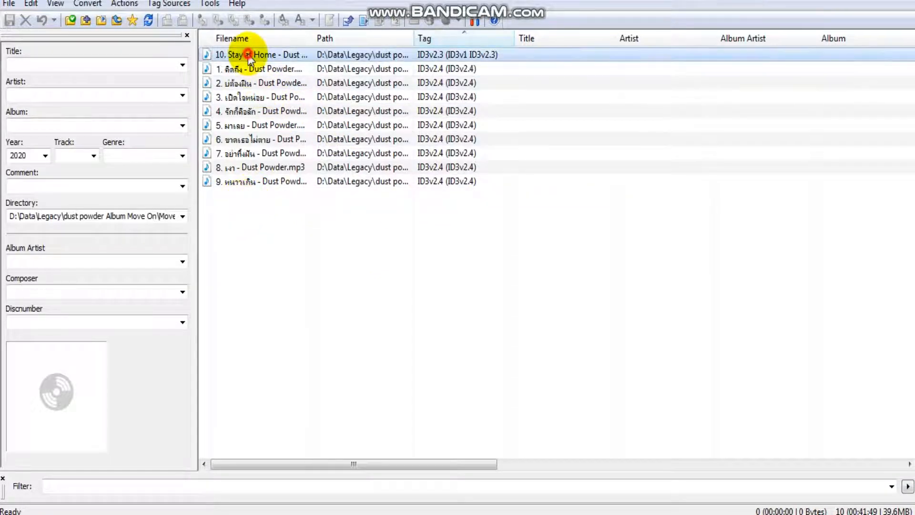
click(243, 70)
click(241, 83)
click(238, 97)
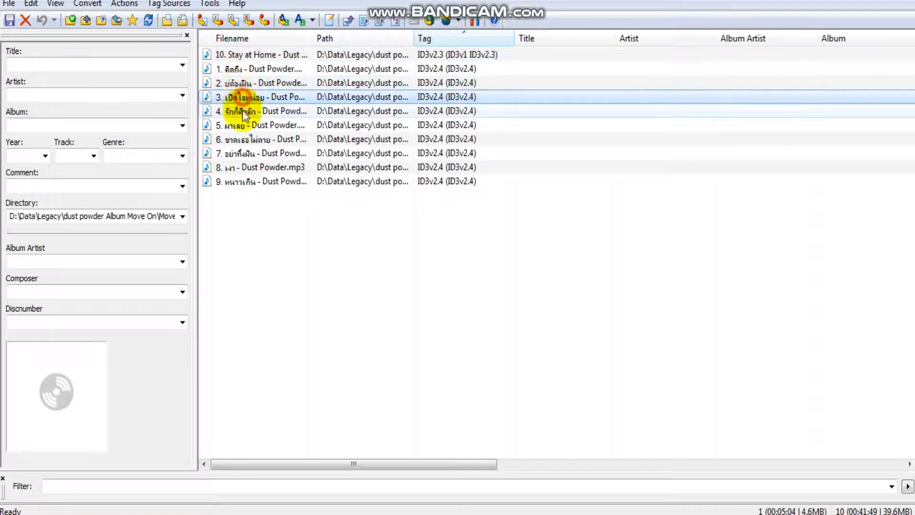
click(240, 112)
click(241, 124)
click(239, 138)
click(238, 153)
click(236, 167)
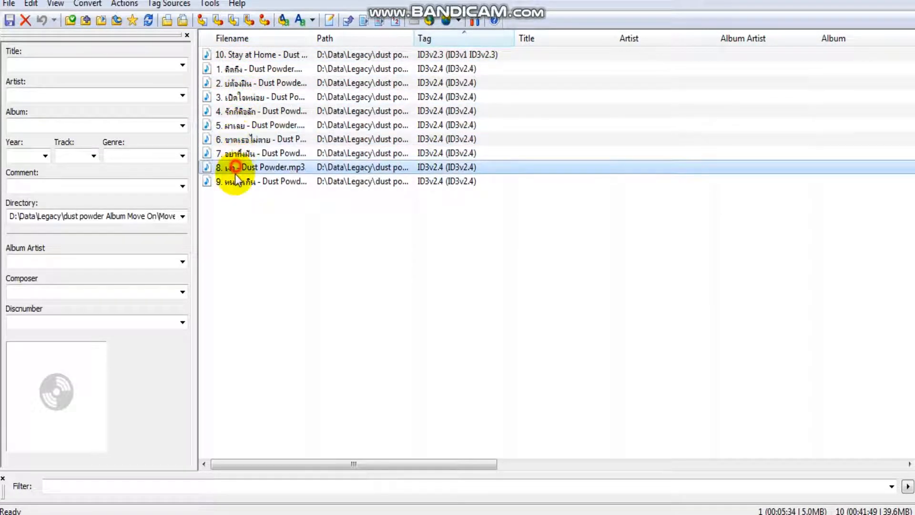
click(233, 182)
Add the image "ขนาด vsdc" as cover art to all ten songs through Extended Tags and save the tags
drag(234, 203, 266, 55)
right_click(286, 94)
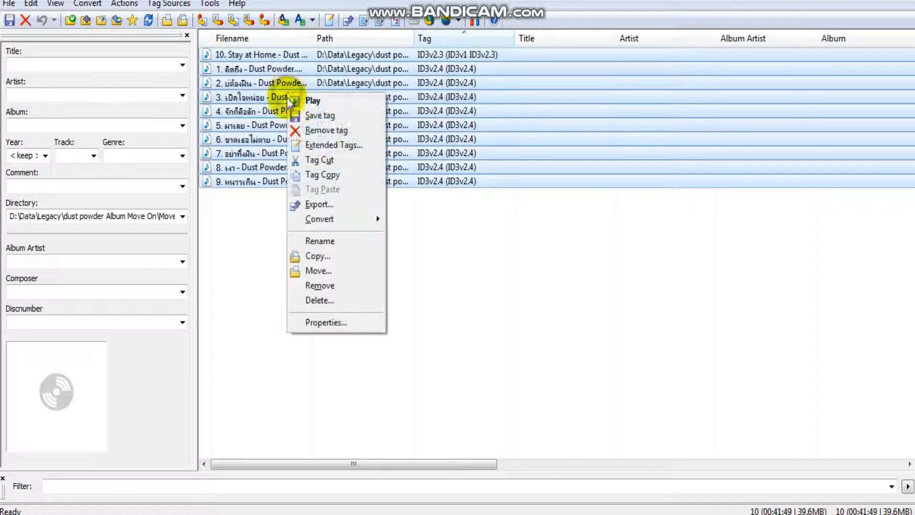
click(334, 147)
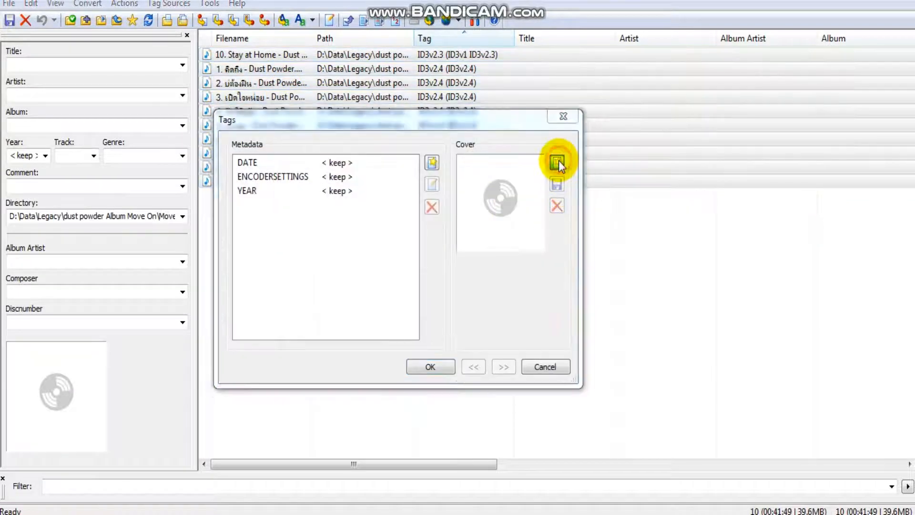
click(559, 161)
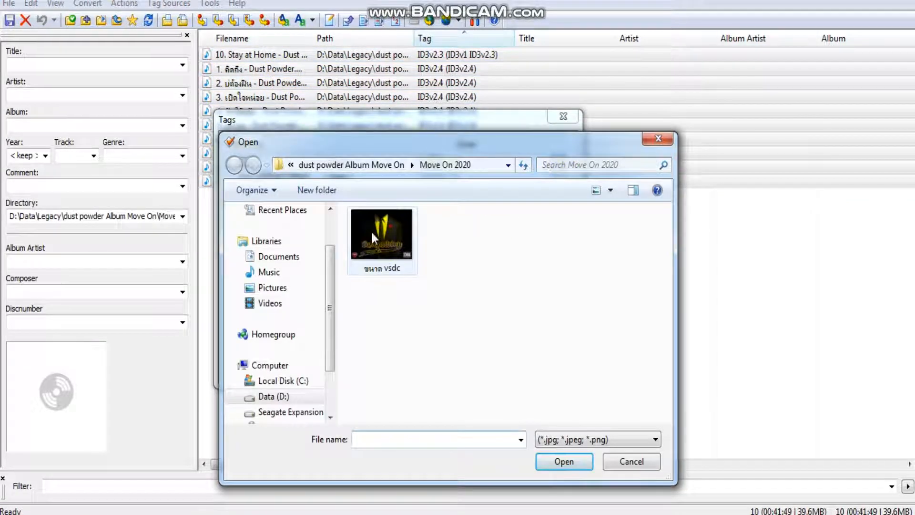
click(370, 231)
click(543, 460)
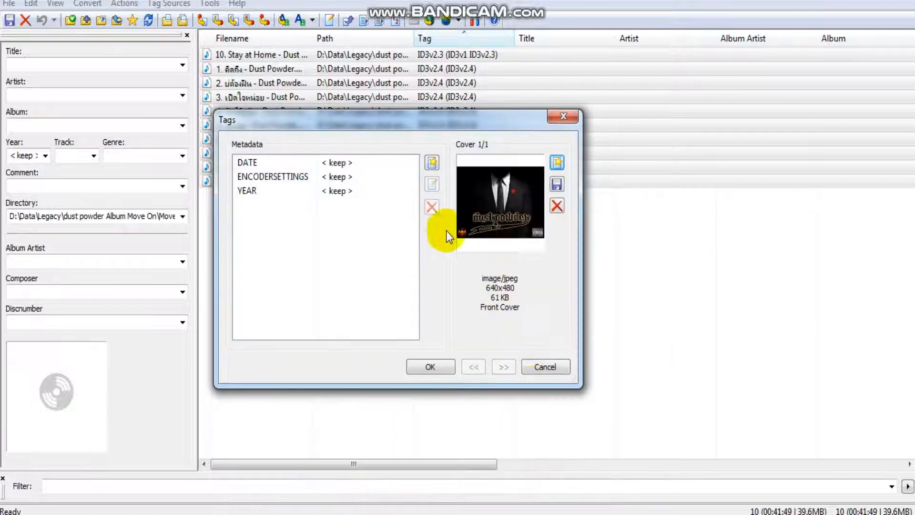
click(424, 367)
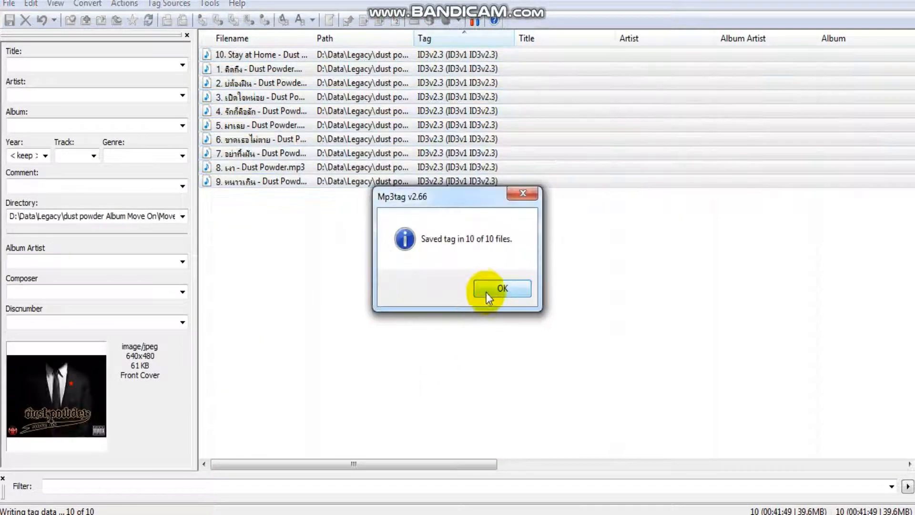
click(489, 292)
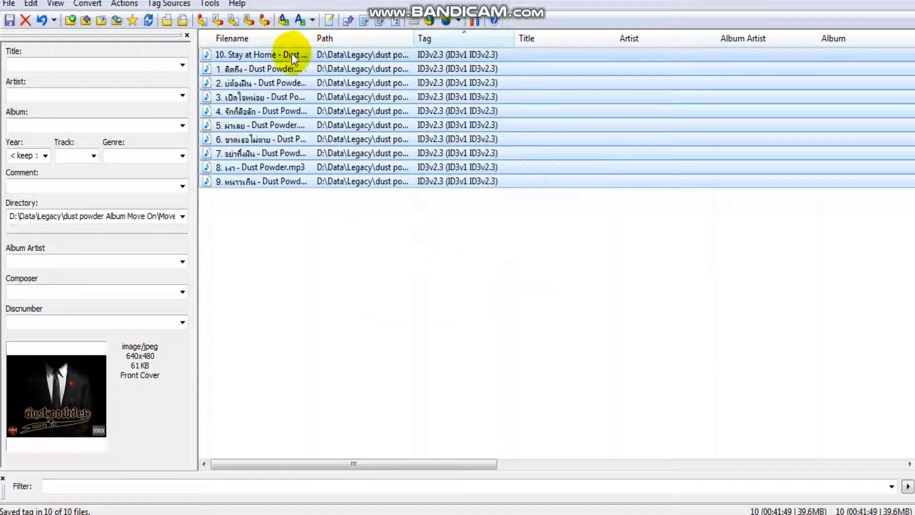
Copy the file name "10. Stay at Home - Dust Powder [Mixtape]" into that song's Title, without the extension
click(259, 55)
click(260, 55)
right_click(274, 56)
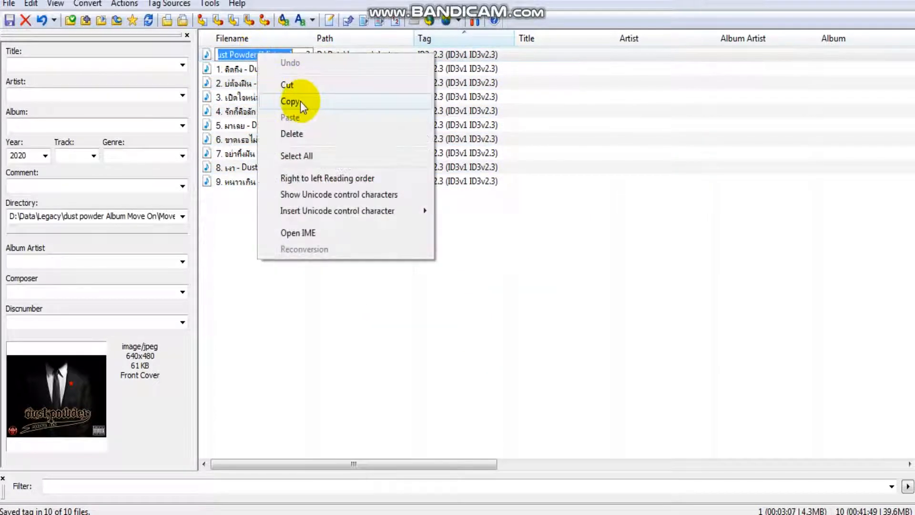
click(291, 98)
click(545, 55)
right_click(545, 55)
click(580, 118)
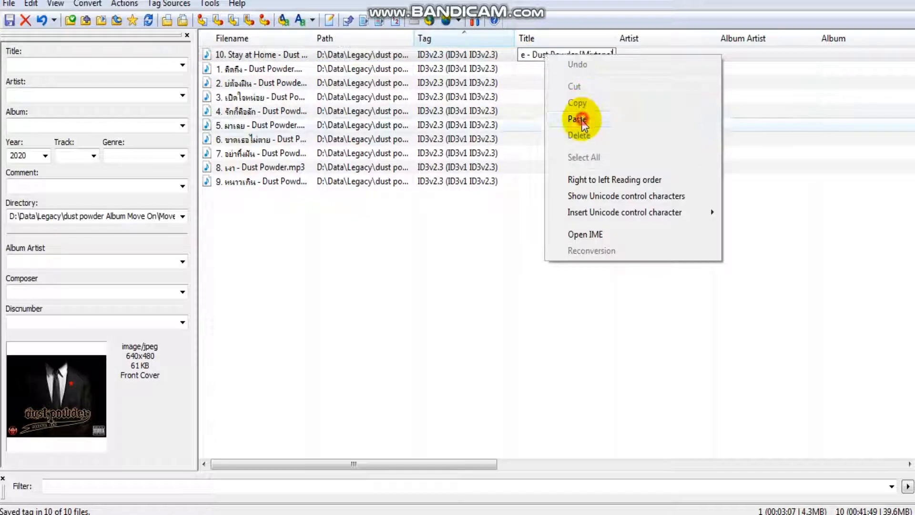
Copy the file name "1. คิดถึง - Dust Powder" into that song's Title, without the extension
click(245, 69)
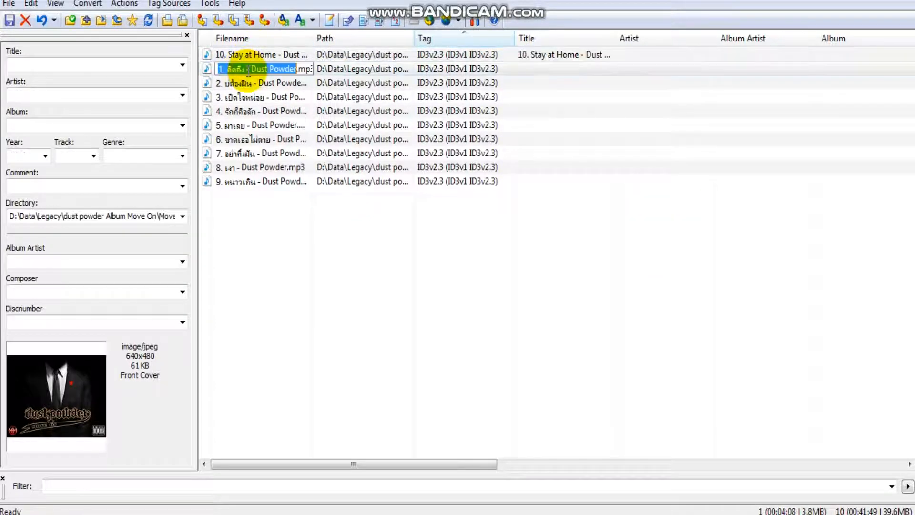
right_click(245, 70)
click(286, 119)
click(532, 68)
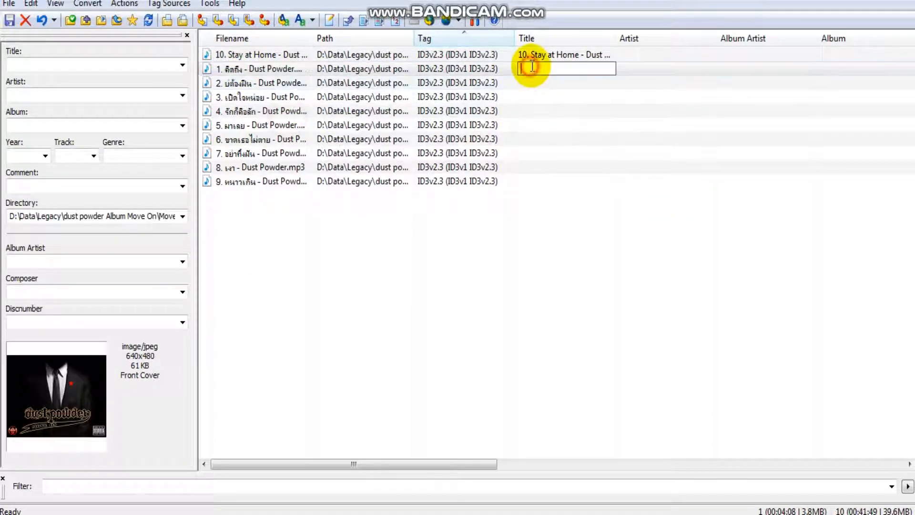
right_click(532, 69)
click(571, 131)
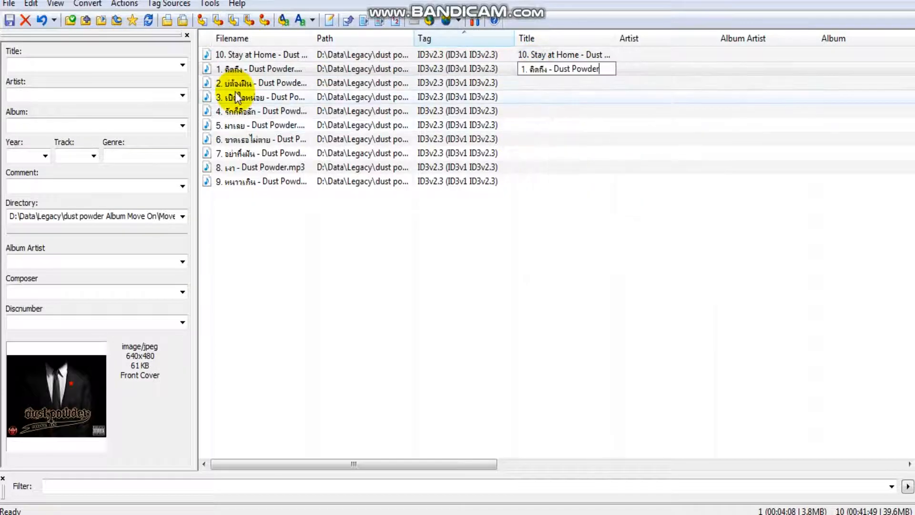
Copy the file name "2. บ่ต้องฝืน - Dust Powder" into that song's Title, without the extension
click(244, 84)
click(244, 84)
right_click(246, 85)
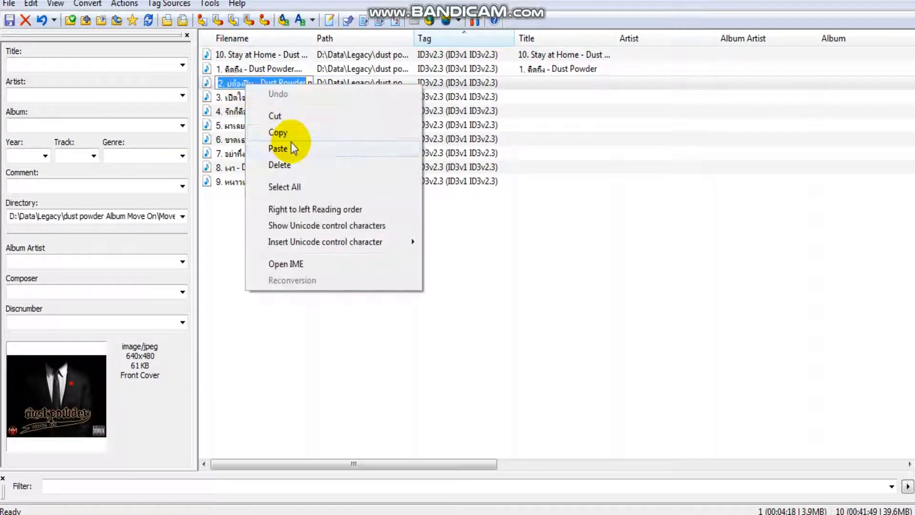
click(282, 137)
click(527, 84)
right_click(527, 84)
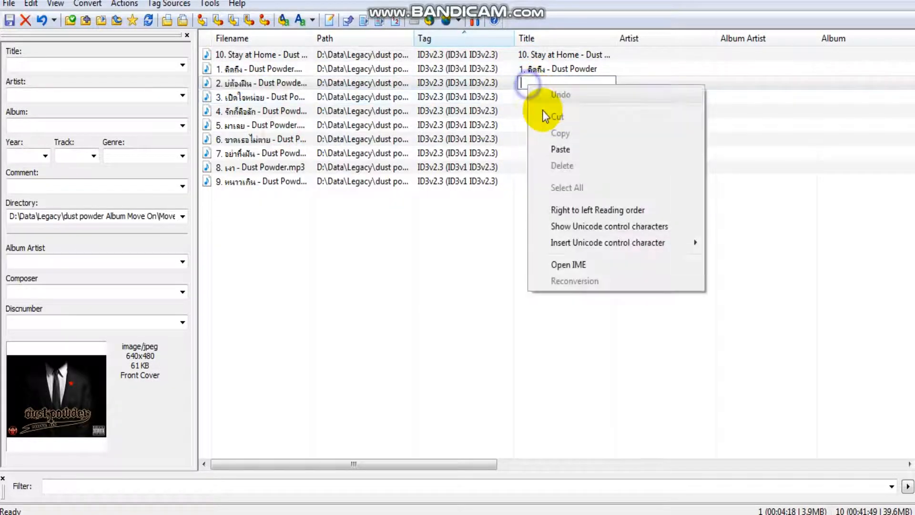
click(561, 150)
Copy the file name "3. เปิดใจหน่อย - Dust Powder" into that song's Title, without the extension
click(235, 98)
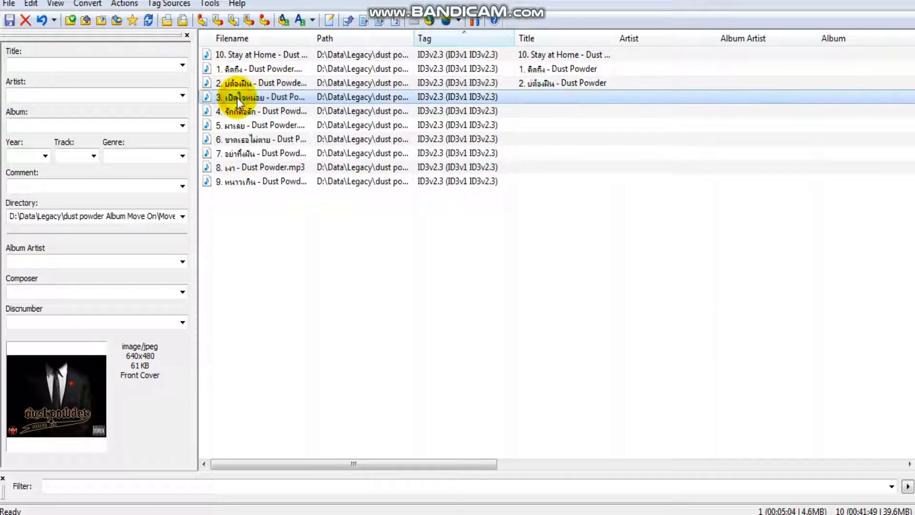
click(236, 98)
right_click(238, 98)
click(276, 144)
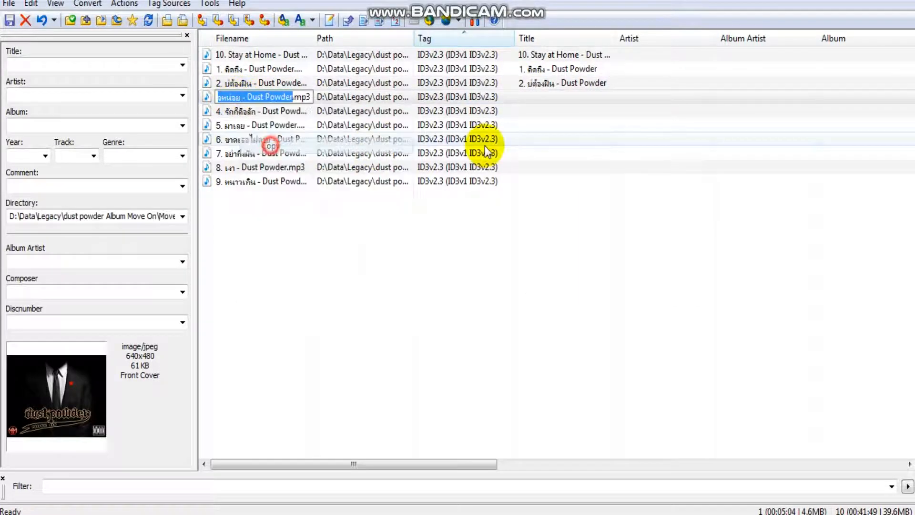
click(527, 98)
right_click(528, 98)
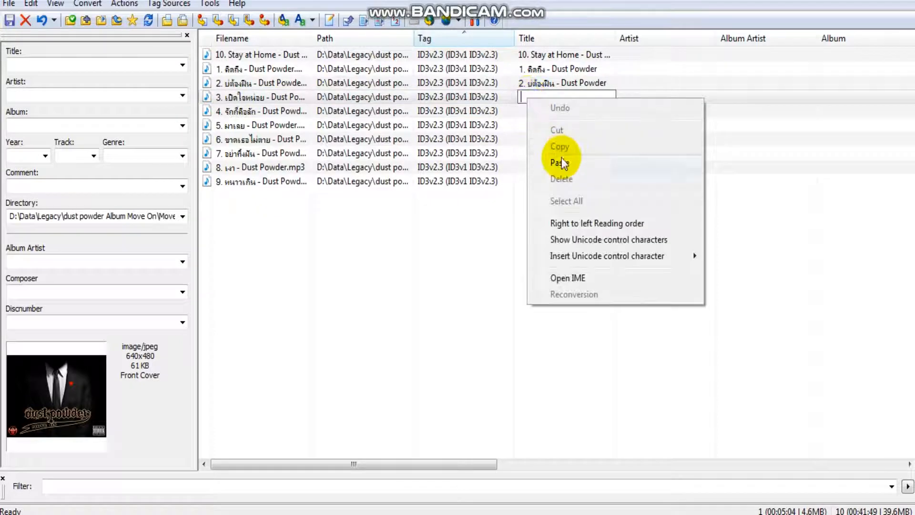
click(560, 160)
Copy the file name "4. รักก็คือรัก - Dust Powder" into that song's Title, without the extension
click(243, 113)
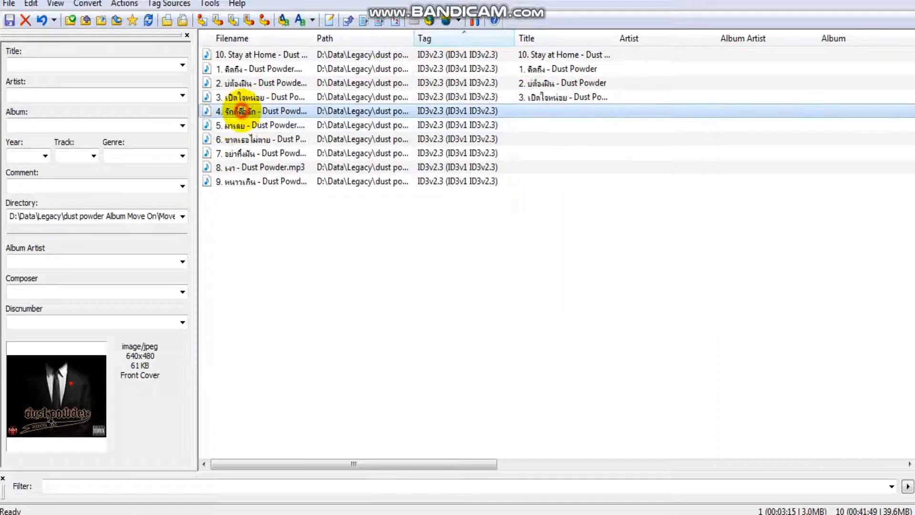
click(242, 110)
right_click(242, 110)
click(281, 158)
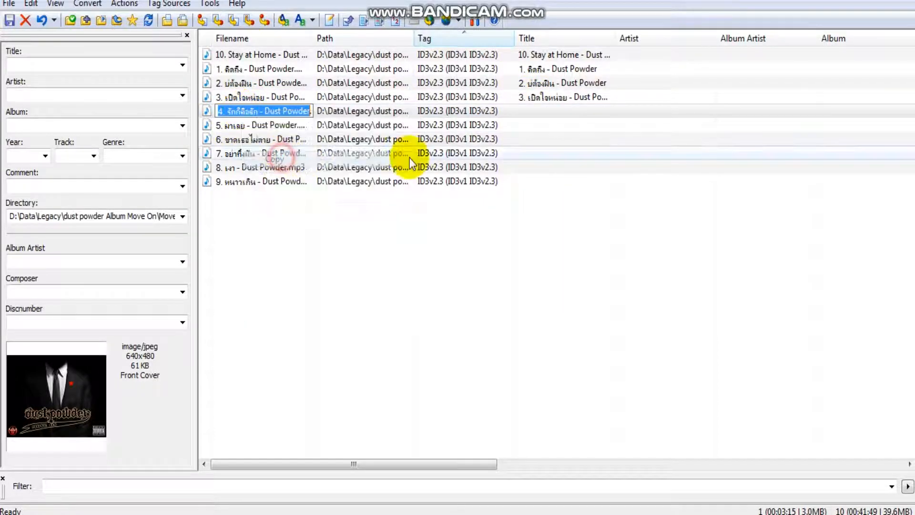
click(529, 114)
right_click(530, 114)
click(570, 176)
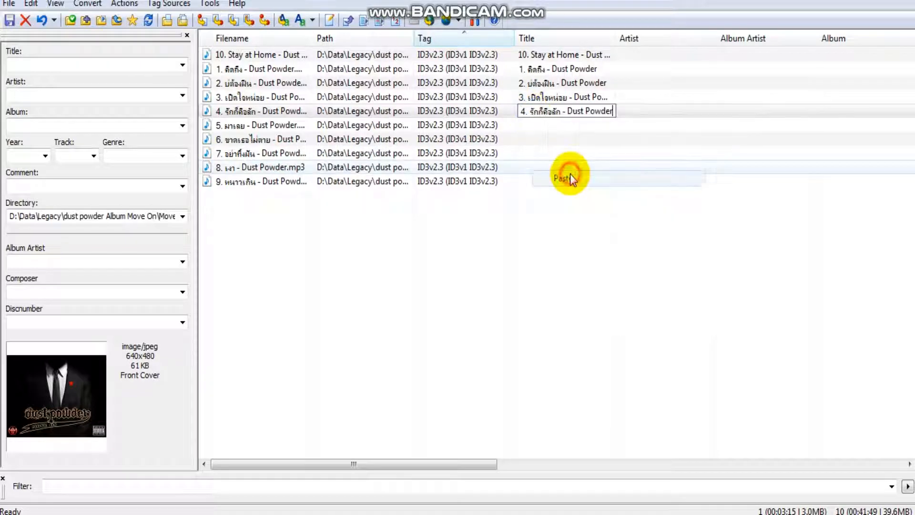
Copy the file name "5. มาเลย - Dust Powder" into that song's Title, without the extension
click(244, 125)
click(245, 125)
right_click(244, 125)
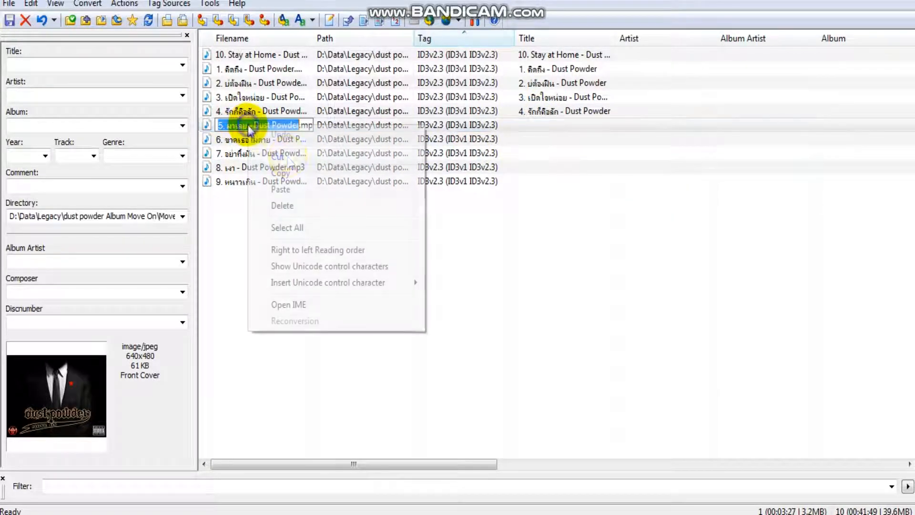
click(285, 172)
click(533, 125)
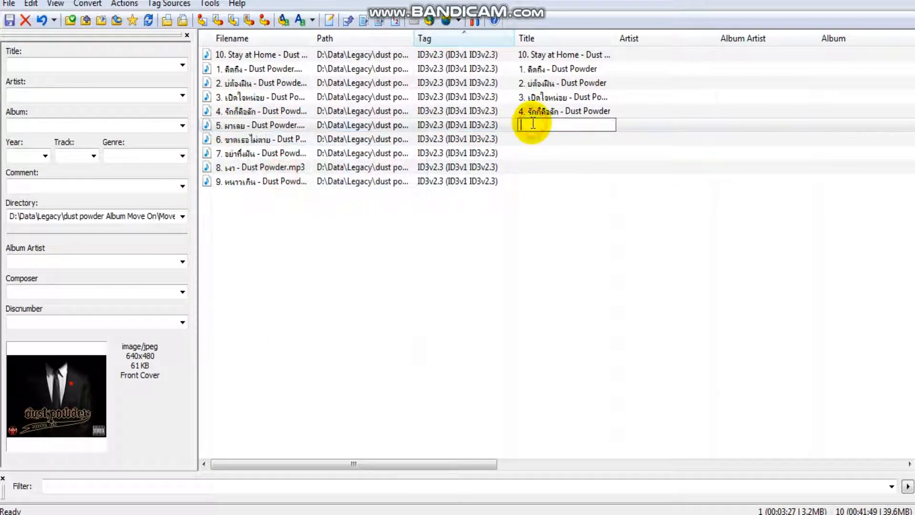
right_click(530, 124)
click(562, 183)
Copy the file name "6. ขาดเธอไม่ตาย - Dust Powder" into that song's Title, without the extension
click(235, 125)
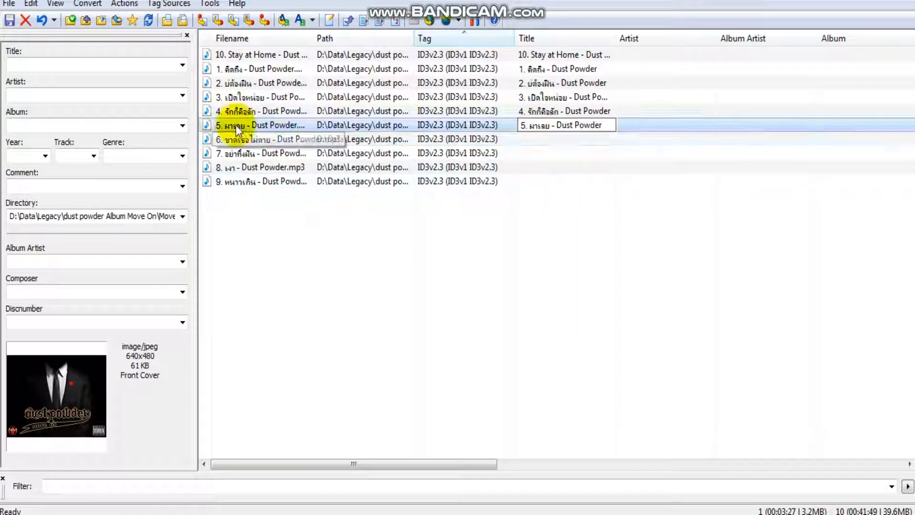
click(233, 139)
click(233, 139)
right_click(229, 138)
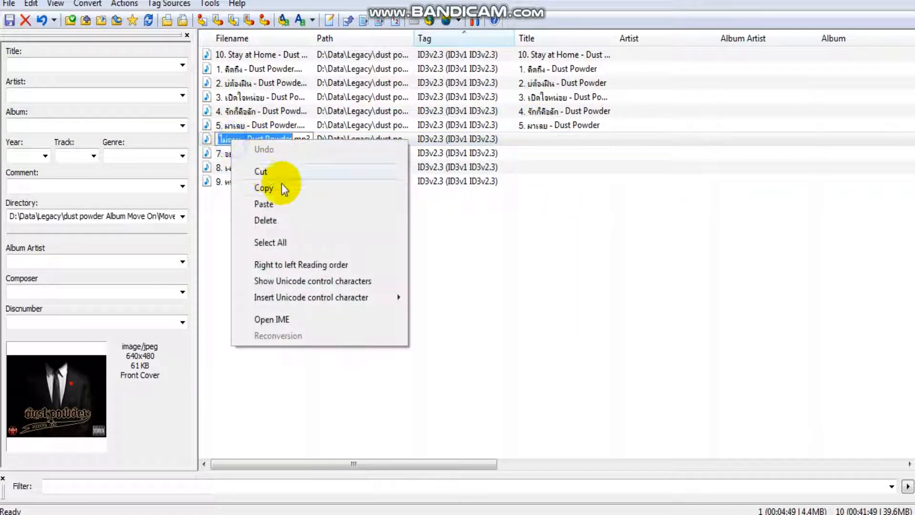
click(314, 188)
click(543, 139)
right_click(544, 139)
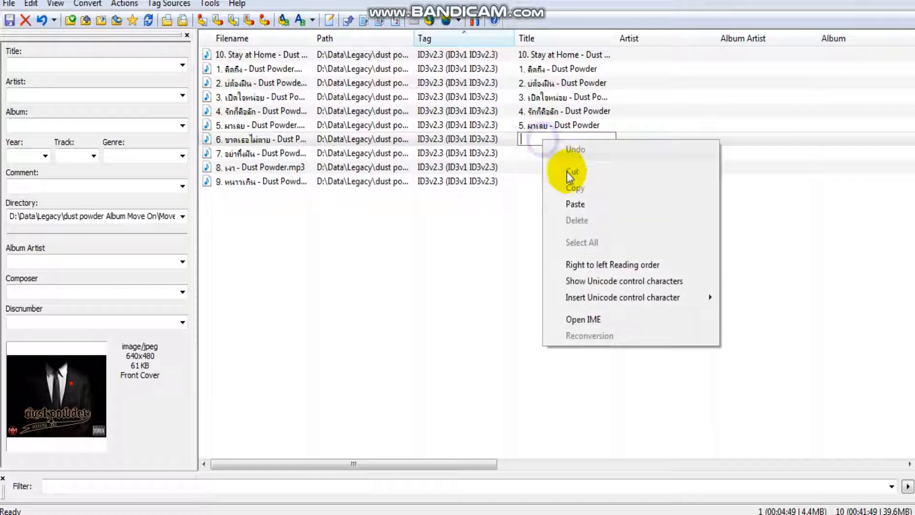
click(572, 204)
Copy the file name of song 7 by Dust Powder into its Title, without the extension
click(234, 154)
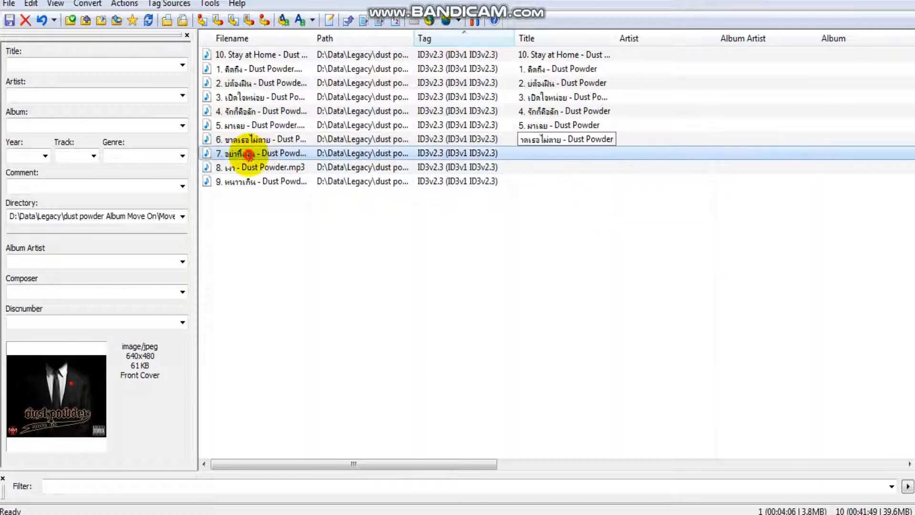
click(249, 155)
right_click(248, 155)
click(281, 204)
click(529, 155)
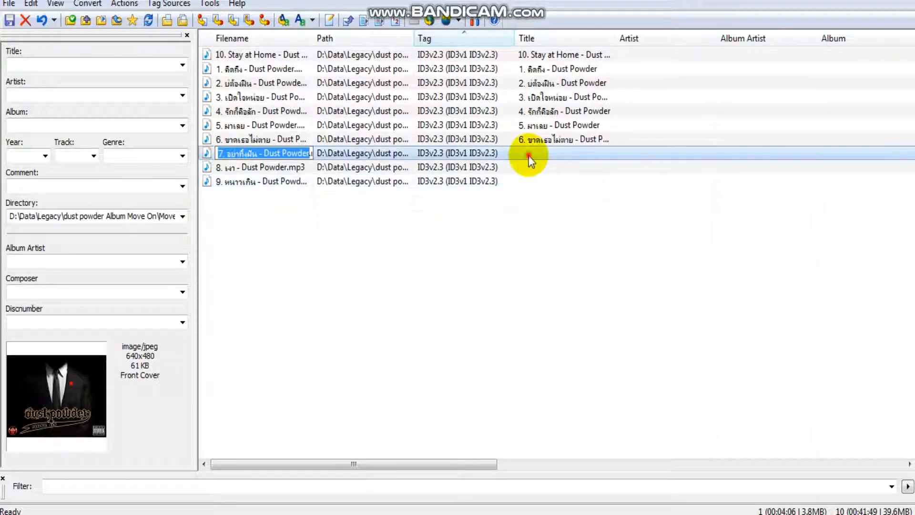
right_click(529, 153)
click(556, 221)
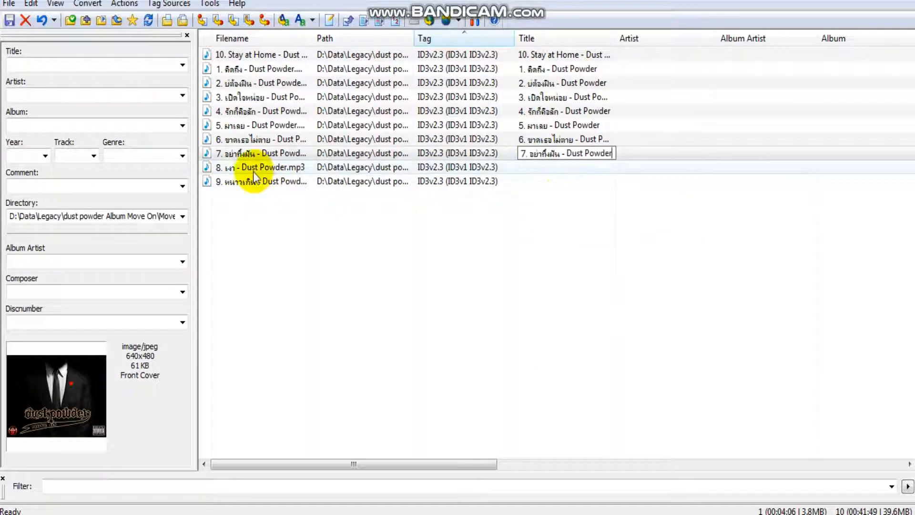
Copy the file name "8. เงา - Dust Powder" into that song's Title, without the extension
click(253, 168)
click(264, 167)
right_click(252, 166)
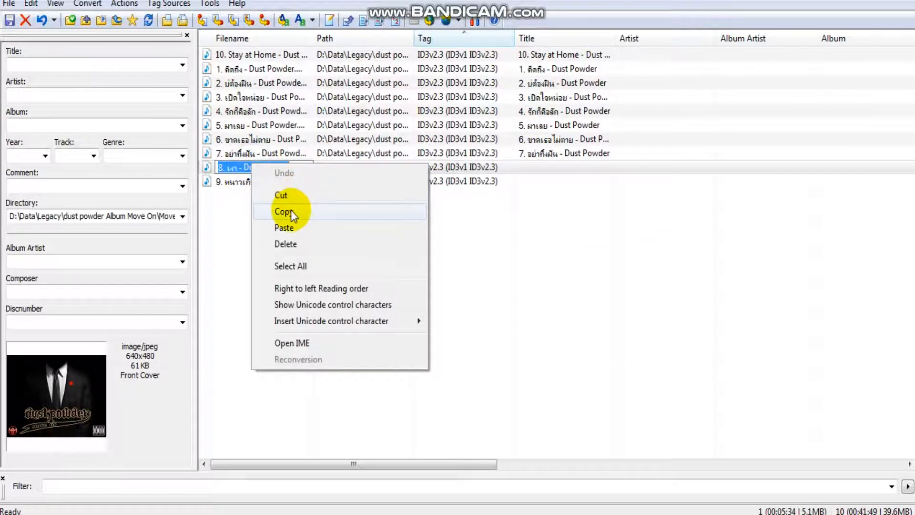
click(283, 211)
click(539, 168)
right_click(537, 169)
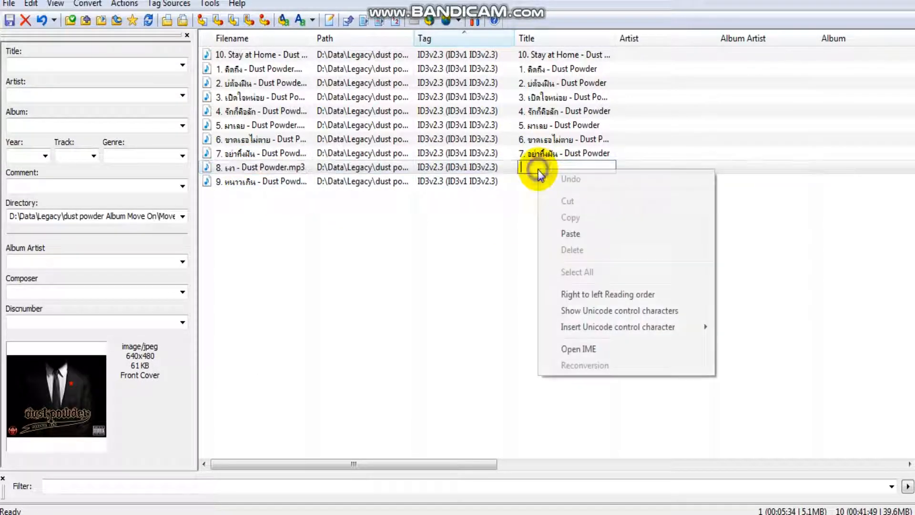
click(566, 234)
Copy the file name "9. หนาวเกิน - Dust Powder" into that song's Title, without the extension
click(256, 181)
click(259, 182)
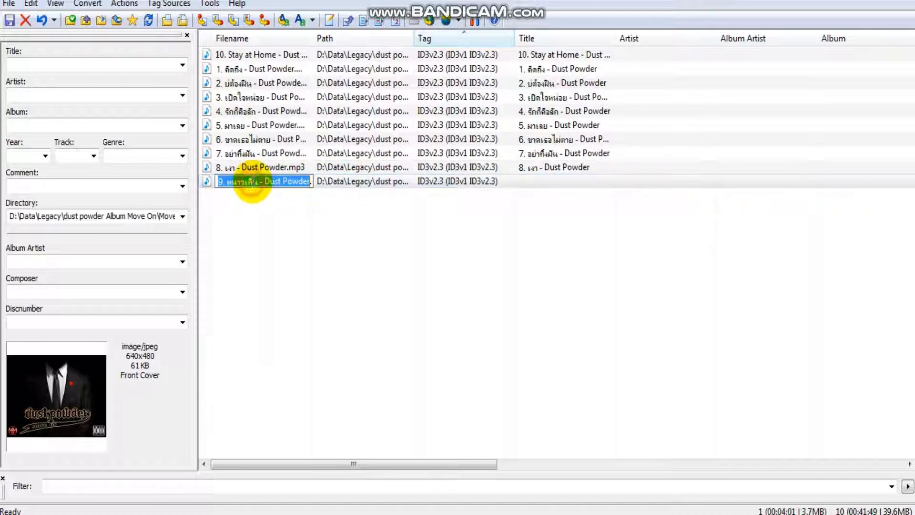
right_click(252, 183)
click(298, 231)
click(542, 181)
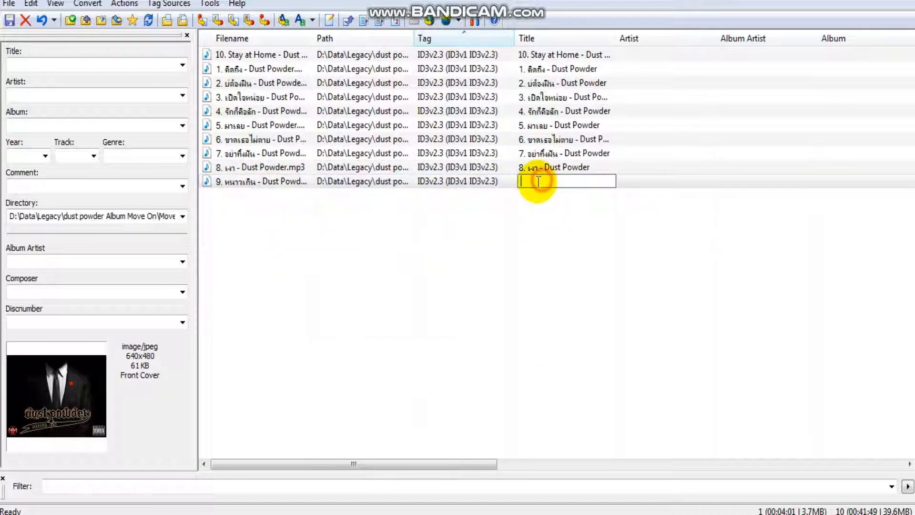
right_click(537, 182)
click(578, 245)
click(572, 257)
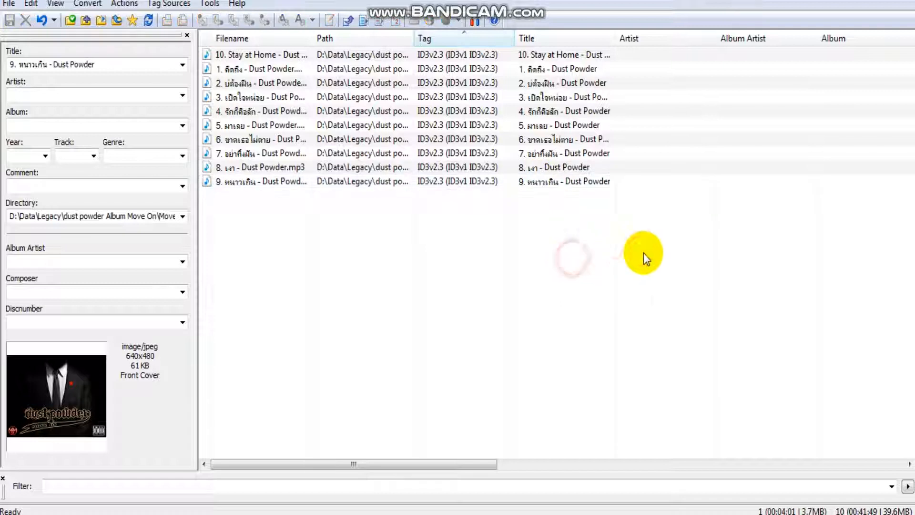
Copy only "Dust Powder" from the file name of song 10, Stay at Home, into that song's Artist
click(274, 53)
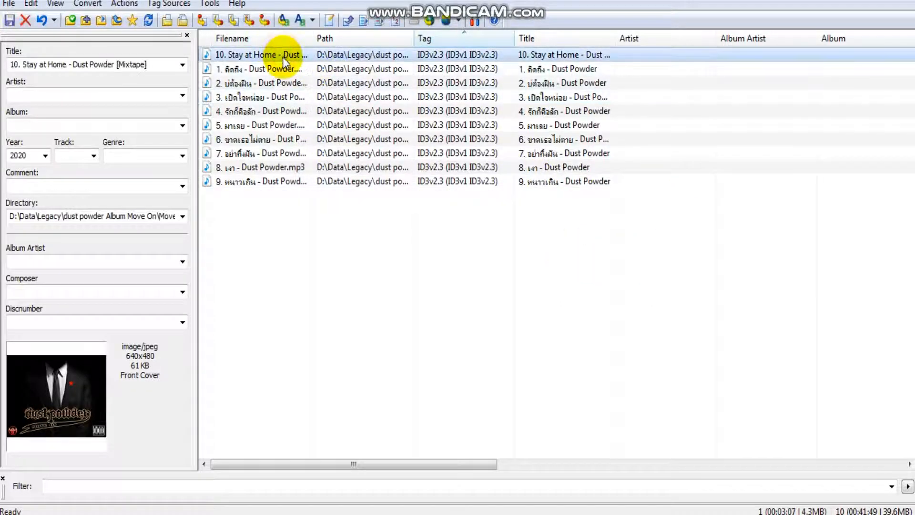
click(285, 53)
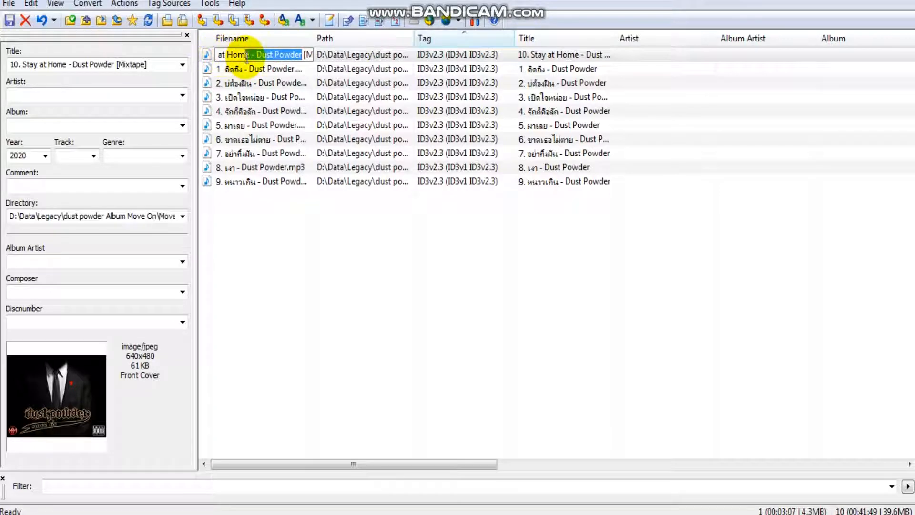
right_click(261, 50)
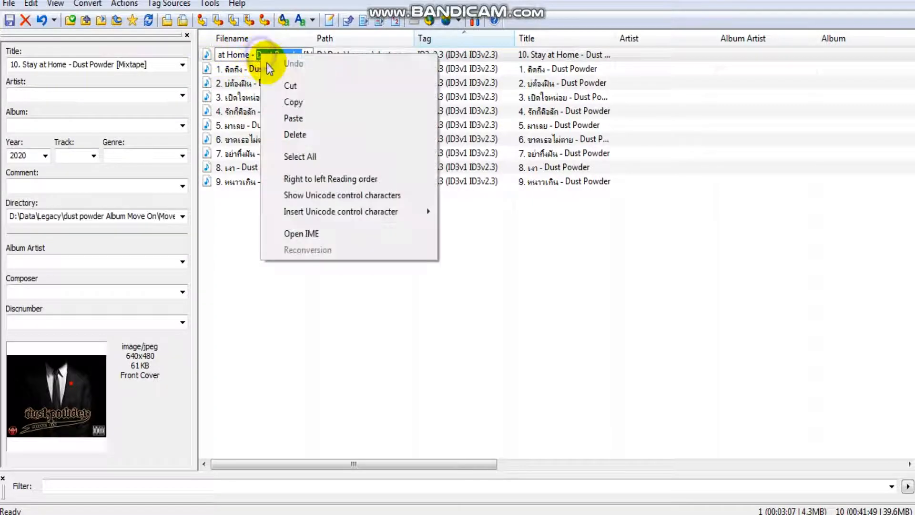
click(292, 100)
click(644, 58)
right_click(644, 56)
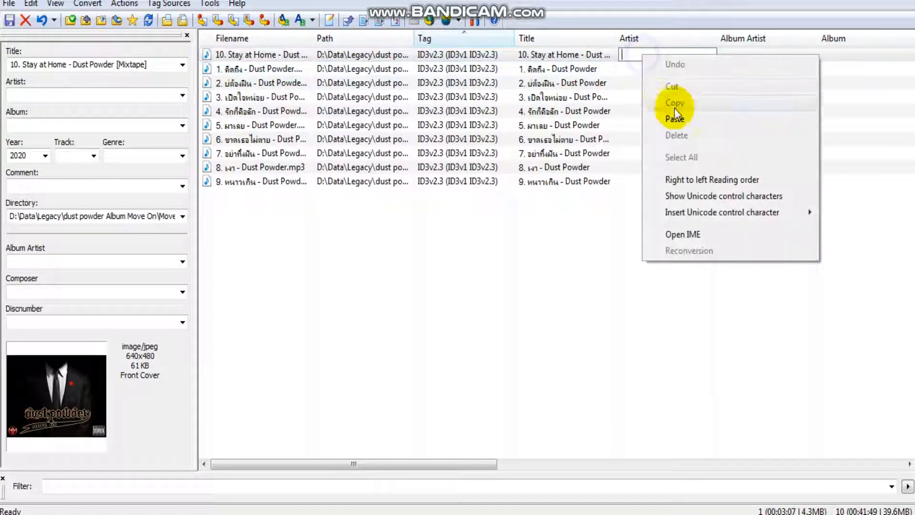
click(674, 114)
Paste "Dust Powder" as the Artist of songs 1 and 2
click(646, 72)
click(645, 72)
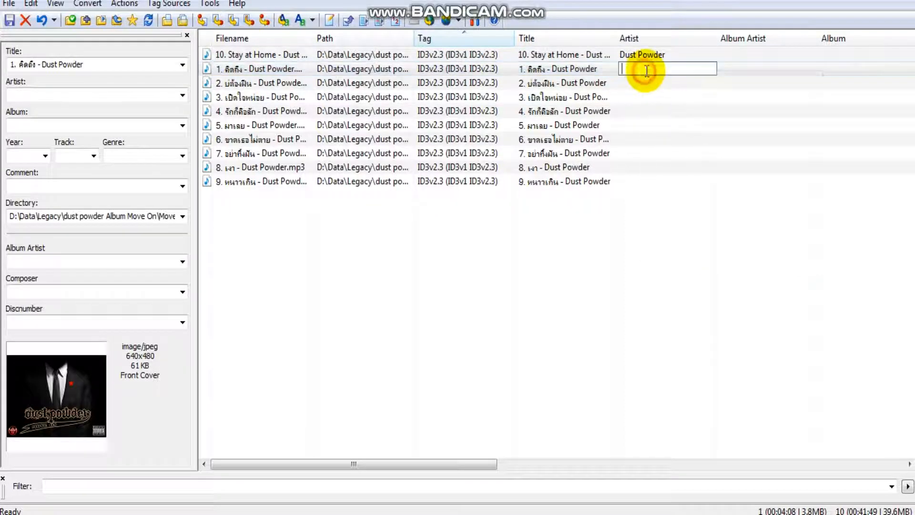
right_click(645, 70)
click(645, 84)
click(646, 84)
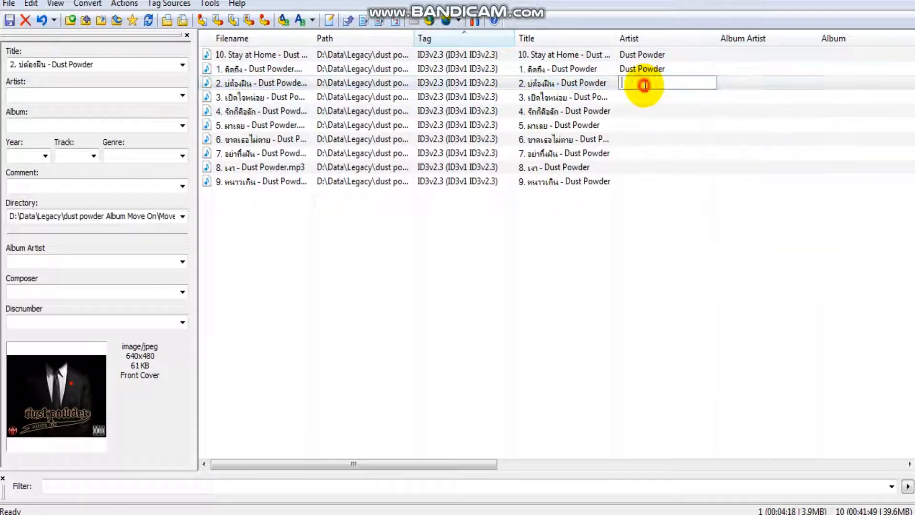
right_click(644, 84)
click(679, 152)
Paste "Dust Powder" as the Artist of songs 3 and 4
click(645, 97)
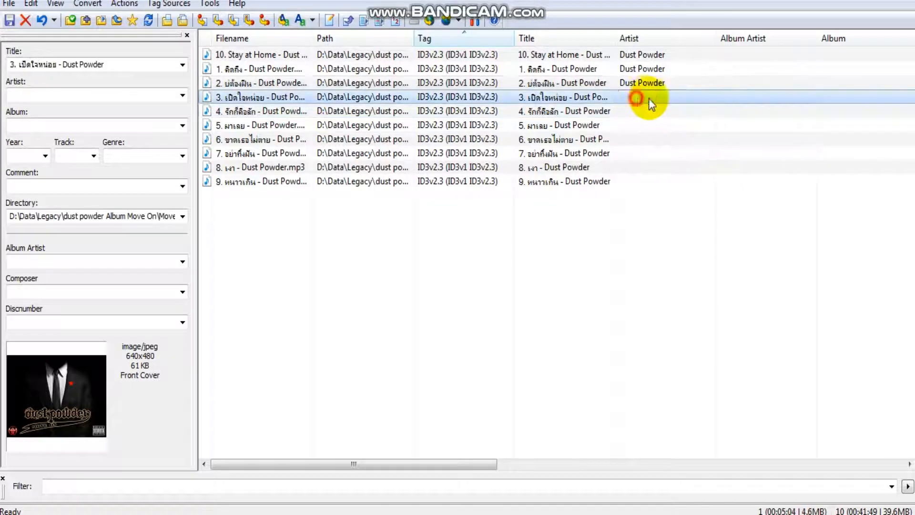
click(645, 96)
right_click(645, 97)
click(676, 162)
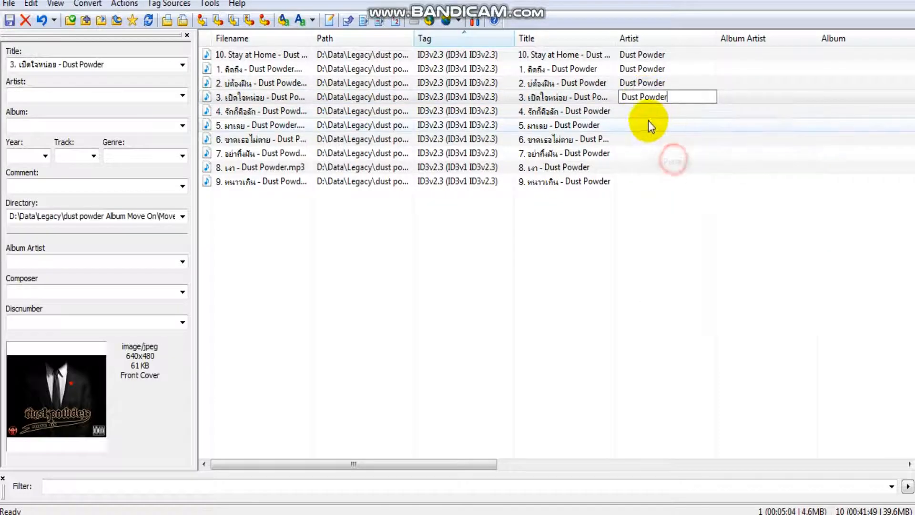
click(646, 112)
click(645, 112)
right_click(645, 113)
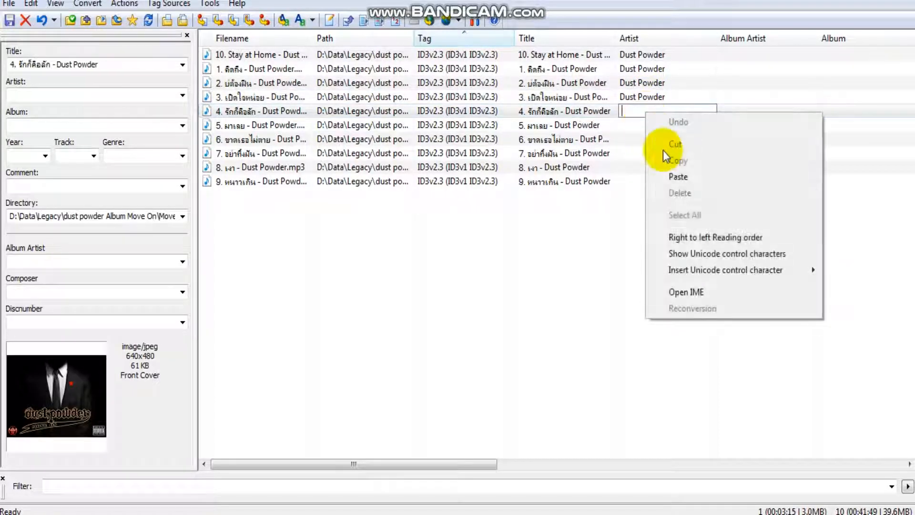
click(675, 174)
Paste "Dust Powder" as the Artist of songs 5 and 6
click(644, 125)
click(644, 125)
right_click(644, 125)
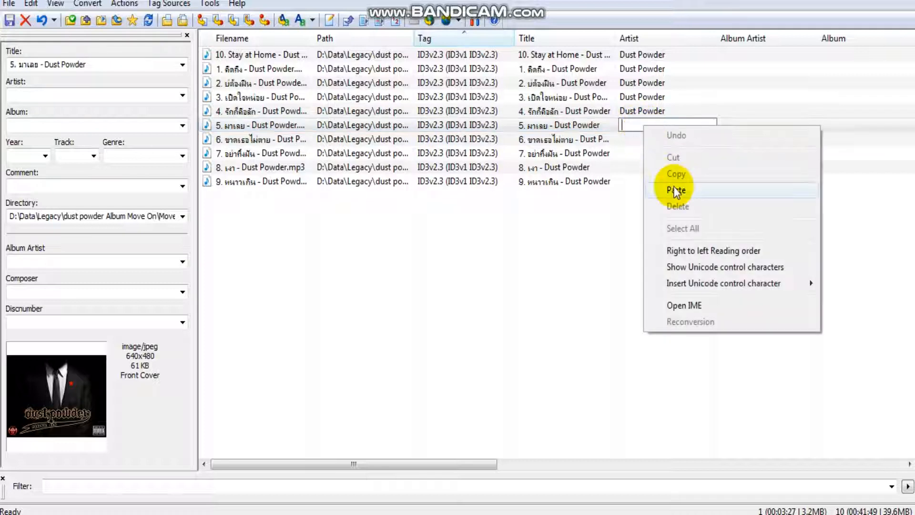
click(674, 184)
click(655, 142)
click(651, 141)
right_click(646, 141)
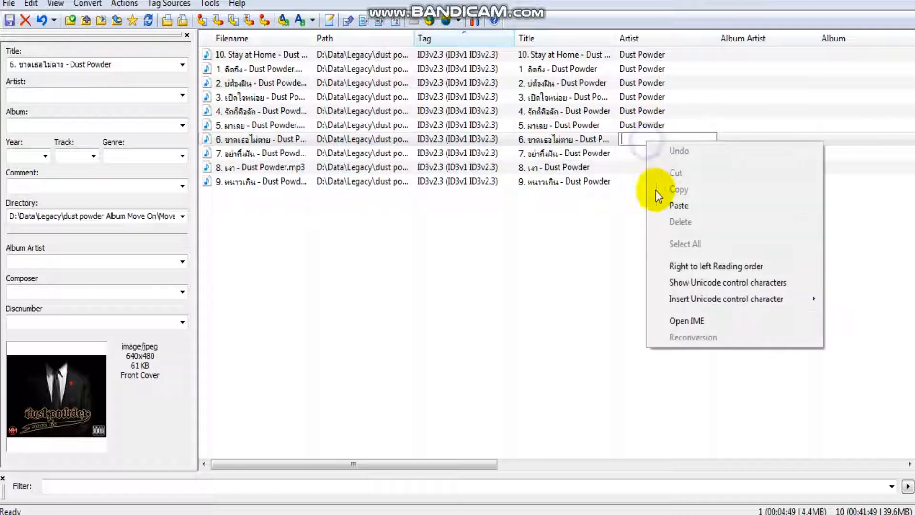
click(674, 203)
Paste "Dust Powder" as the Artist of songs 7, 8 and 9
click(644, 154)
click(644, 153)
right_click(645, 153)
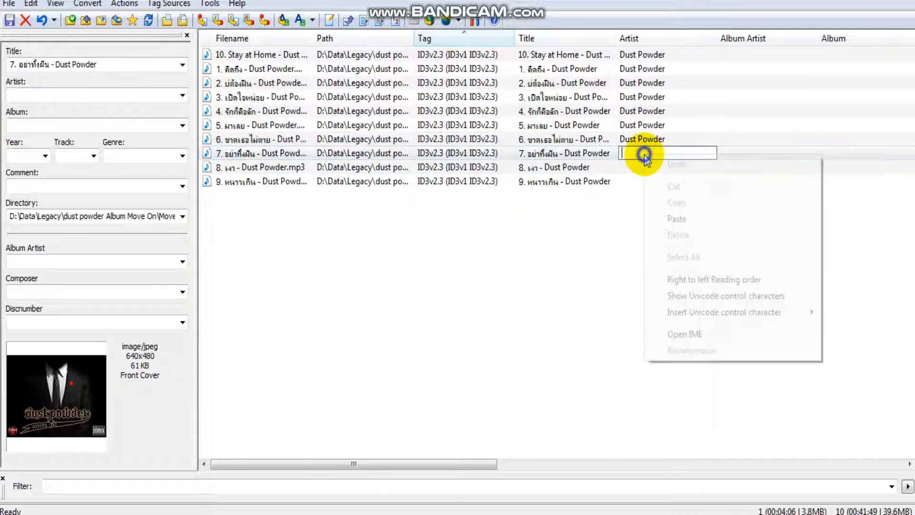
click(674, 218)
click(647, 168)
click(646, 168)
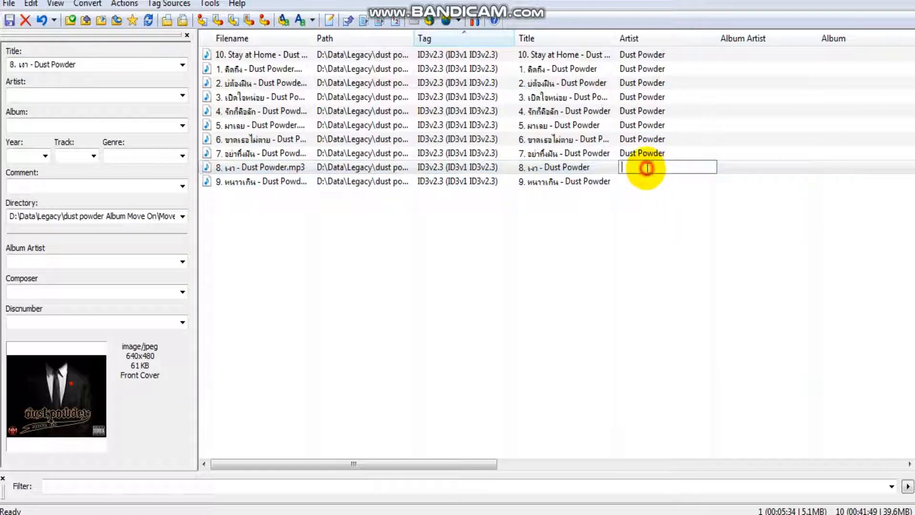
right_click(646, 169)
click(678, 232)
click(648, 183)
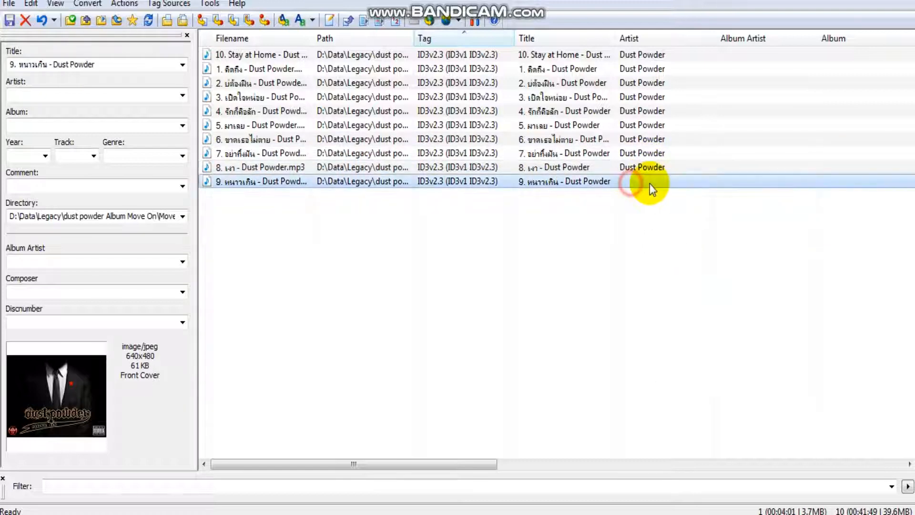
click(643, 182)
right_click(639, 184)
click(672, 247)
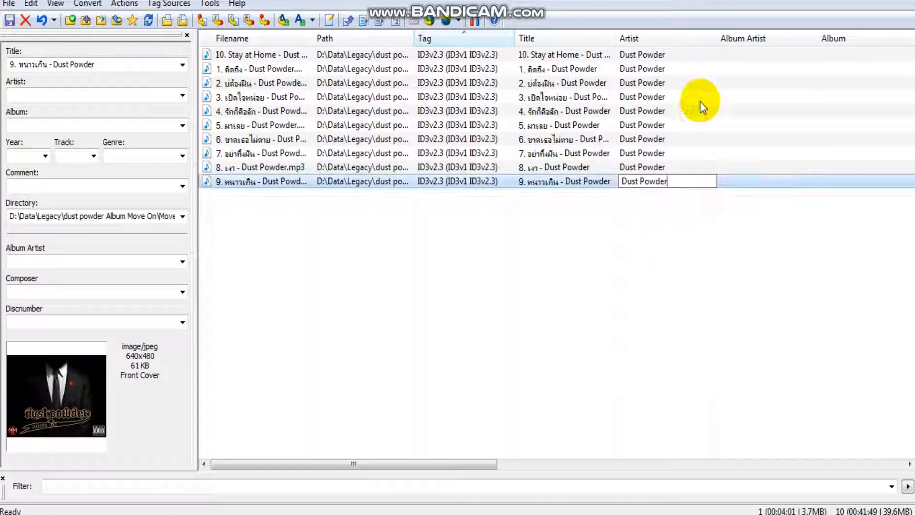
Paste "Dust Powder" as the Album Artist of song 10, Stay at Home, and of song 1
drag(466, 468, 609, 475)
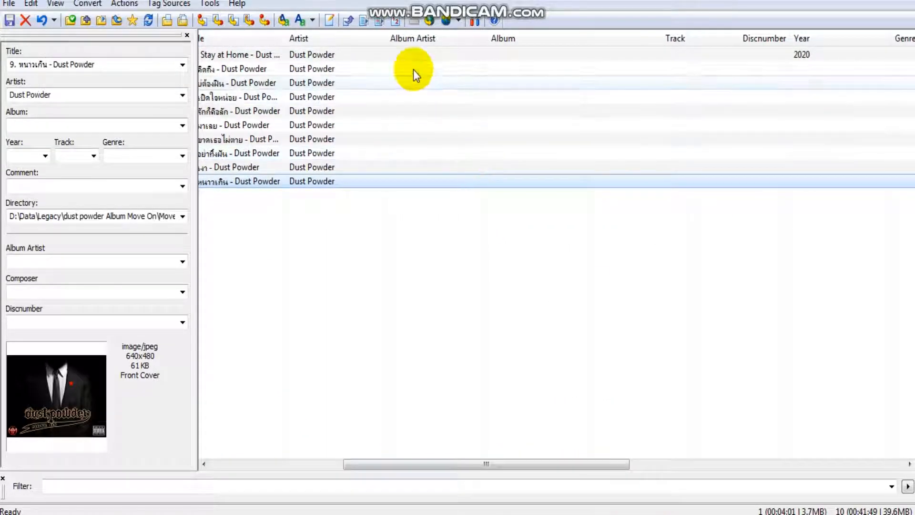
click(404, 55)
click(406, 55)
right_click(406, 55)
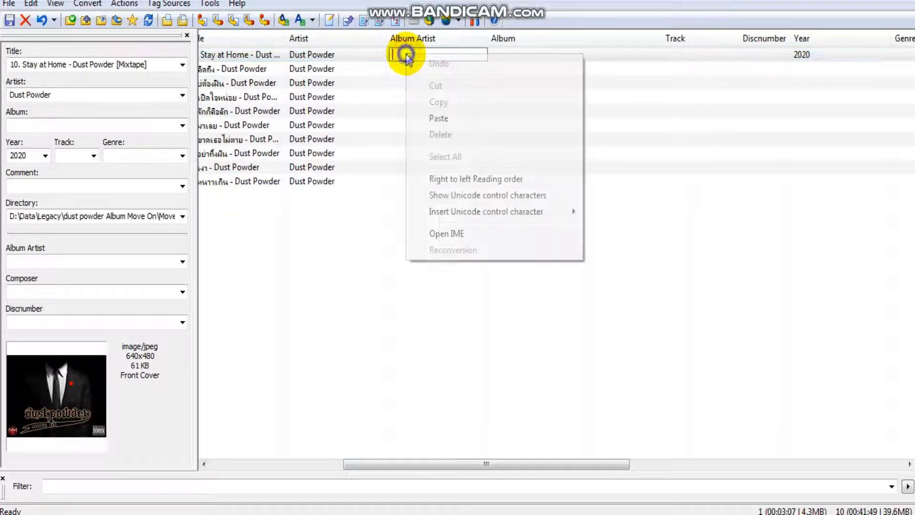
click(435, 118)
click(413, 70)
click(413, 69)
right_click(413, 68)
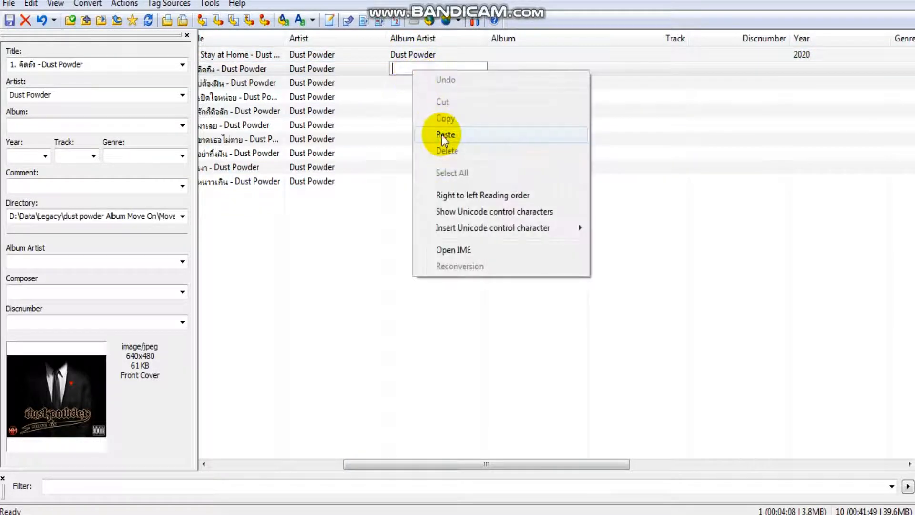
click(441, 133)
Paste "Dust Powder" as the Album Artist of songs 2 and 3
click(408, 83)
click(405, 83)
right_click(405, 83)
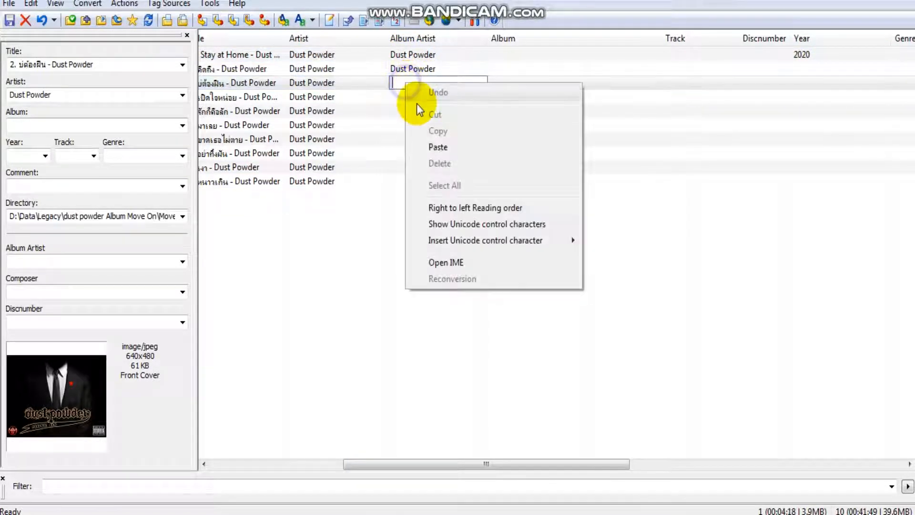
click(437, 147)
click(413, 97)
click(414, 97)
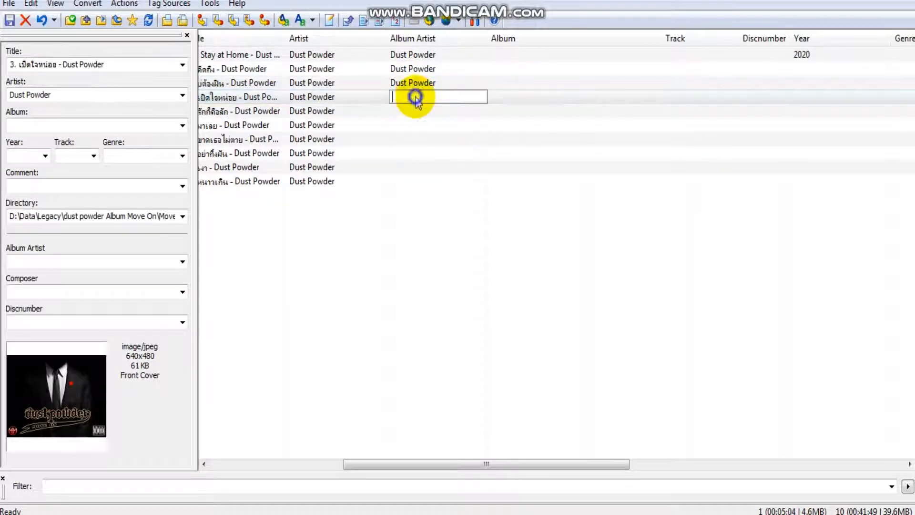
right_click(415, 97)
click(448, 161)
Paste "Dust Powder" as the Album Artist of songs 4 and 5
click(407, 109)
click(405, 110)
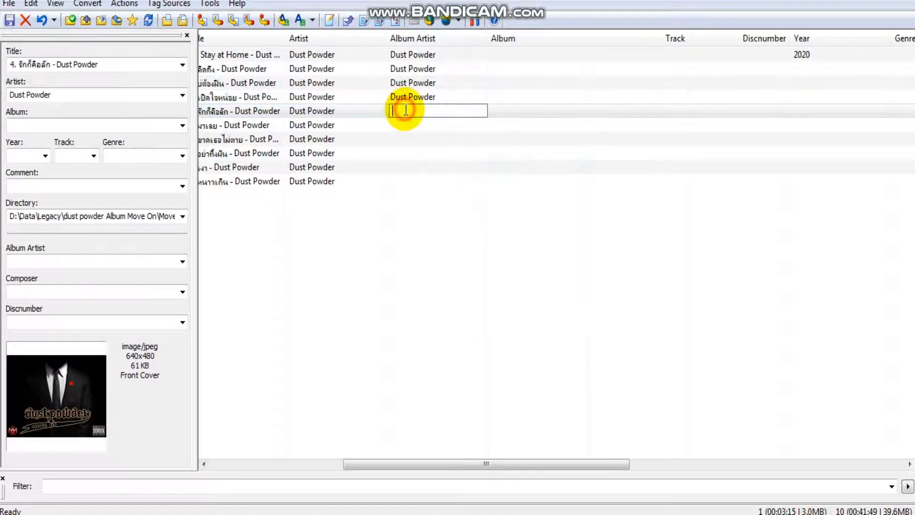
right_click(405, 110)
click(437, 174)
click(412, 125)
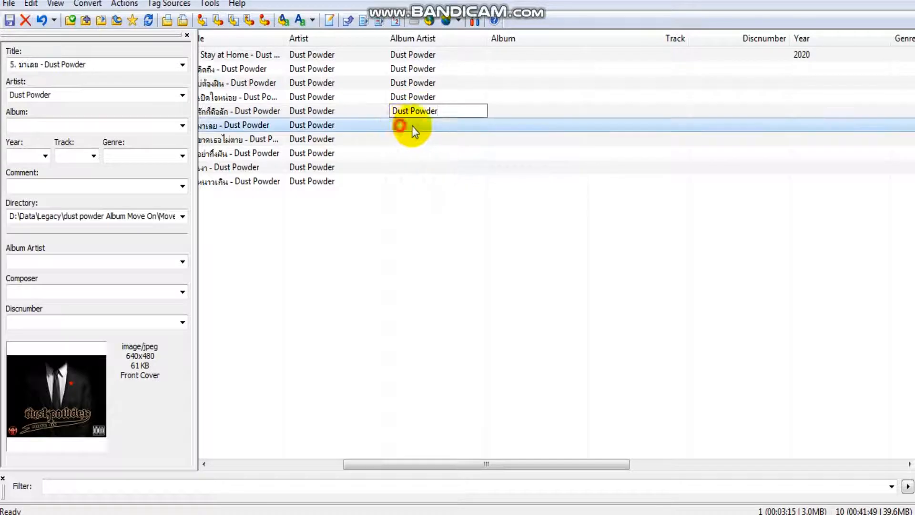
click(408, 126)
right_click(405, 127)
click(436, 194)
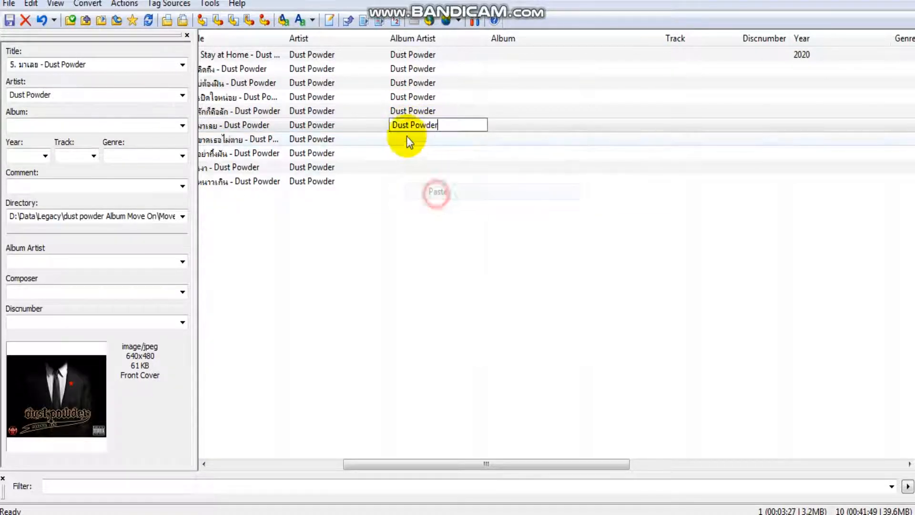
Paste "Dust Powder" as the Album Artist of songs 6 and 7
click(408, 139)
click(406, 139)
right_click(406, 138)
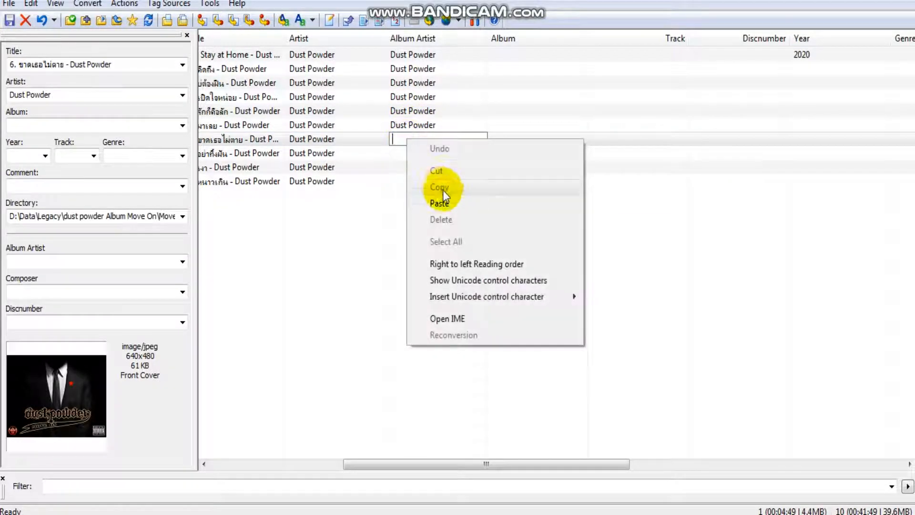
click(439, 204)
click(404, 153)
click(402, 153)
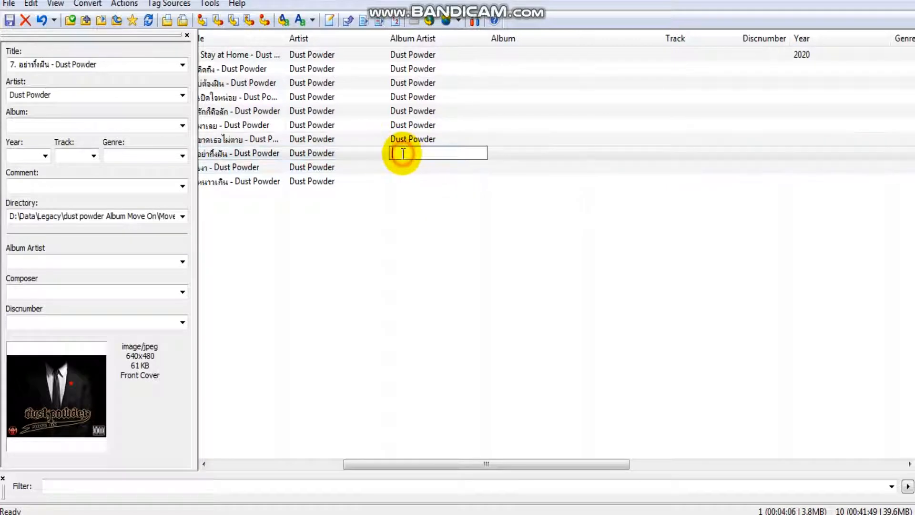
right_click(402, 154)
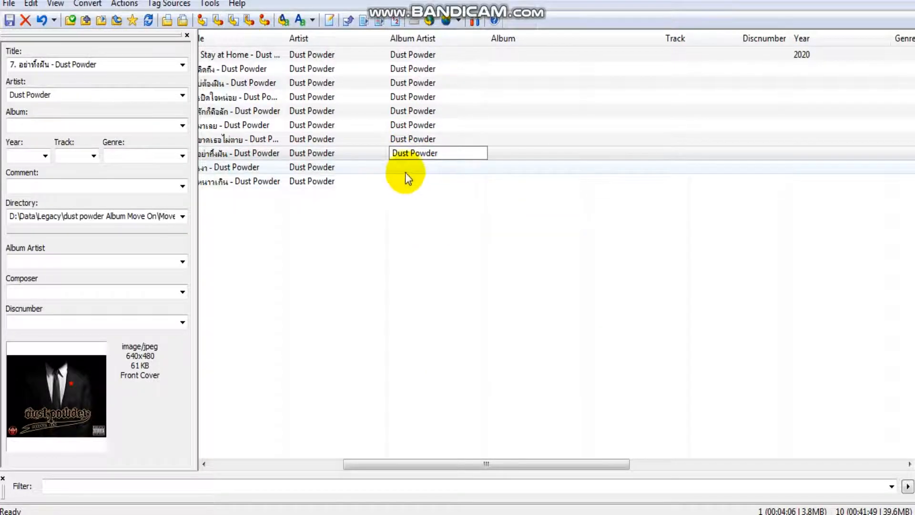
Paste "Dust Powder" as the Album Artist of songs 8 and 9
click(407, 169)
click(401, 168)
right_click(404, 170)
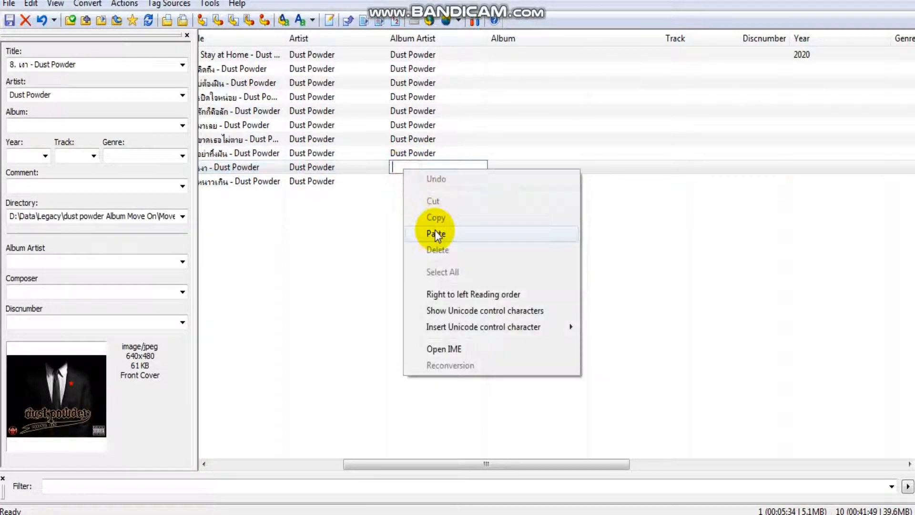
click(435, 233)
click(408, 184)
click(402, 182)
right_click(403, 183)
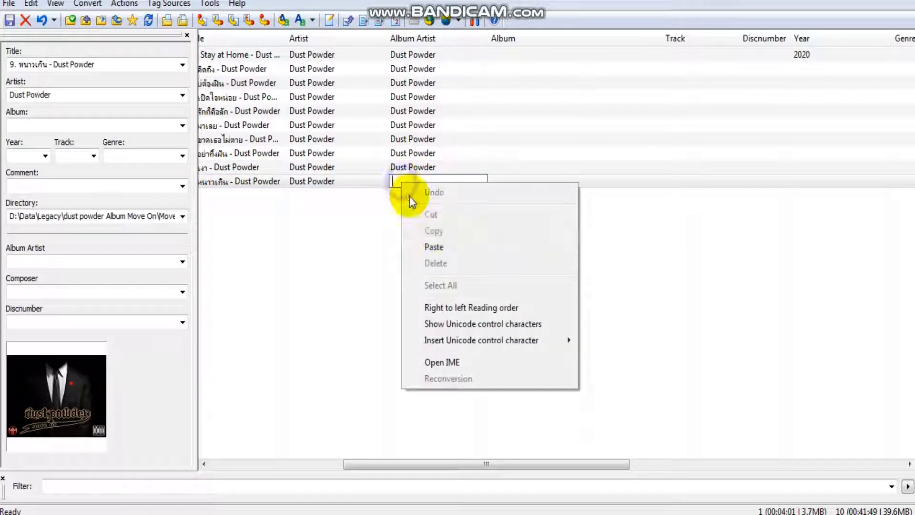
click(434, 246)
Enter "Move On" as the Album of song 10, Stay at Home
click(499, 58)
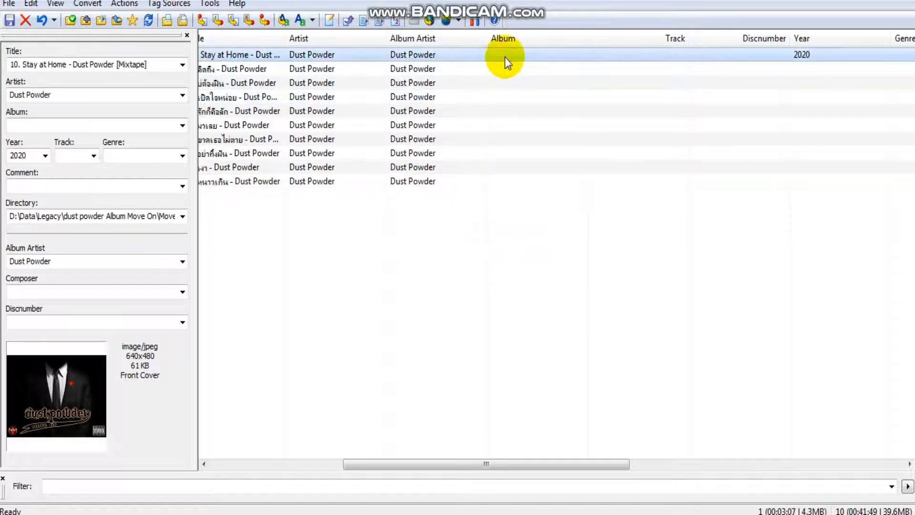
click(505, 57)
text(Move)
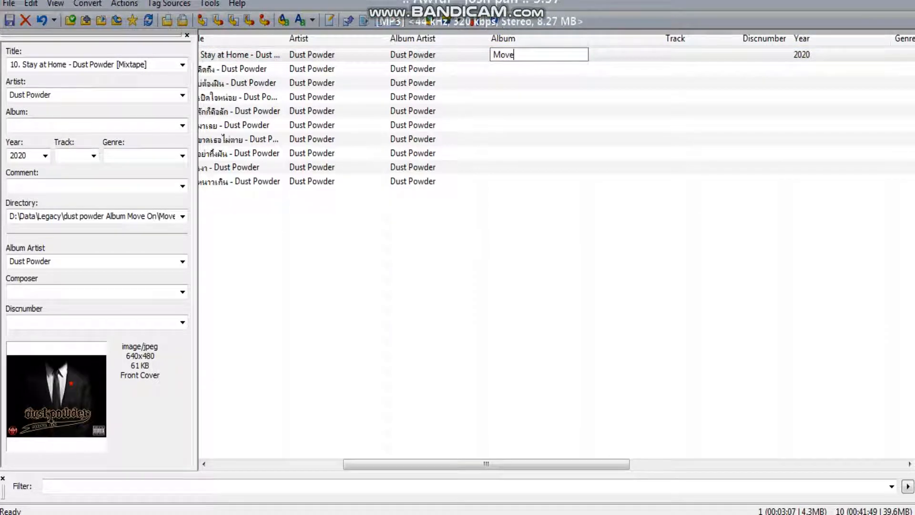
text( O)
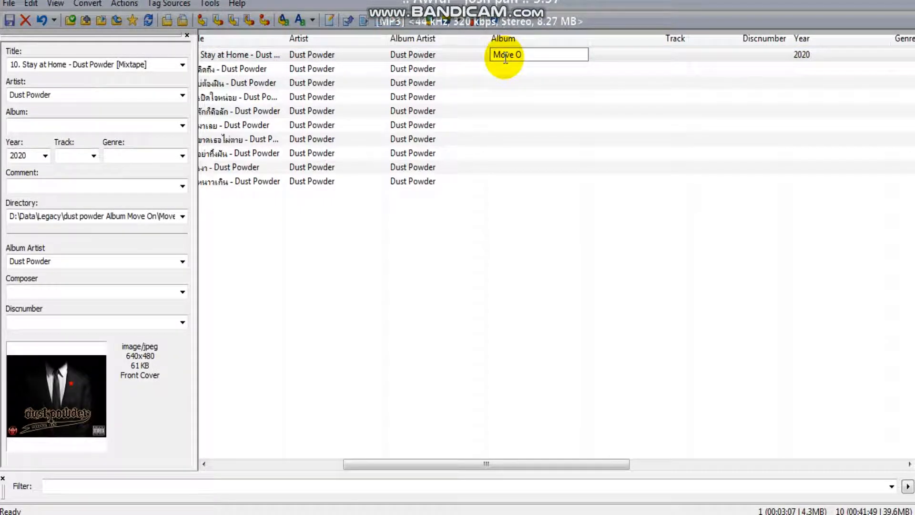
text(n)
click(515, 68)
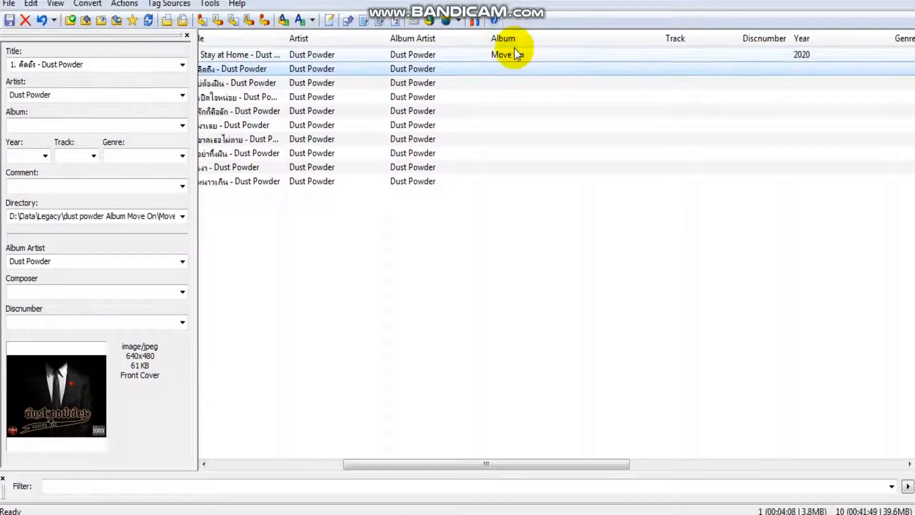
Copy the album name "Move On" from song 10 and paste it as the Album of song 1
click(517, 54)
click(517, 54)
right_click(515, 55)
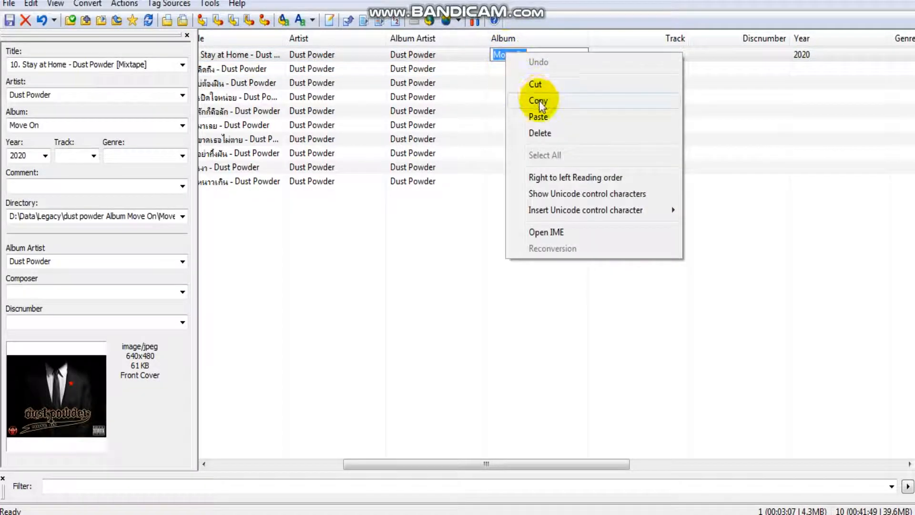
click(540, 105)
click(504, 70)
click(504, 69)
right_click(504, 71)
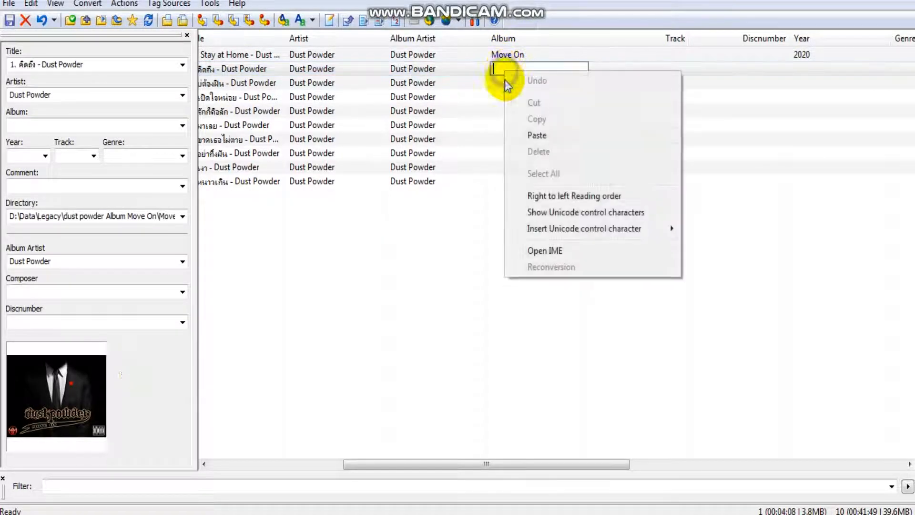
click(536, 135)
Paste "Move On" as the Album of songs 2 and 3
click(501, 84)
click(503, 83)
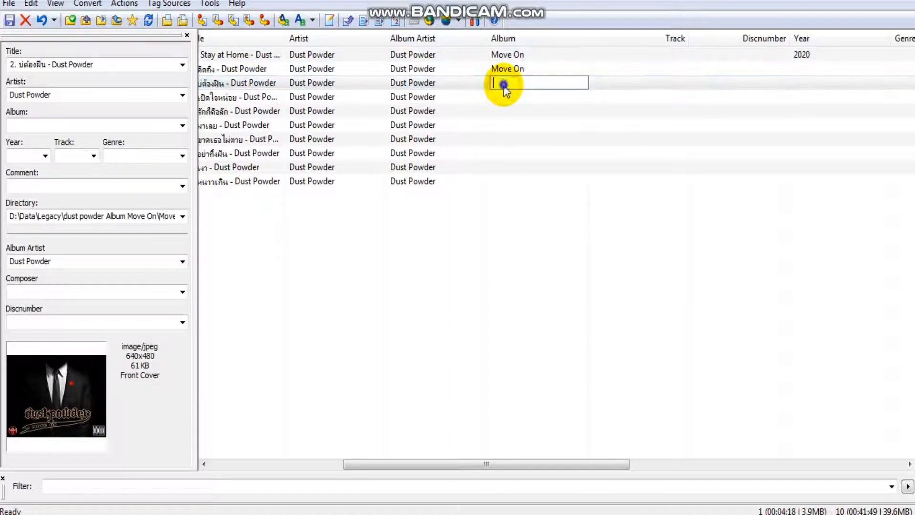
right_click(503, 83)
click(535, 147)
click(515, 99)
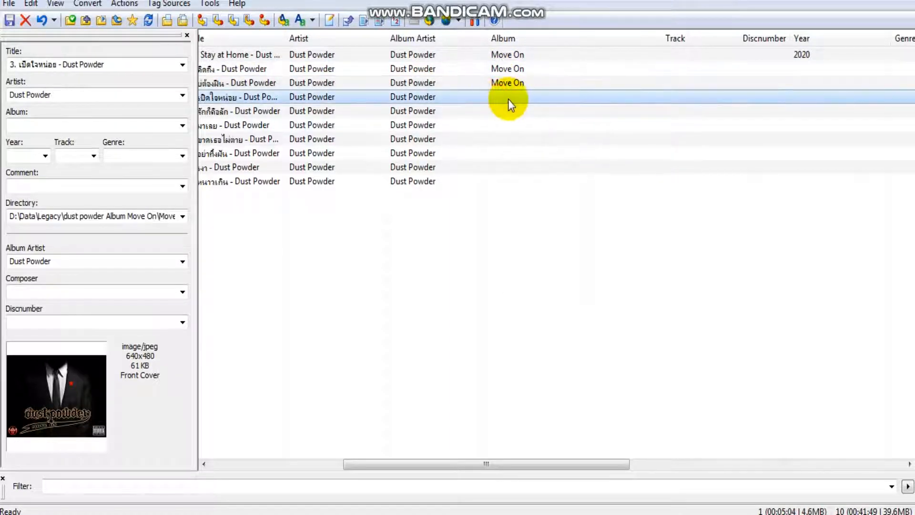
click(508, 98)
right_click(507, 98)
click(539, 161)
Paste "Move On" as the Album of songs 4 and 5
click(504, 111)
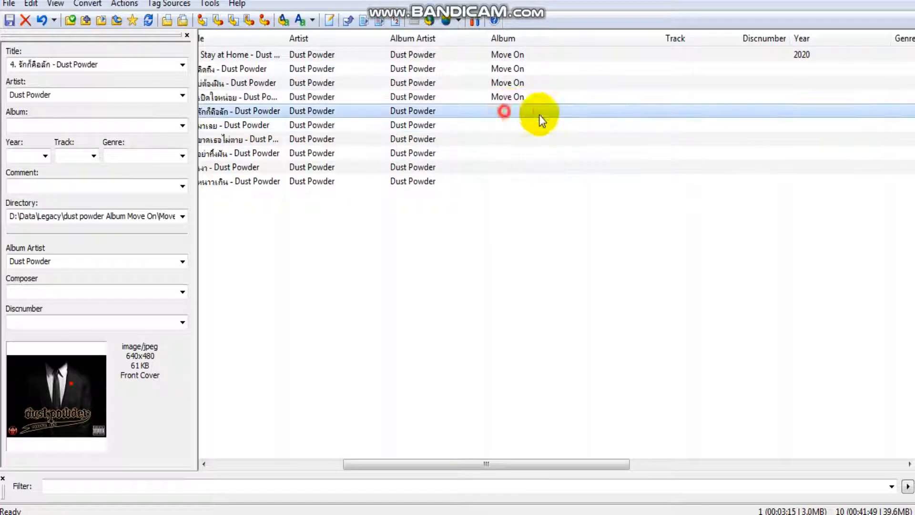
click(508, 110)
right_click(509, 112)
click(542, 172)
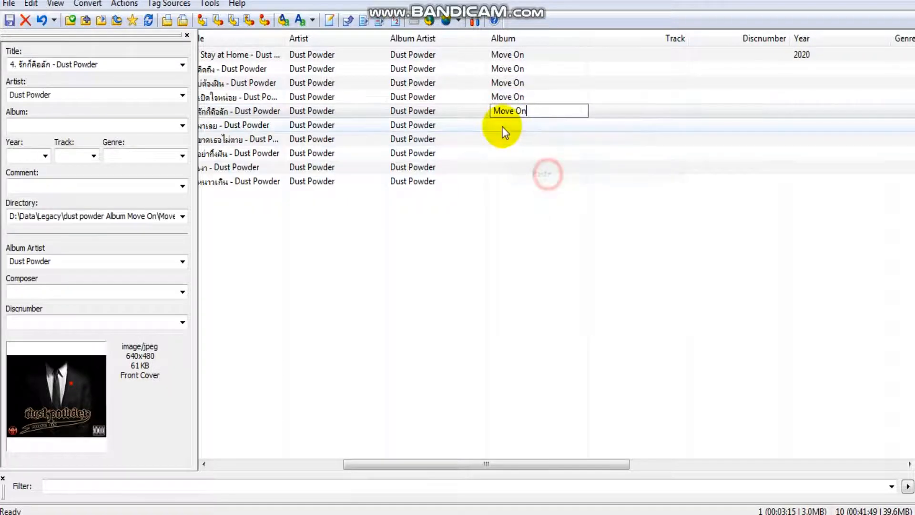
click(502, 125)
click(501, 126)
right_click(502, 126)
click(539, 190)
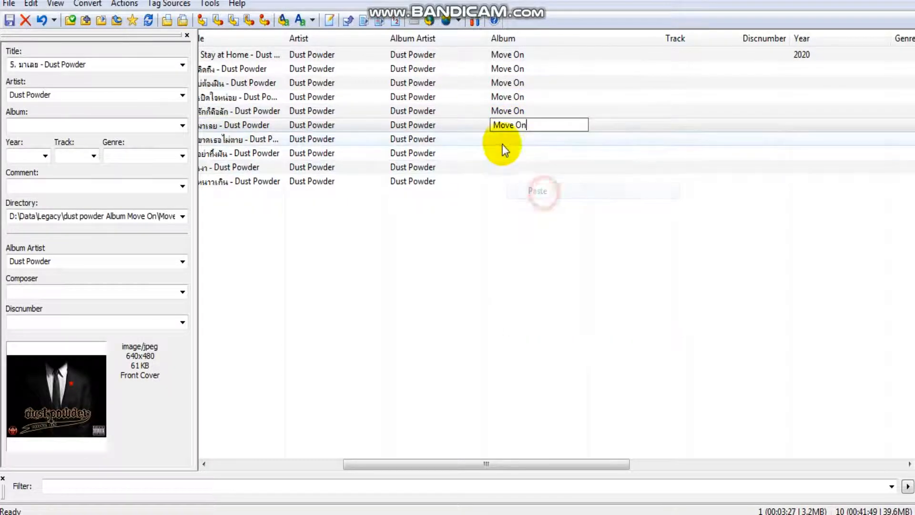
Paste "Move On" as the Album of songs 6 and 7
click(503, 140)
click(505, 139)
right_click(509, 139)
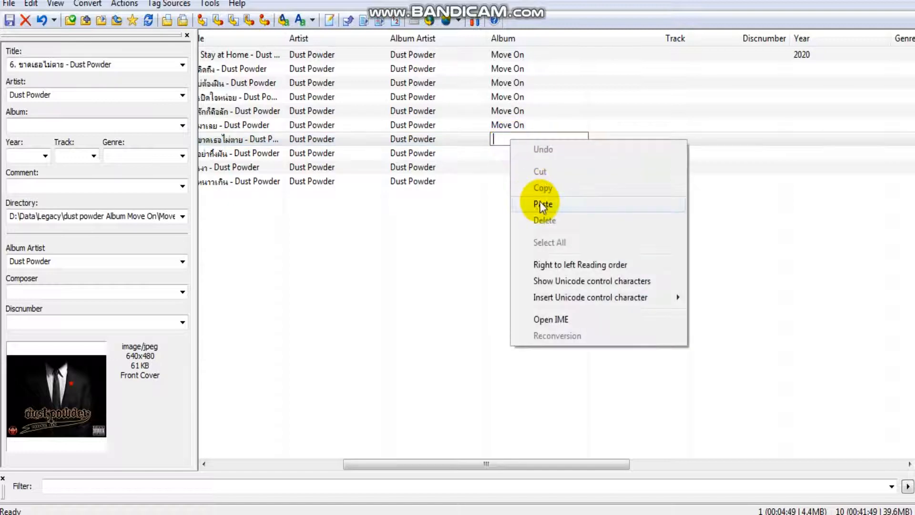
click(541, 204)
click(505, 153)
click(506, 153)
right_click(503, 153)
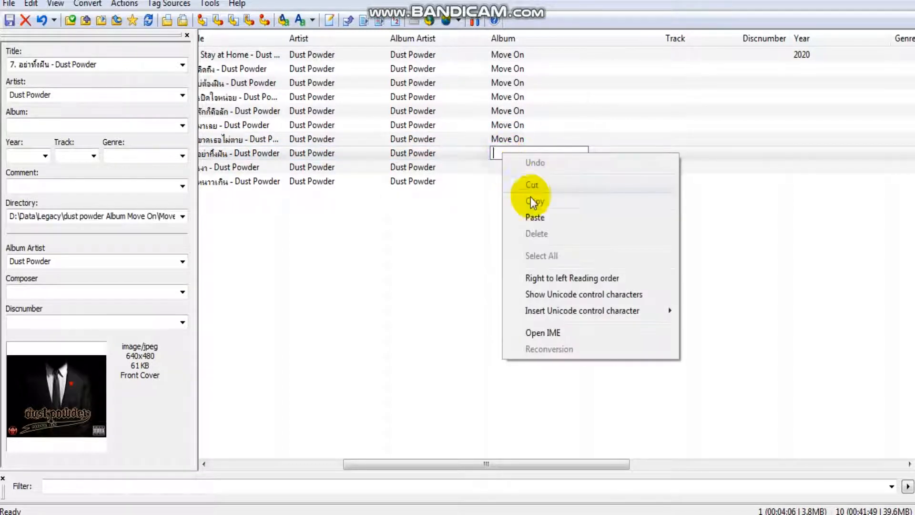
click(536, 217)
Paste "Move On" as the Album of songs 8 and 9
click(500, 167)
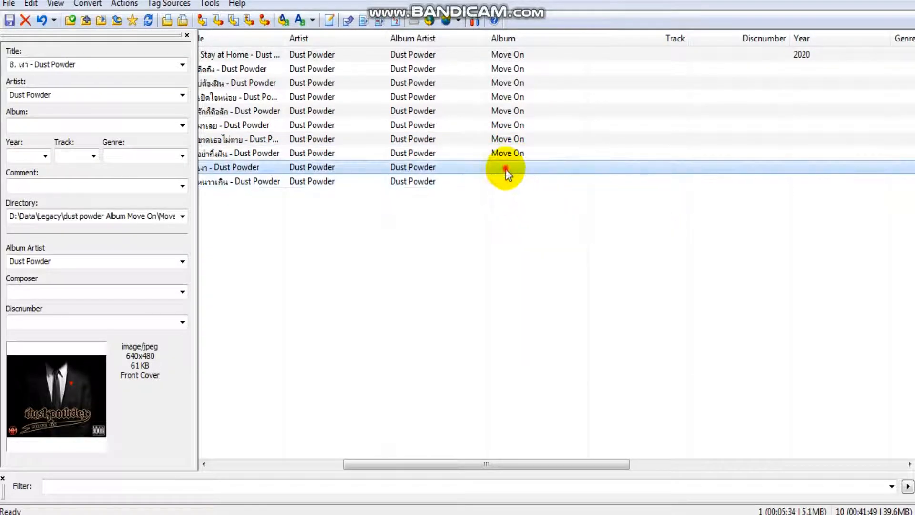
click(504, 166)
right_click(504, 167)
click(538, 232)
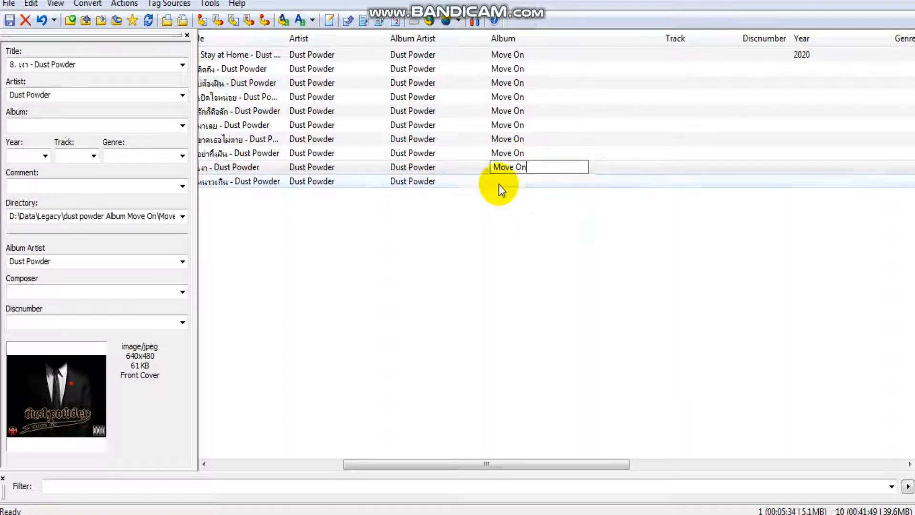
click(507, 182)
click(509, 182)
right_click(510, 182)
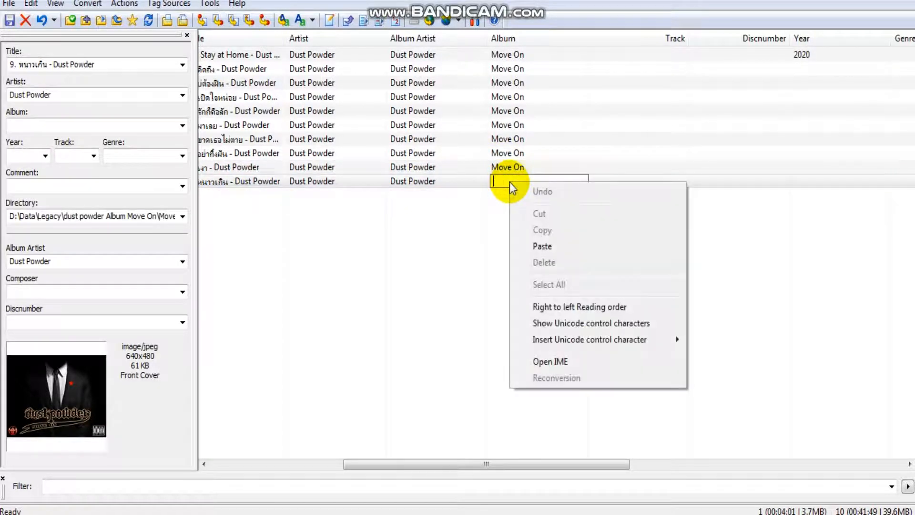
click(543, 245)
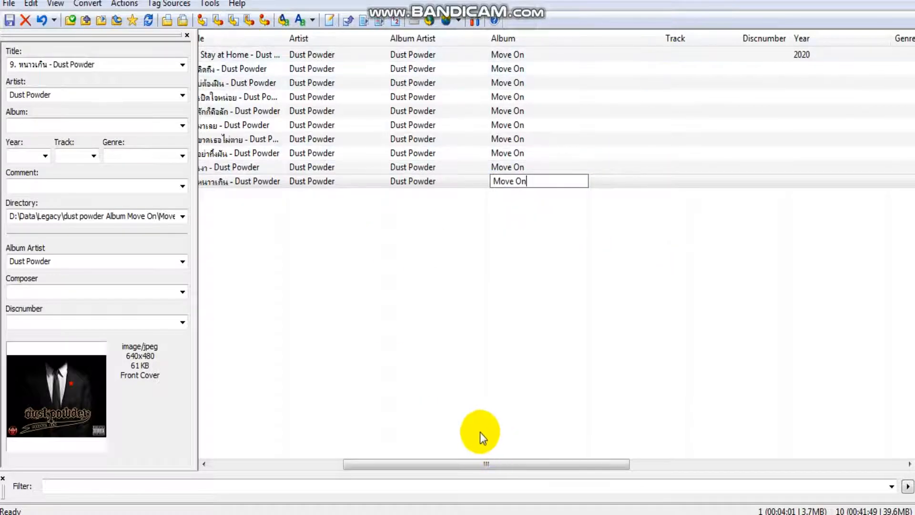
Shorten the Title of song 10 to "Stay at Home [Mixtape]" by removing the track number and the artist name
drag(448, 461, 355, 448)
click(438, 55)
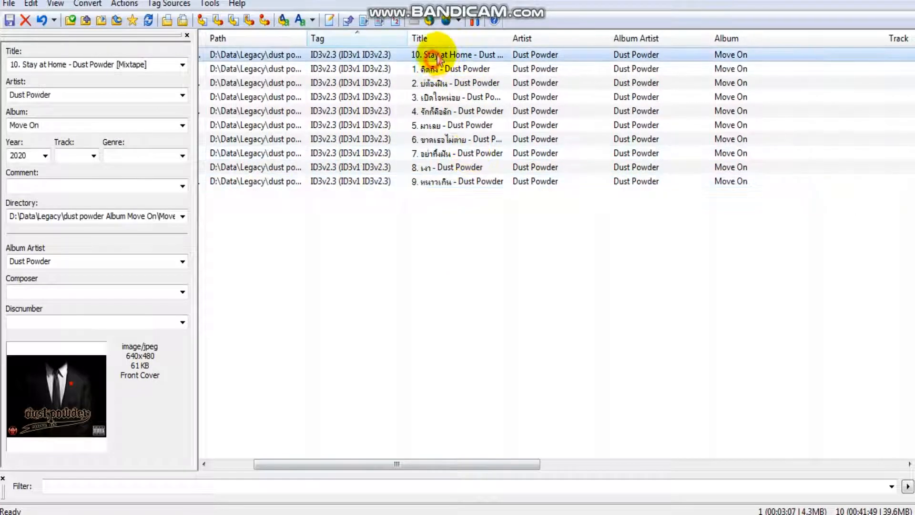
click(436, 56)
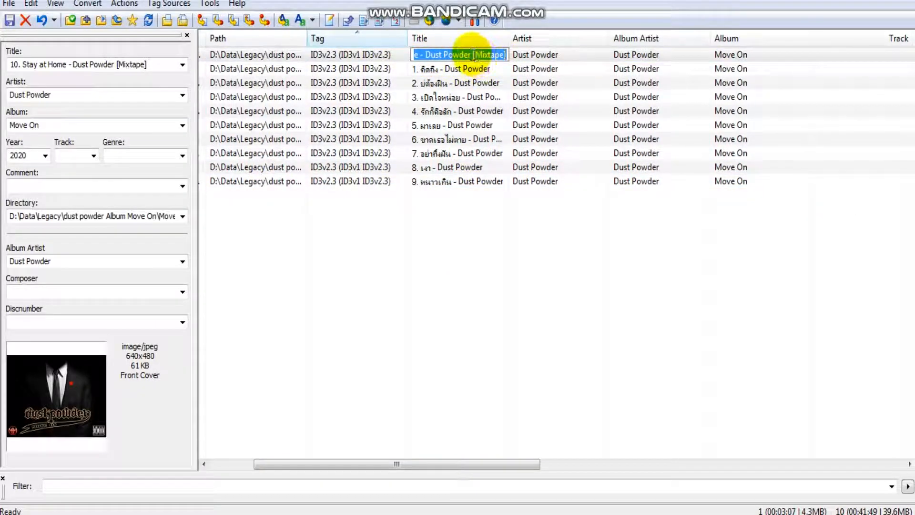
mouse_move(473, 54)
mouse_down()
mouse_move(411, 53)
mouse_move(471, 55)
mouse_up()
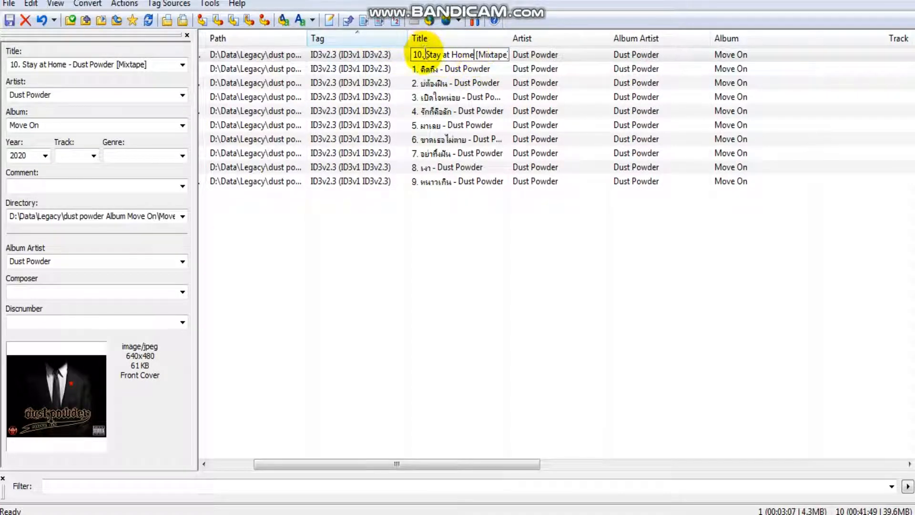
key(BackSpace)
key(BackSpace)
key(BackSpace)
key(BackSpace)
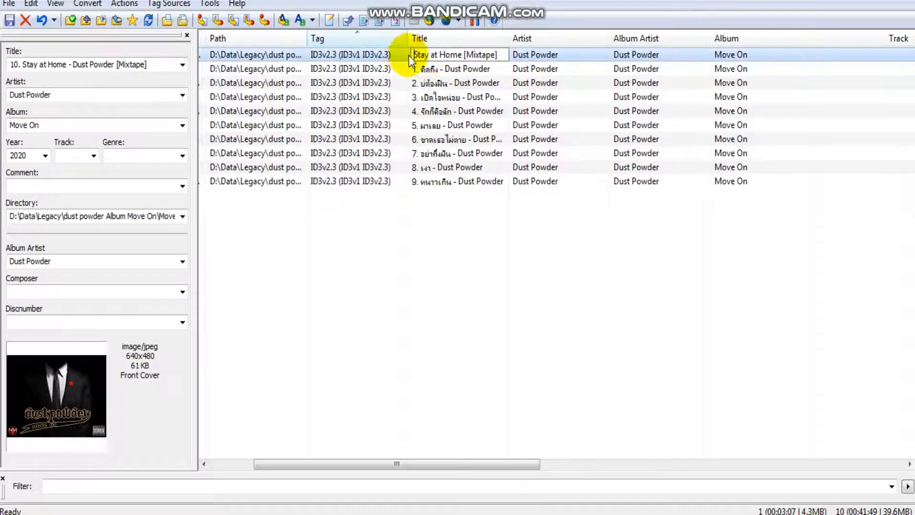
Shorten the Title of song 1 to "คิดถึง" by removing the leading number and "- Dust Powder"
click(470, 71)
click(435, 68)
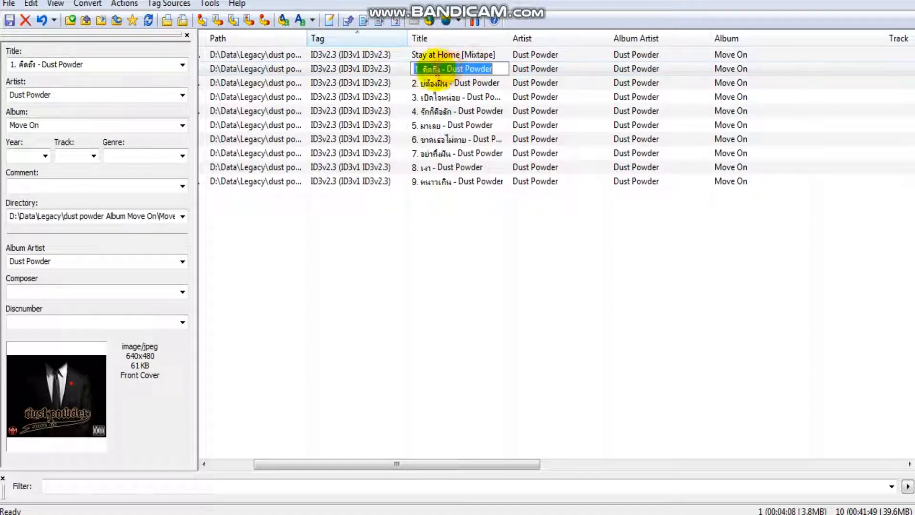
click(420, 69)
key(BackSpace)
key(BackSpace)
key(BackSpace)
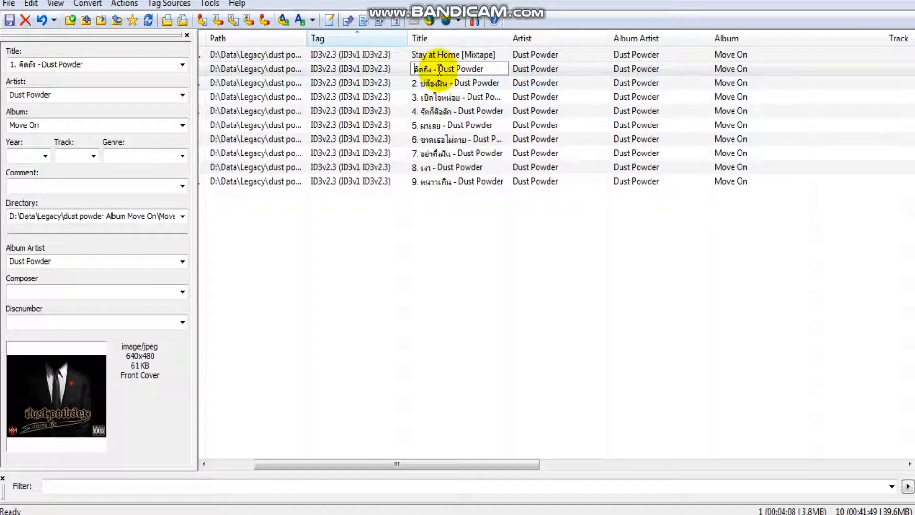
drag(433, 69, 495, 71)
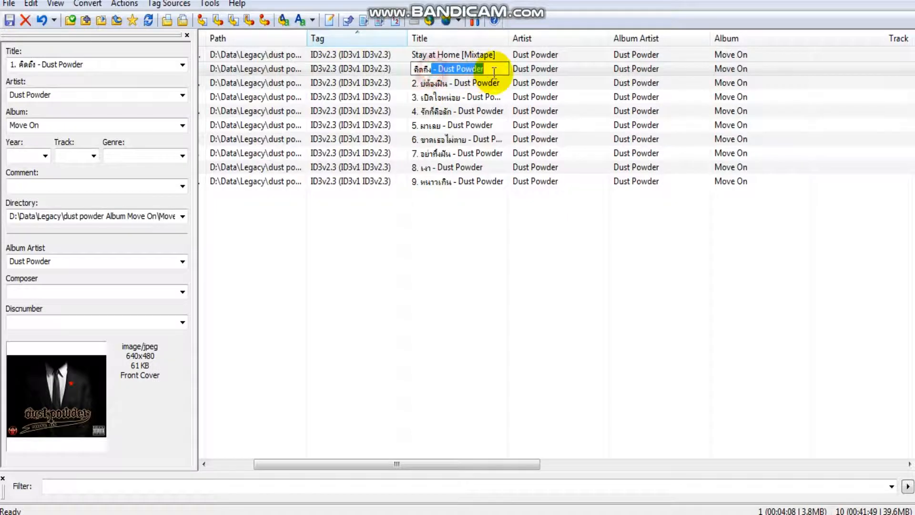
Shorten the Title of song 2 to "บ่ต้องฝืน" by removing the leading number and "- Dust Powder"
click(445, 84)
click(453, 86)
drag(424, 85, 496, 84)
key(BackSpace)
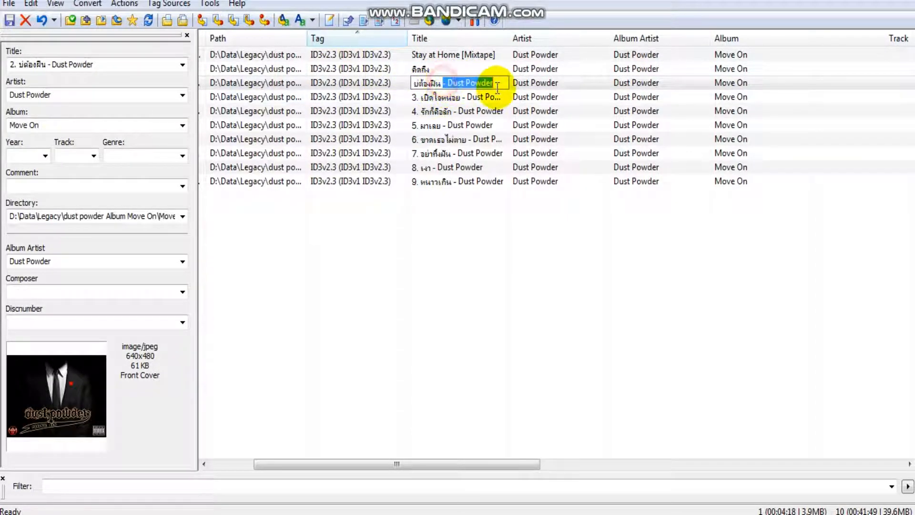
key(BackSpace)
Shorten the Title of song 3 to "เปิดใจหน่อย" by removing the leading number and "- Dust Powder"
click(434, 98)
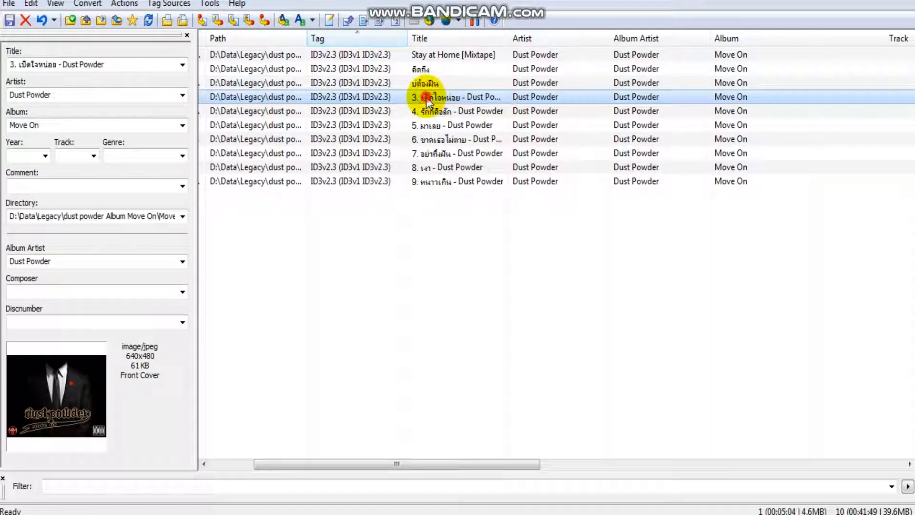
click(427, 101)
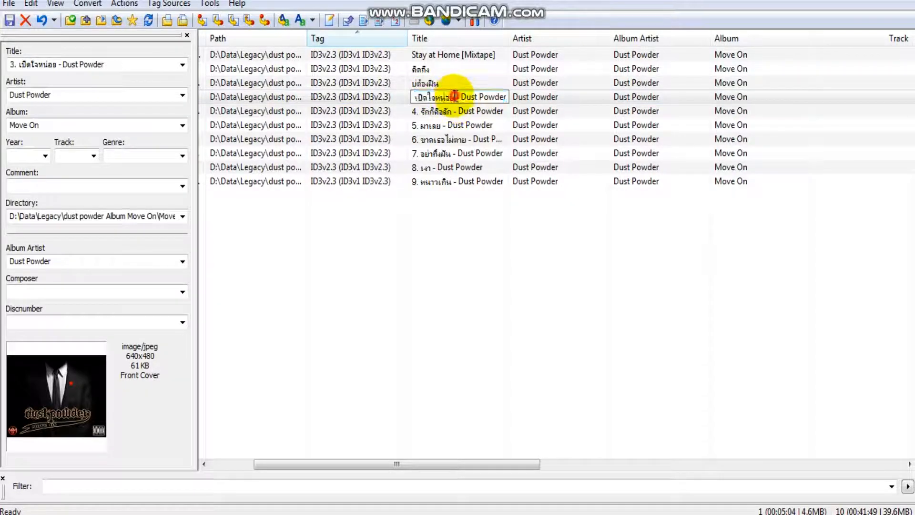
drag(455, 97, 501, 97)
key(BackSpace)
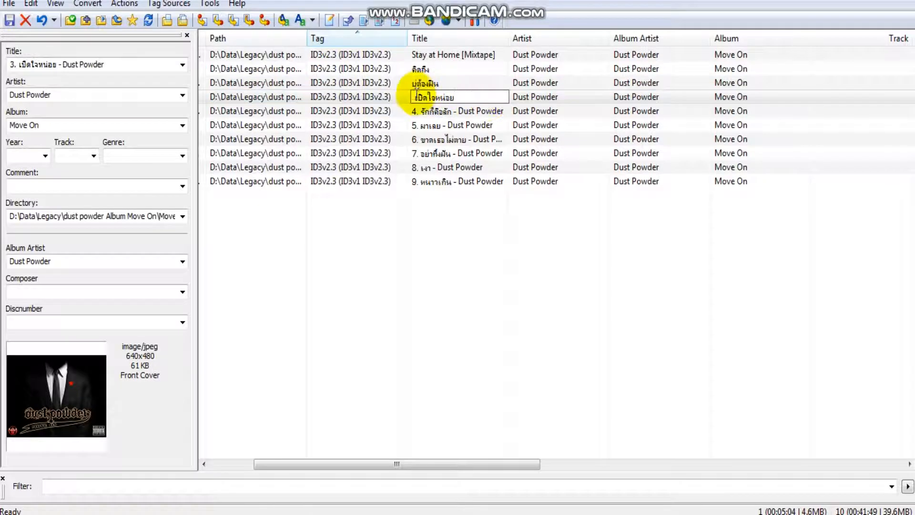
key(Return)
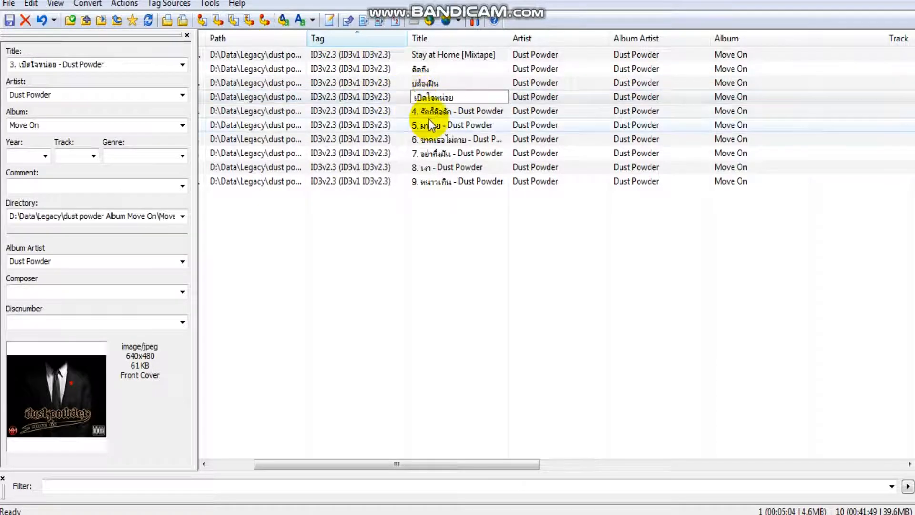
Remove the leading number and "- Dust Powder" from the Title of song 4, keeping only the Thai song name
click(431, 117)
click(426, 112)
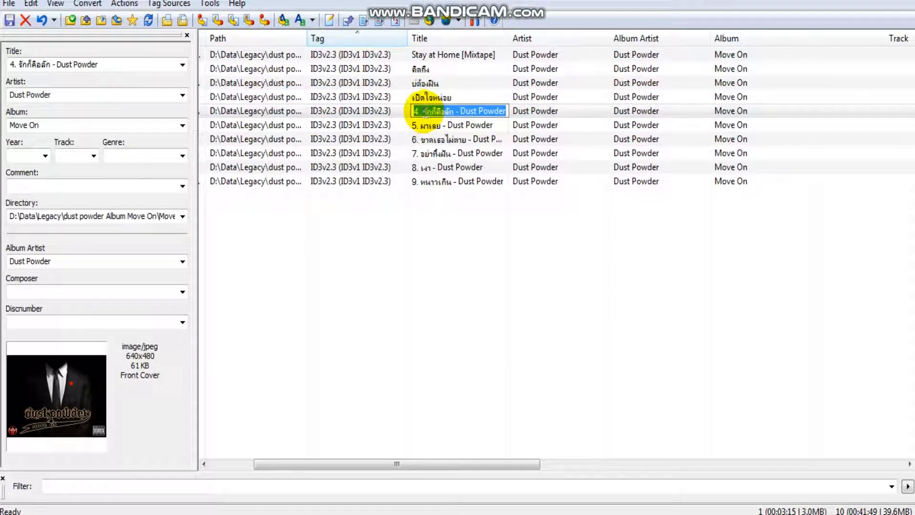
drag(424, 113, 501, 112)
key(BackSpace)
key(BackSpace)
Shorten the Title of song 5 to "มาเลย" by removing the leading number and "- Dust Powder"
click(426, 127)
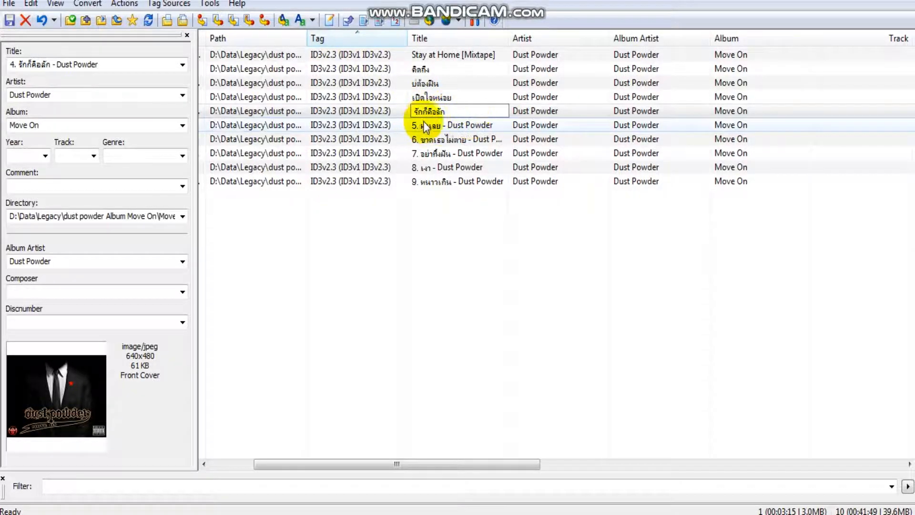
click(426, 127)
drag(422, 127, 518, 124)
key(BackSpace)
key(BackSpace)
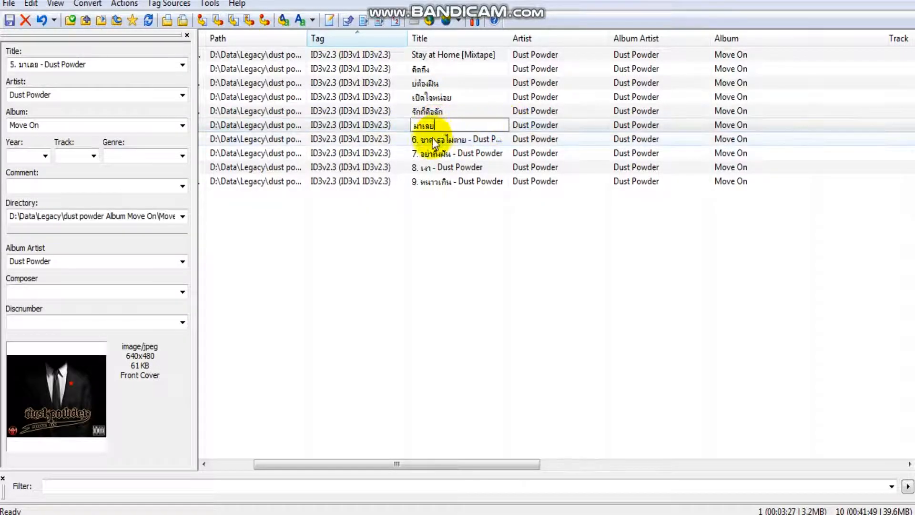
Shorten the Title of song 6 to "ขาดเธอไม่ตาย" by removing "- Dust Powder" and the leading number
click(436, 138)
click(436, 139)
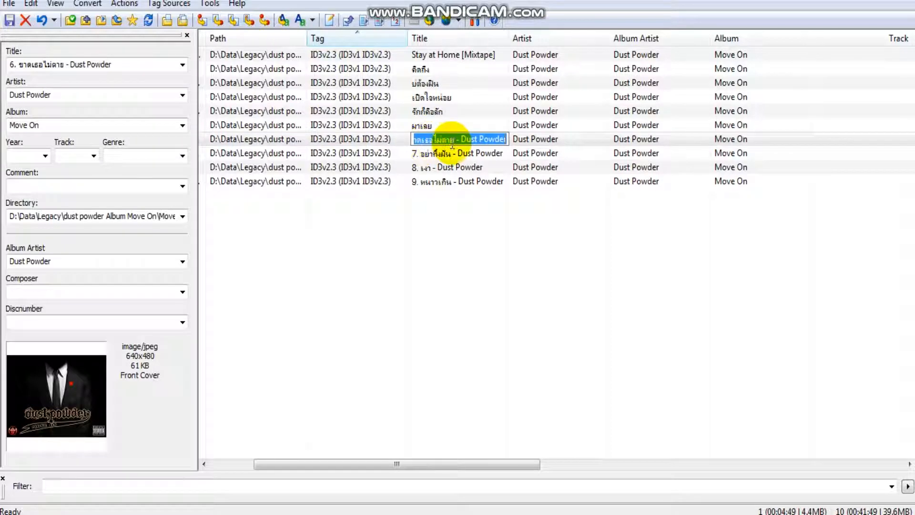
drag(455, 139, 521, 141)
key(BackSpace)
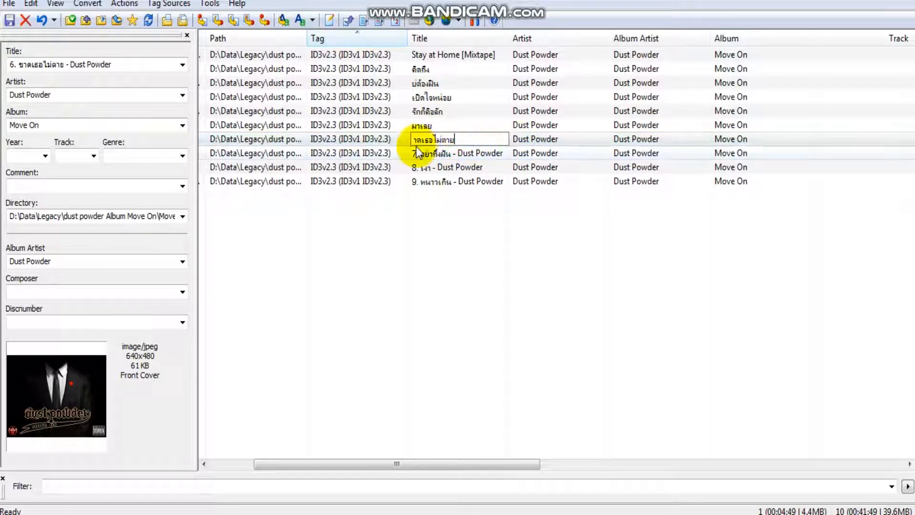
drag(415, 141, 409, 140)
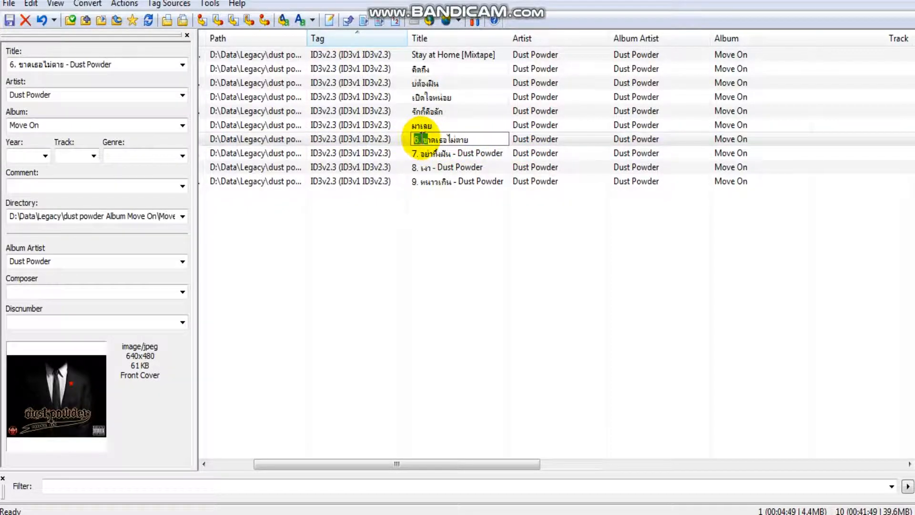
key(BackSpace)
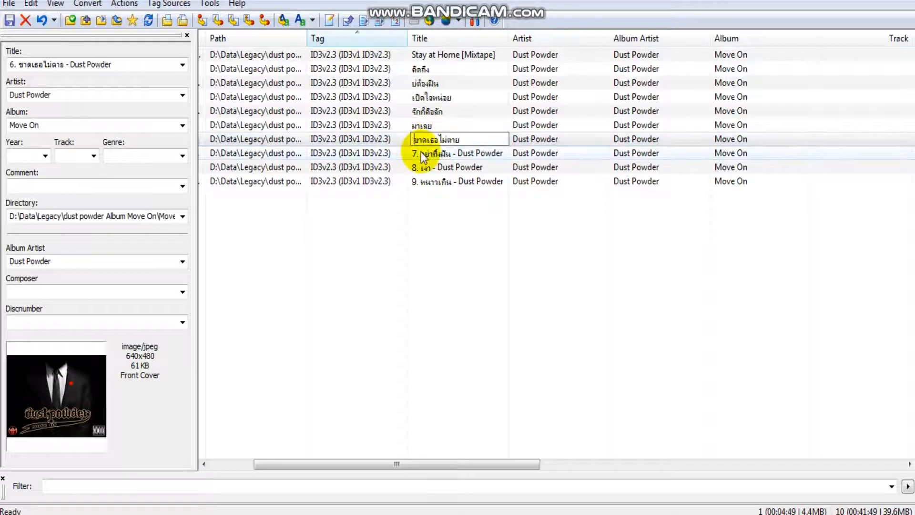
Remove the leading number and "- Dust Powder" from the Title of song 7, keeping only the Thai song name
click(421, 153)
click(423, 154)
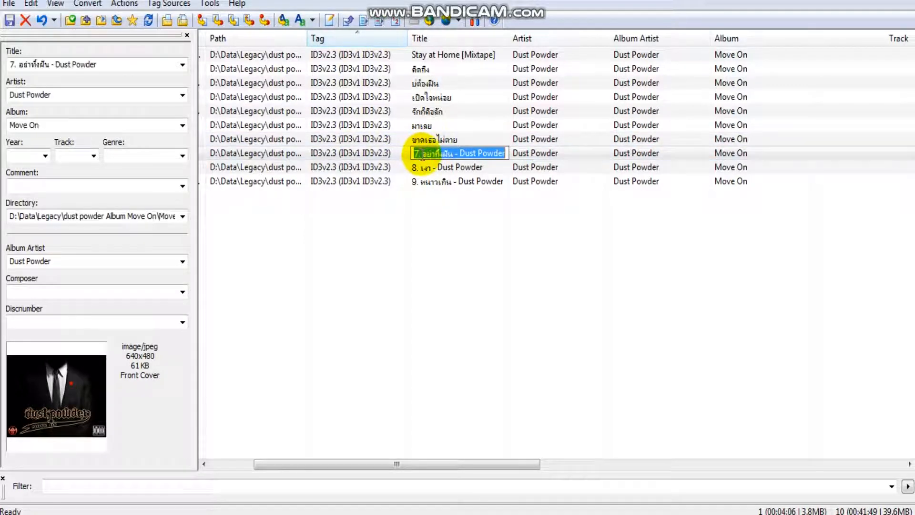
drag(423, 154, 511, 161)
key(BackSpace)
click(445, 153)
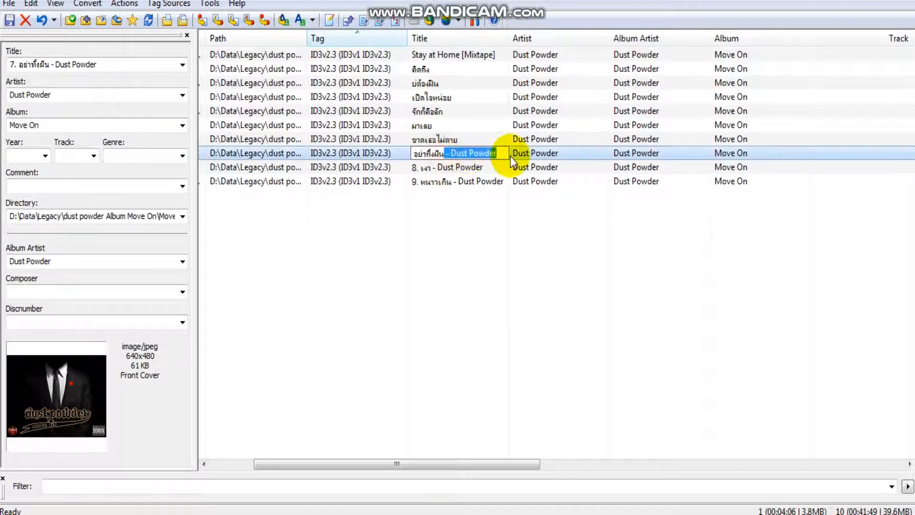
Shorten the Title of song 8 to "เงา" by removing the leading number and "- Dust Powder"
click(424, 167)
click(423, 167)
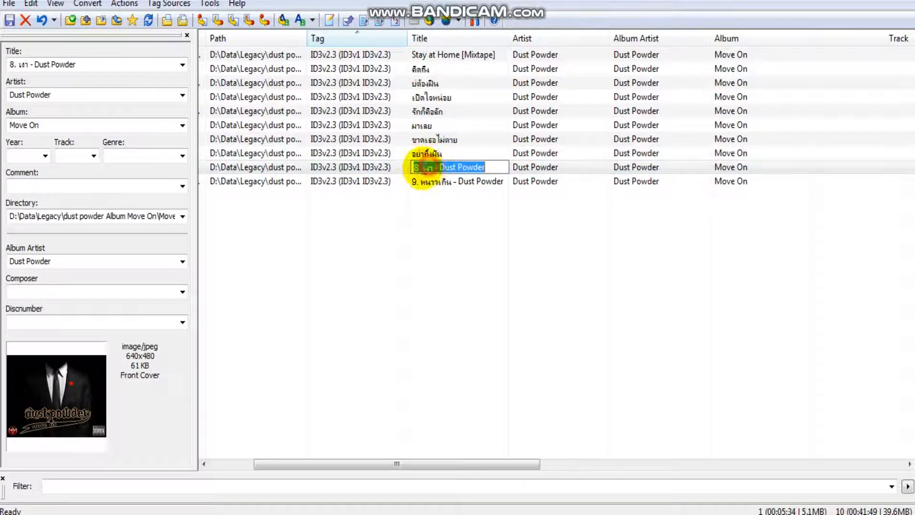
drag(423, 168, 488, 170)
key(Delete)
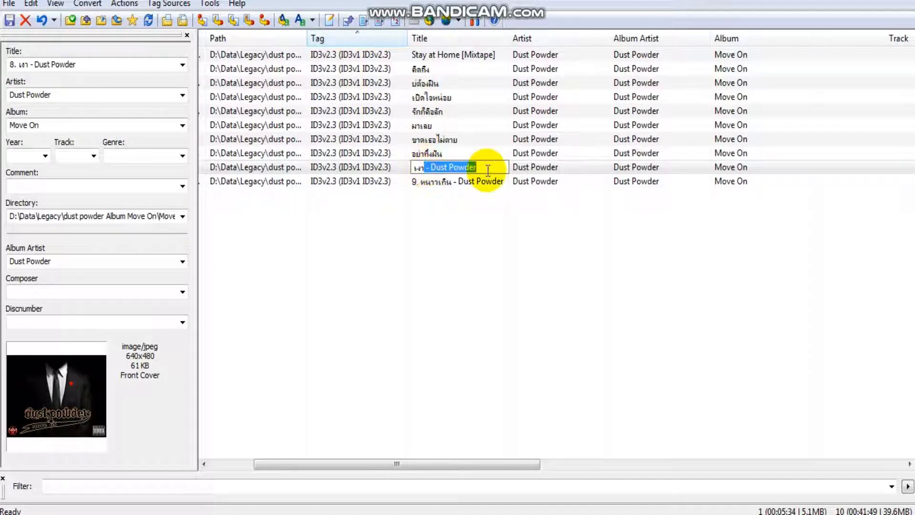
key(Delete)
Shorten the Title of song 9 to "หนาวเกิน" by removing the leading number and "- Dust Powder"
click(430, 182)
click(430, 187)
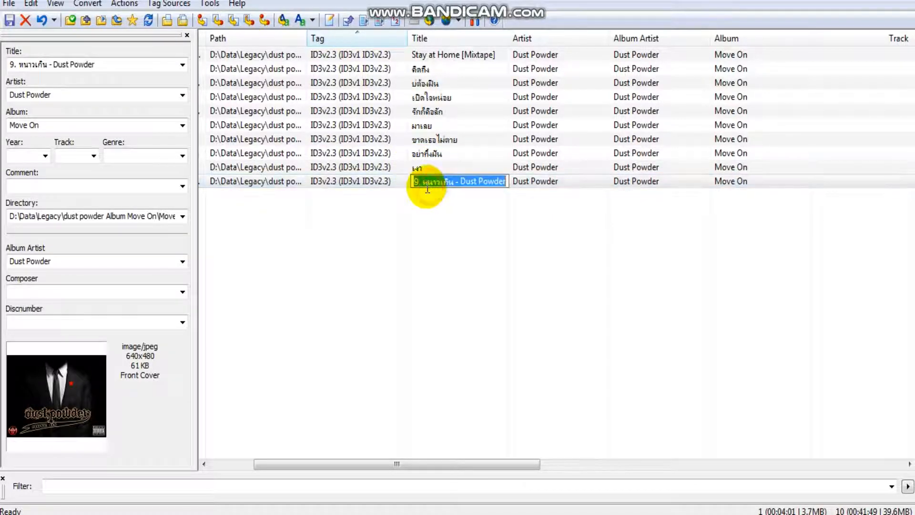
drag(422, 182, 403, 181)
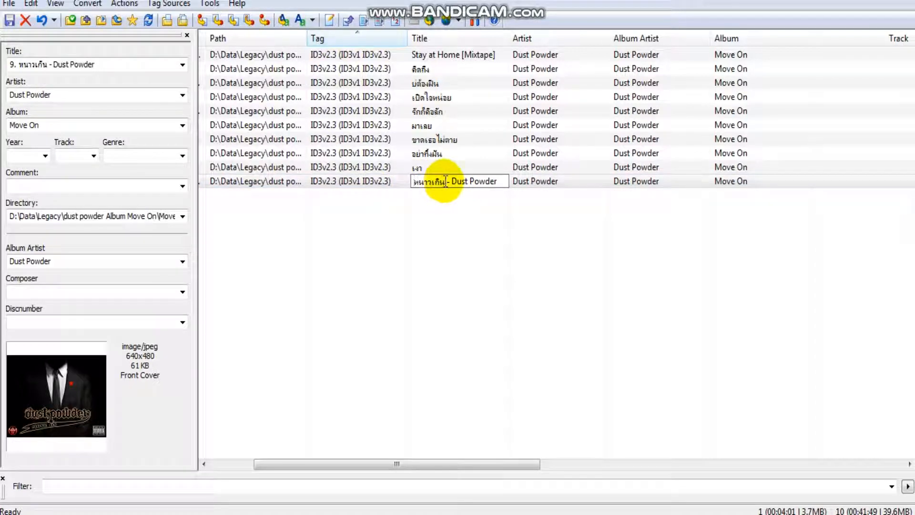
drag(445, 181, 501, 183)
key(Return)
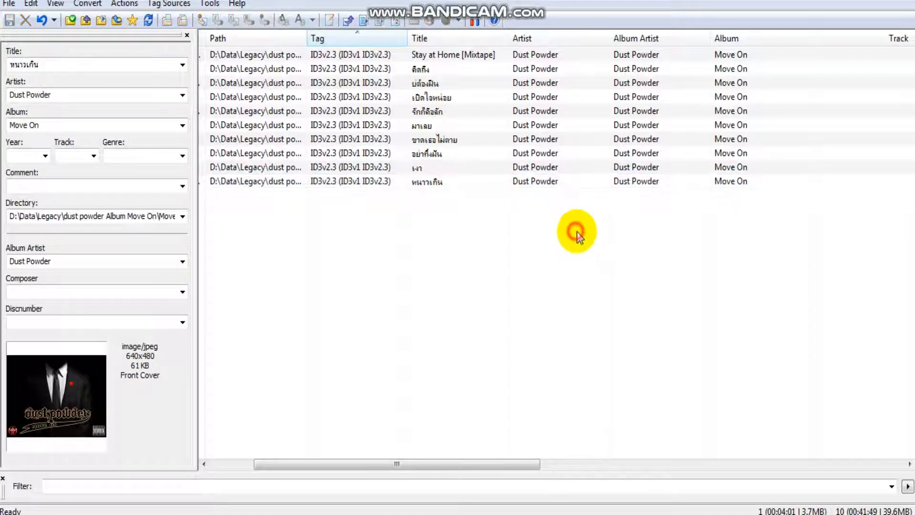
Set the Track number of "Stay at Home [Mixtape]" to 10 and of "คิดถึง" to 01
click(884, 54)
click(885, 55)
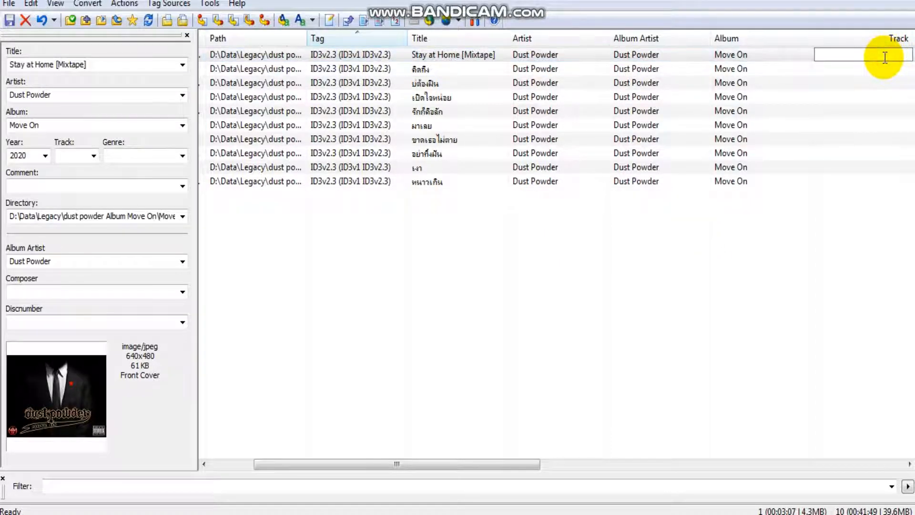
text(10)
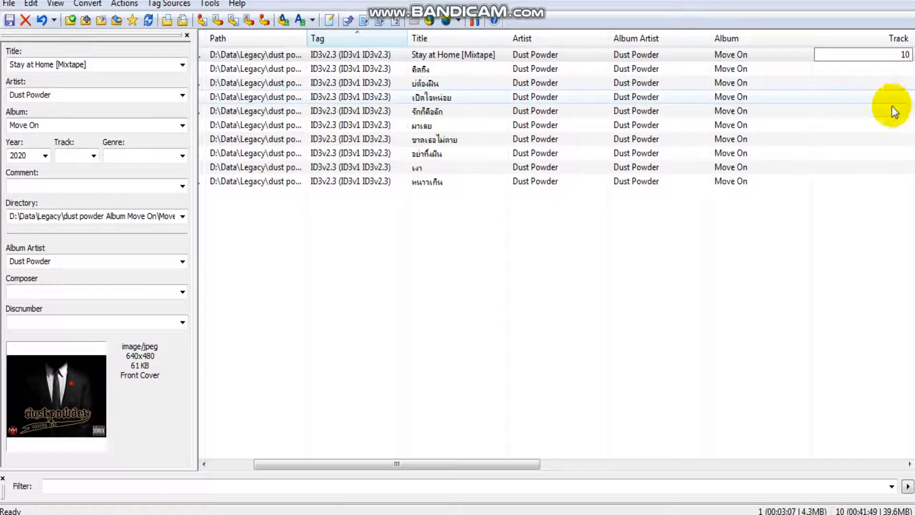
click(898, 69)
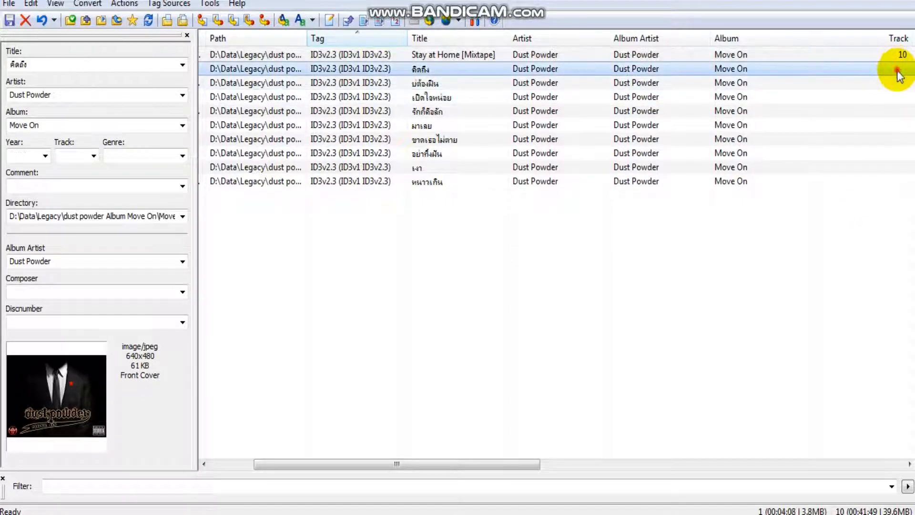
click(898, 69)
text(0)
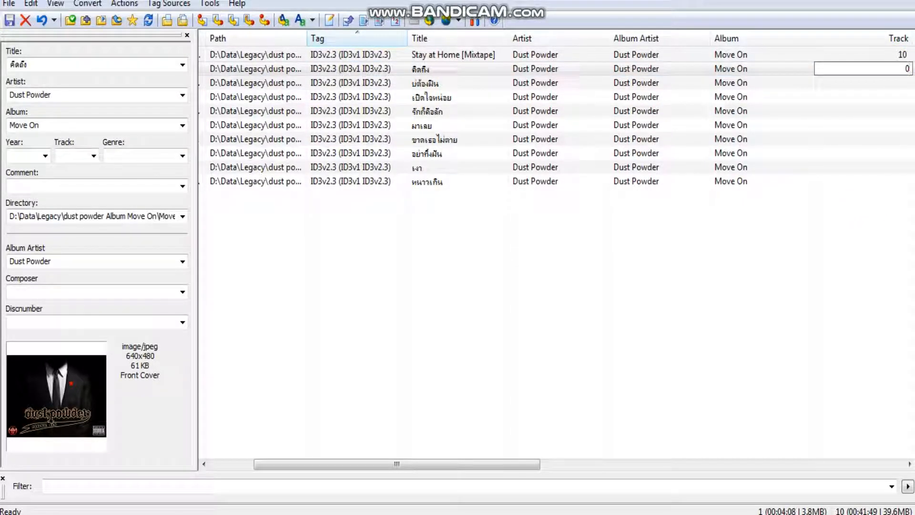
text(1)
Set the Track number of "บ่ต้องฝืน" to 02 and of "เปิดใจหน่อย" to 03
click(894, 82)
click(895, 82)
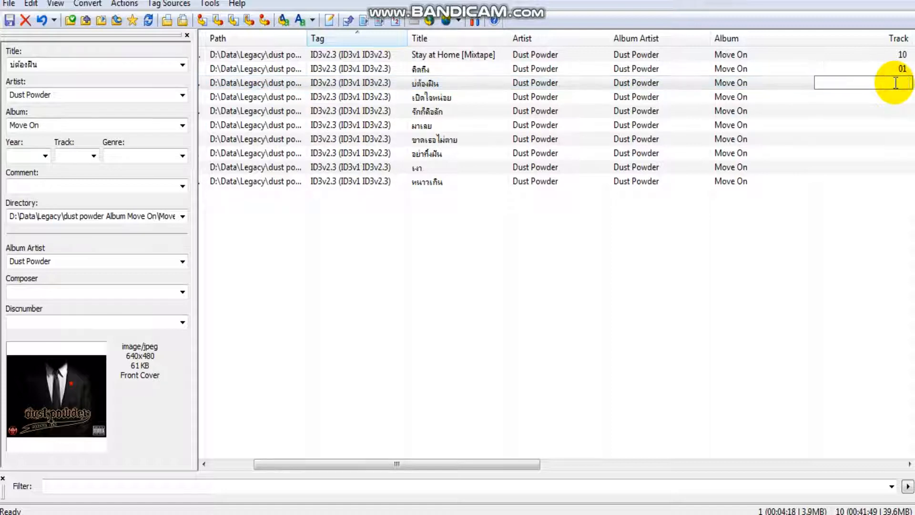
text(02)
click(890, 98)
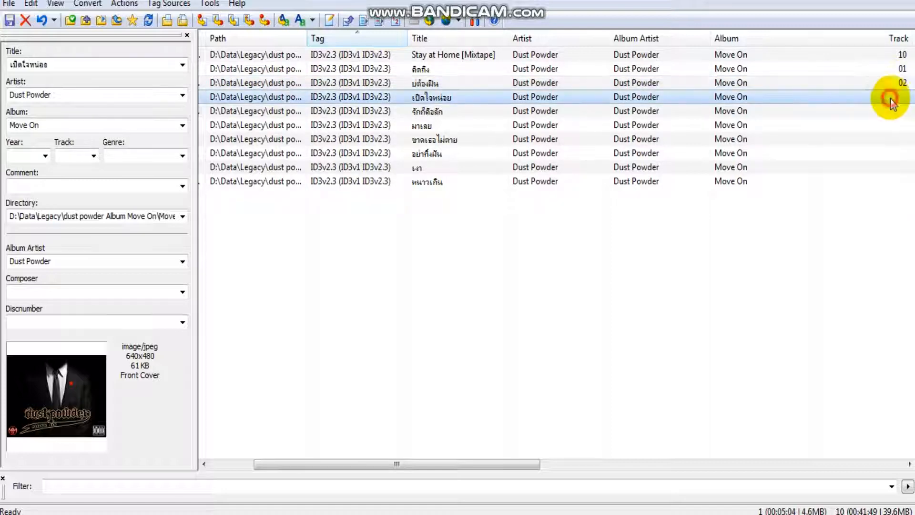
click(892, 98)
text(03)
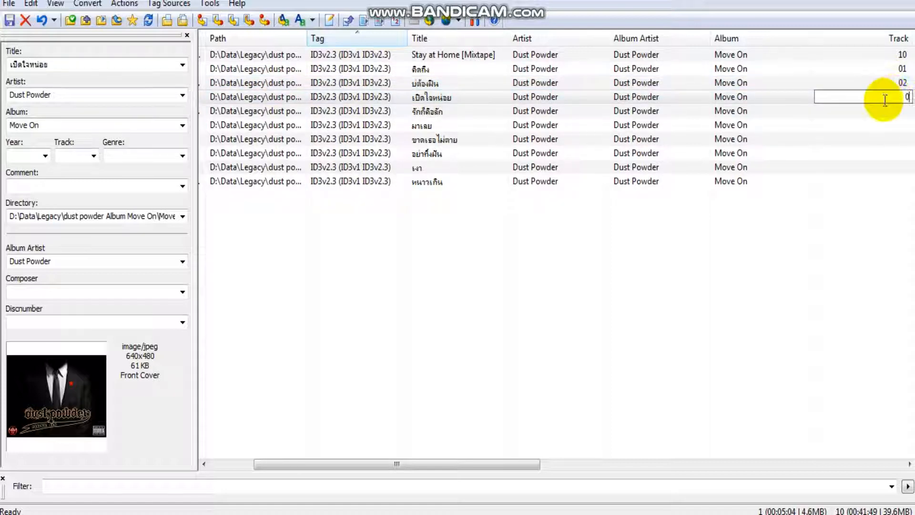
Set the Track numbers of the next two songs in the list, songs 4 and 5, to 04 and 05
click(896, 112)
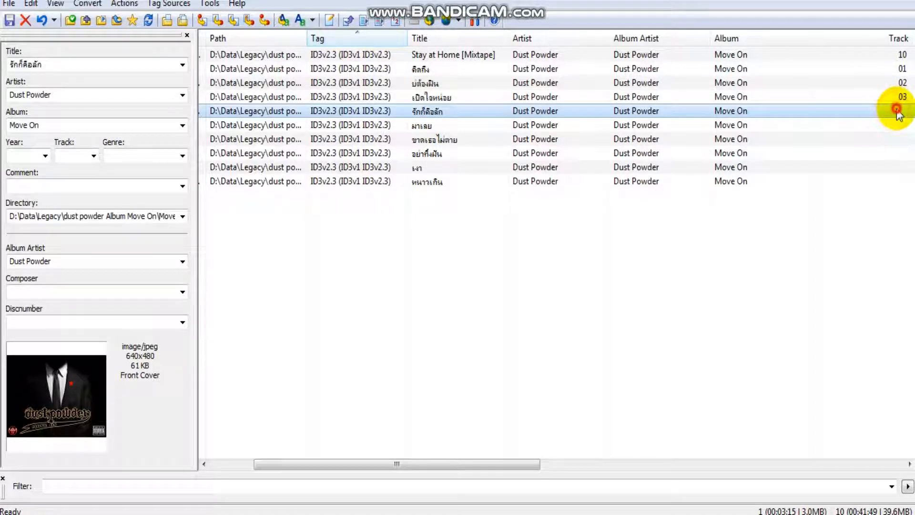
click(897, 111)
text(04)
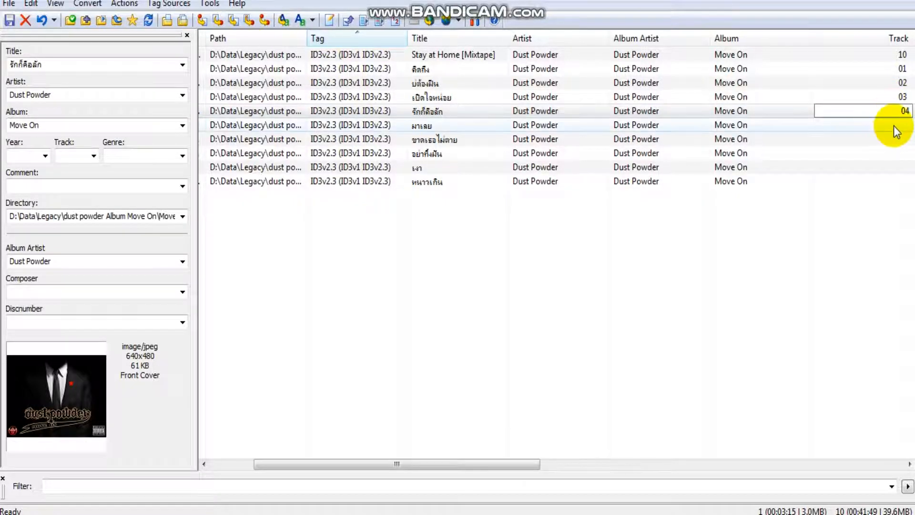
click(895, 128)
click(896, 125)
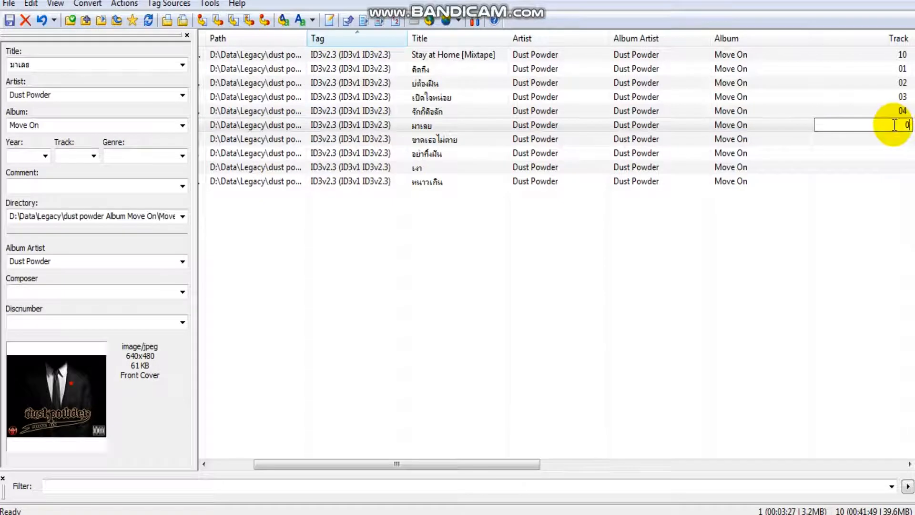
text(05)
Set the Track number of "ขาดเธอไม่ตาย" to 06 and of the song below it to 07
click(894, 139)
click(896, 139)
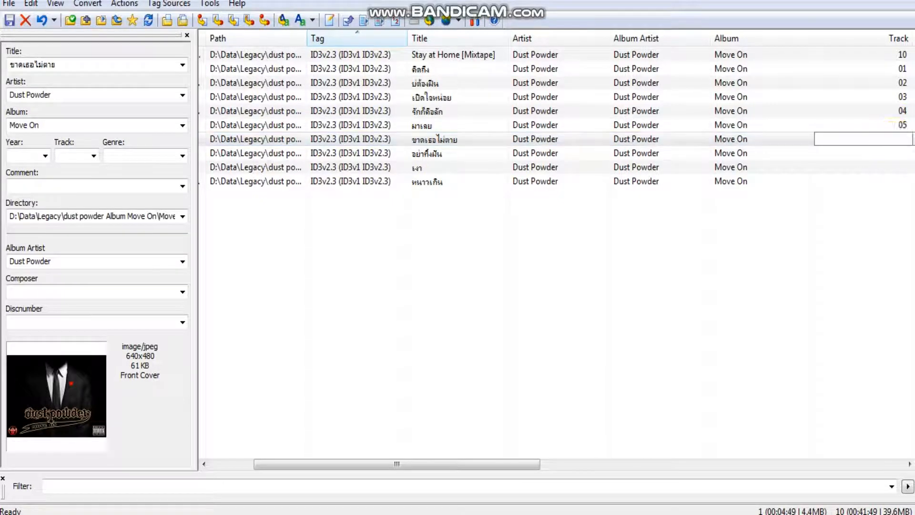
text(06)
click(895, 153)
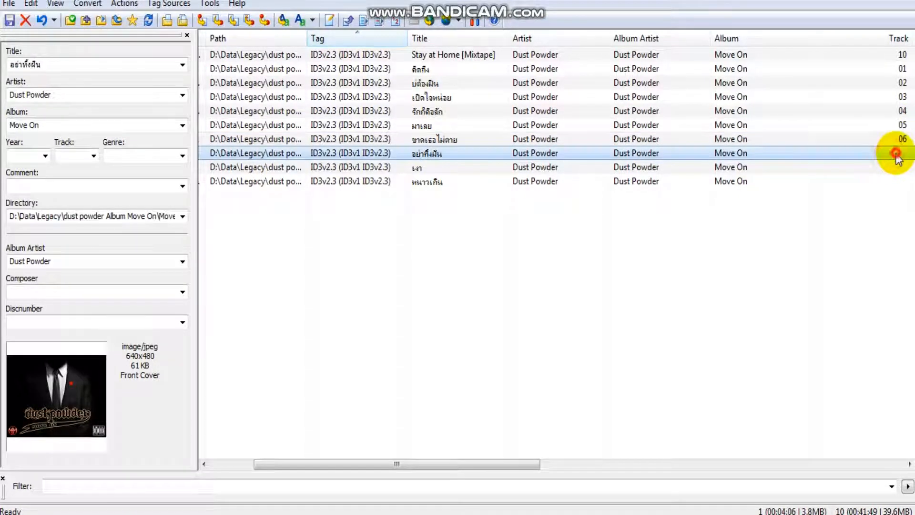
click(896, 153)
text(07)
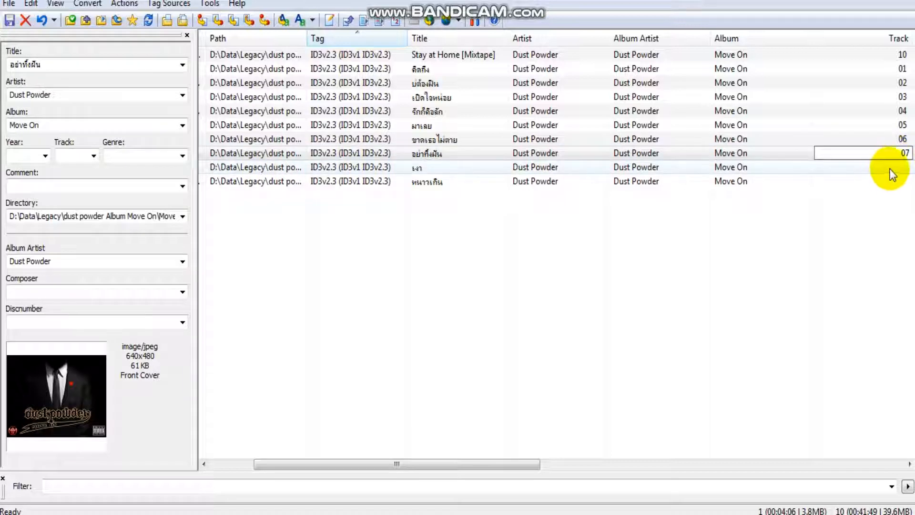
Set the Track number of "เงา" to 08 and of "หนาวเกิน" to 09
click(895, 167)
click(895, 166)
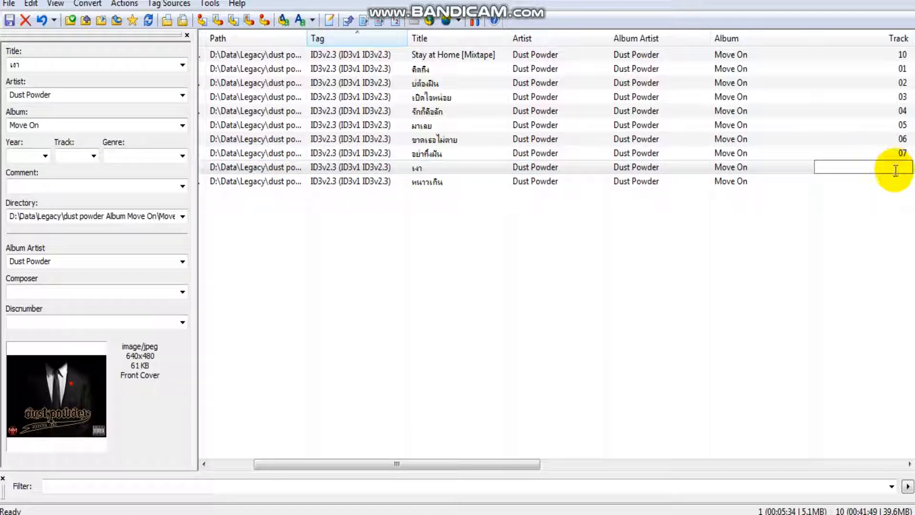
text(08)
click(894, 181)
click(894, 181)
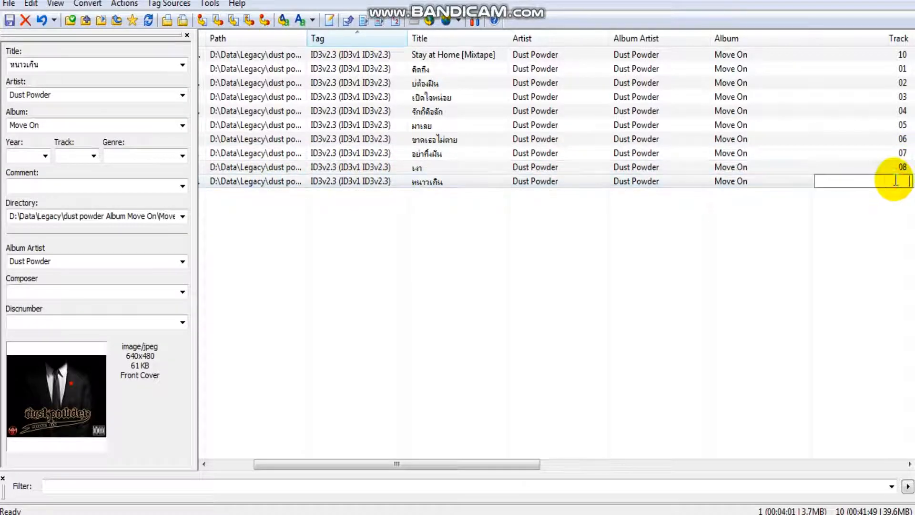
text(0)
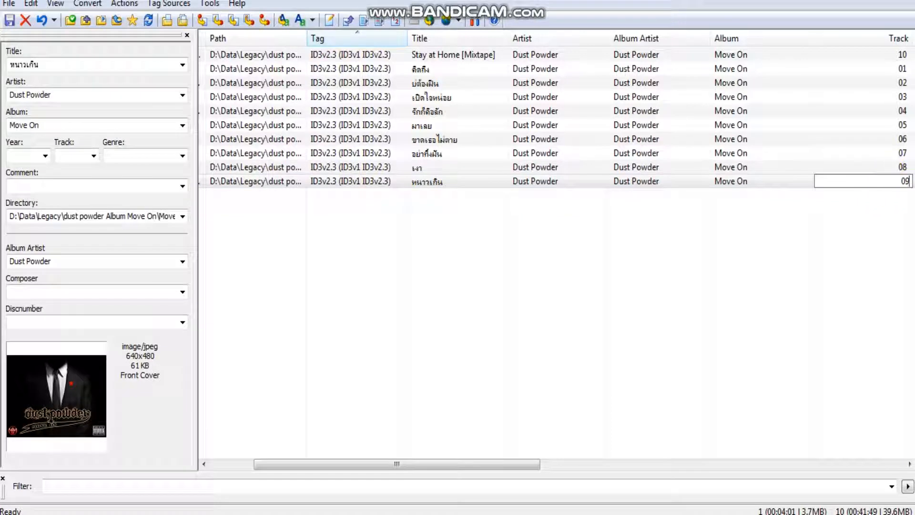
Complete the Track number of the last song in the list as 09
text(9)
click(816, 261)
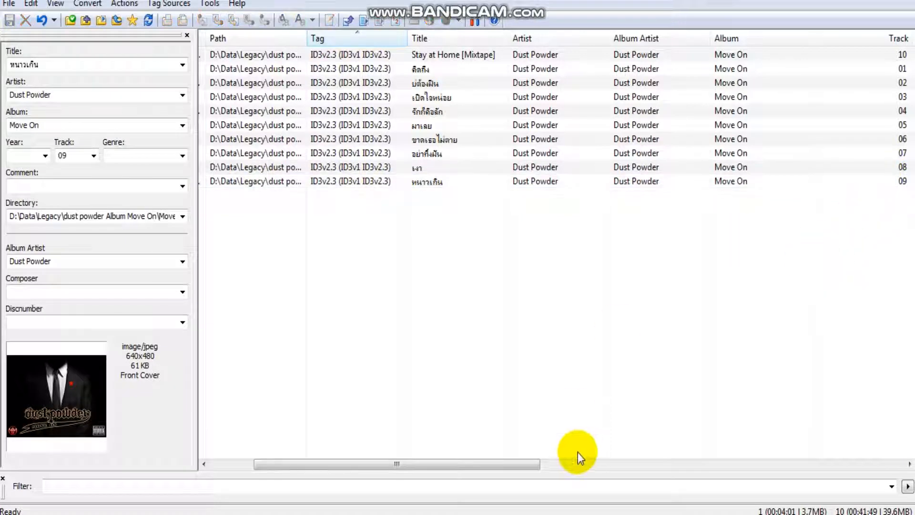
Set the Year of track 01 to 2020
drag(513, 465, 687, 479)
click(605, 68)
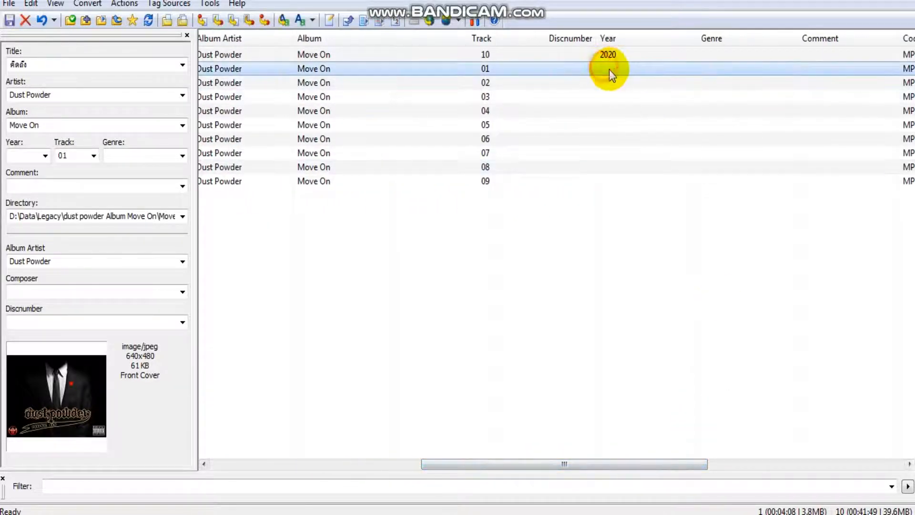
click(609, 69)
text(2020)
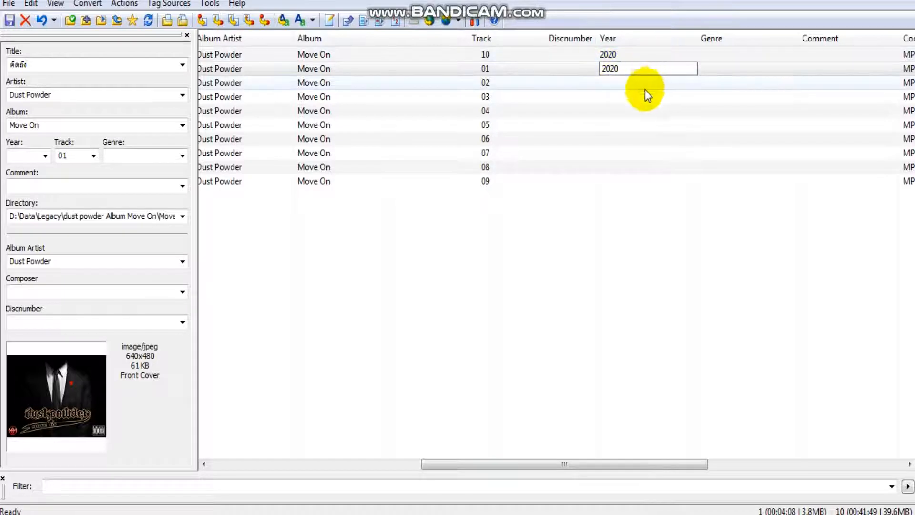
click(633, 84)
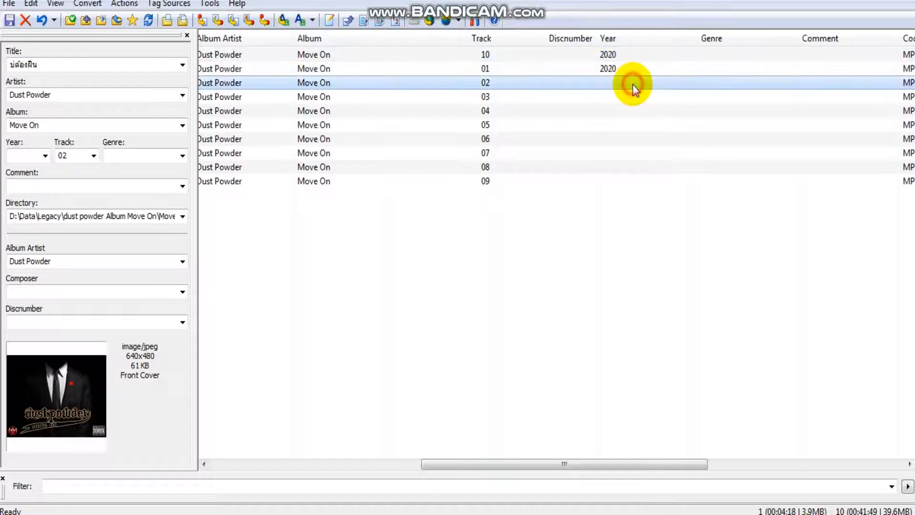
Copy the Year 2020 from track 01 and paste it into the Year of track 02
click(605, 69)
click(609, 69)
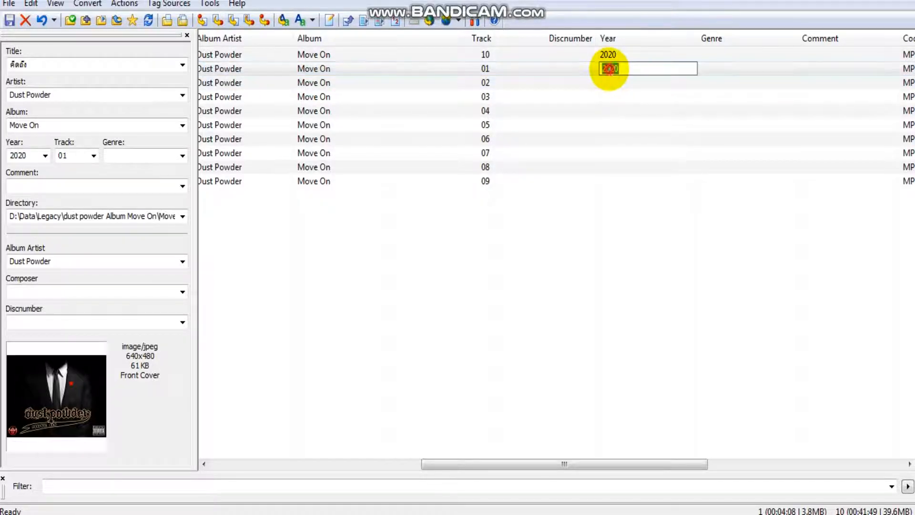
right_click(610, 70)
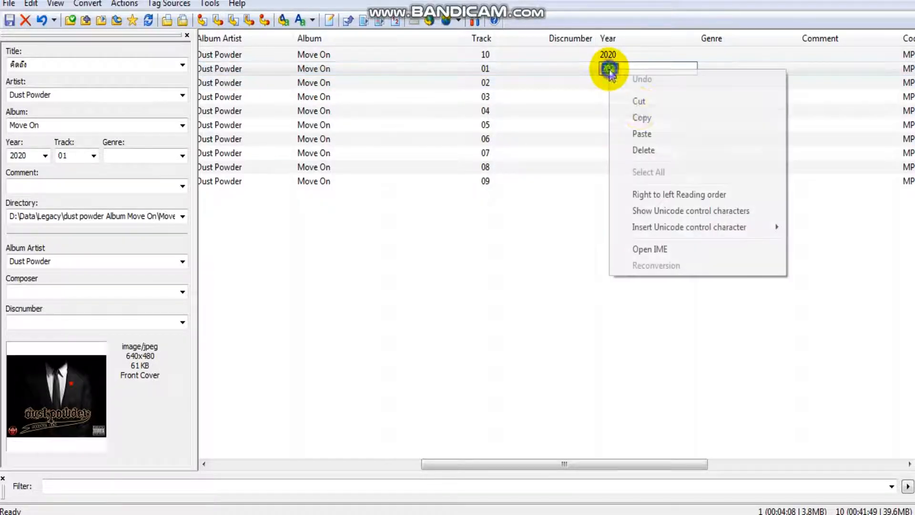
click(646, 119)
click(615, 85)
click(615, 82)
right_click(614, 83)
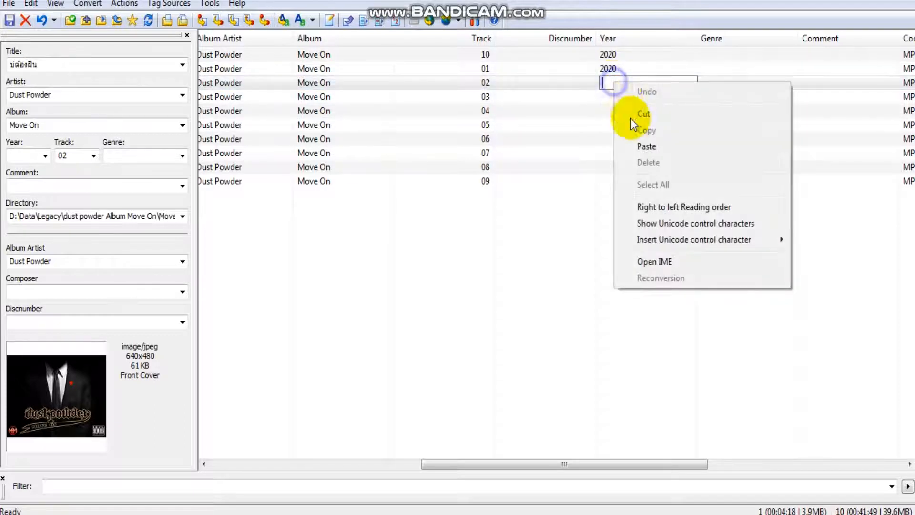
click(648, 147)
Paste the copied Year 2020 into the Year of tracks 03 and 04
click(611, 98)
click(613, 96)
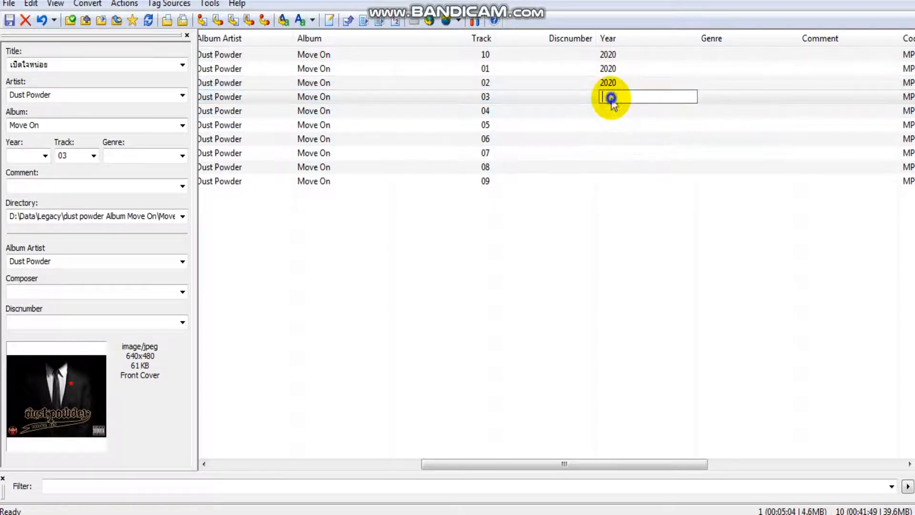
right_click(612, 97)
click(643, 161)
click(607, 112)
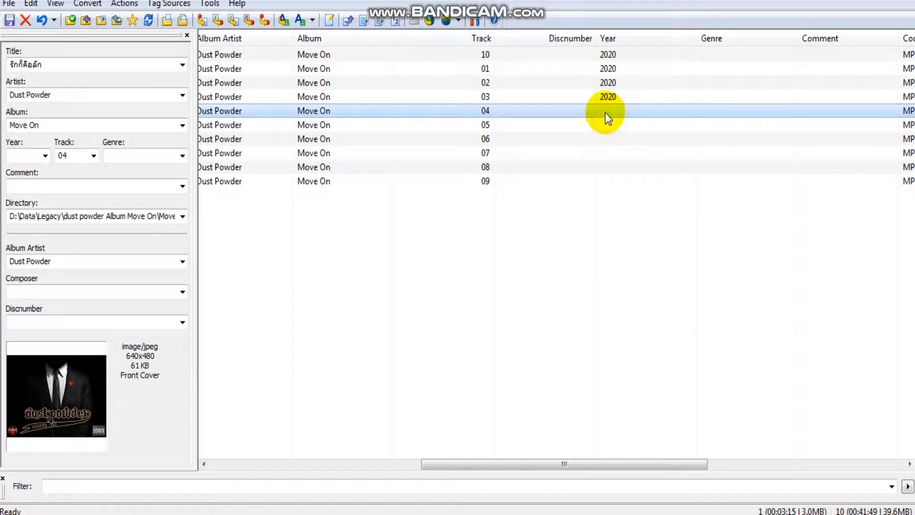
click(605, 111)
right_click(605, 112)
click(622, 178)
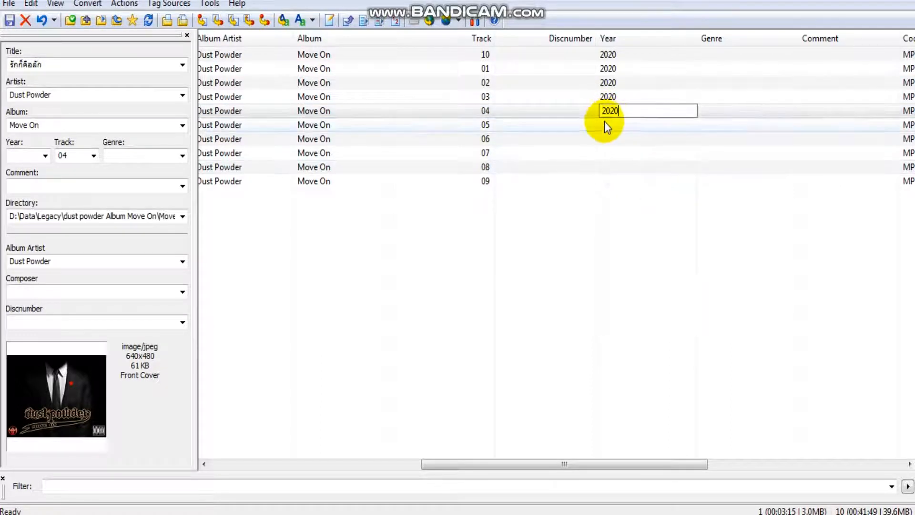
Paste the copied Year 2020 into the Year of tracks 05 and 06
click(611, 125)
click(611, 125)
right_click(612, 126)
click(639, 189)
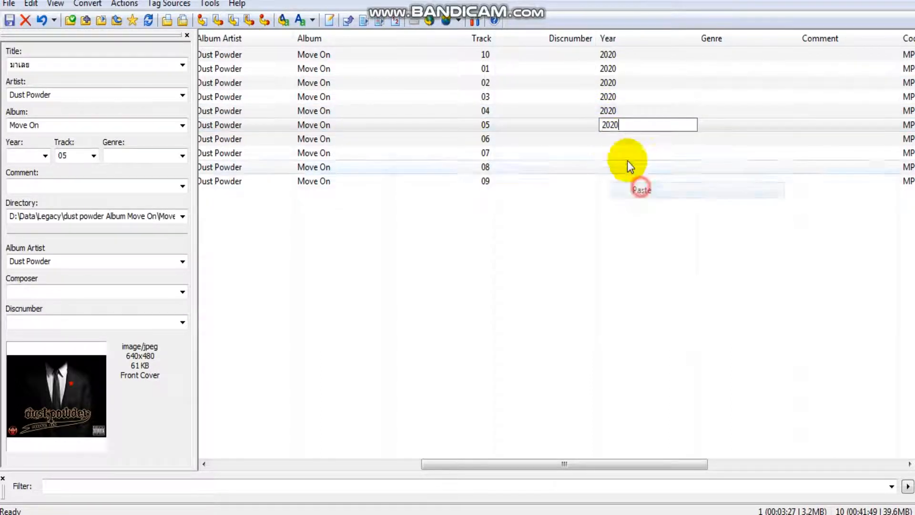
click(606, 139)
click(608, 139)
right_click(609, 140)
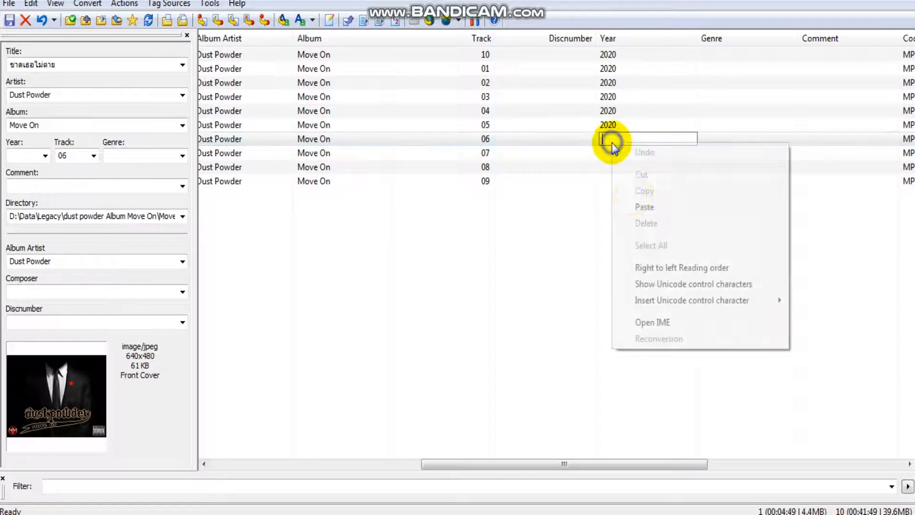
click(645, 208)
Paste the copied Year 2020 into the Year of tracks 07 and 08
click(613, 156)
click(613, 153)
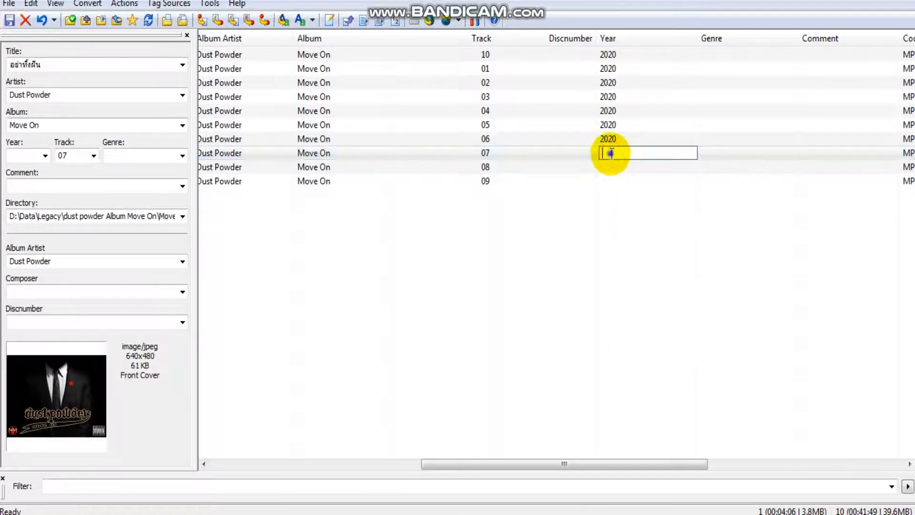
right_click(610, 153)
click(640, 212)
click(604, 168)
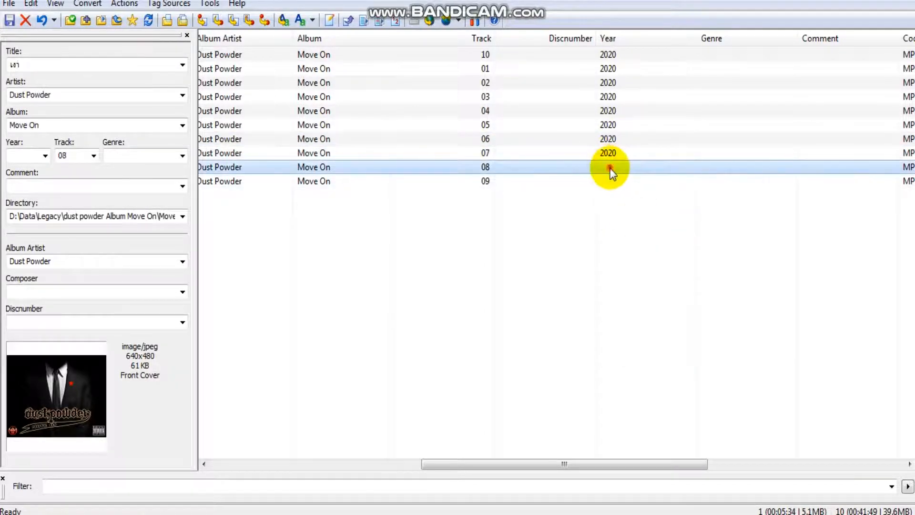
click(610, 168)
right_click(611, 167)
click(643, 232)
Paste the copied Year 2020 into the Year of track 09
click(615, 184)
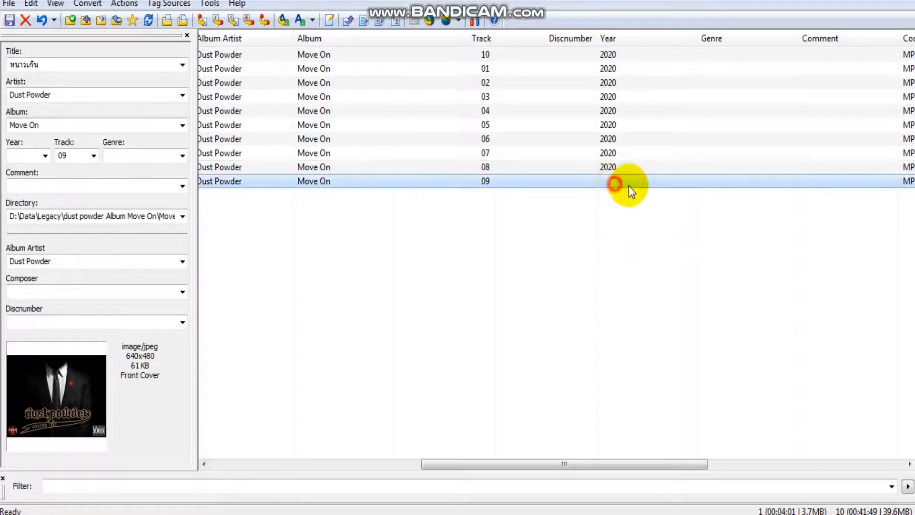
click(612, 183)
right_click(613, 181)
click(643, 248)
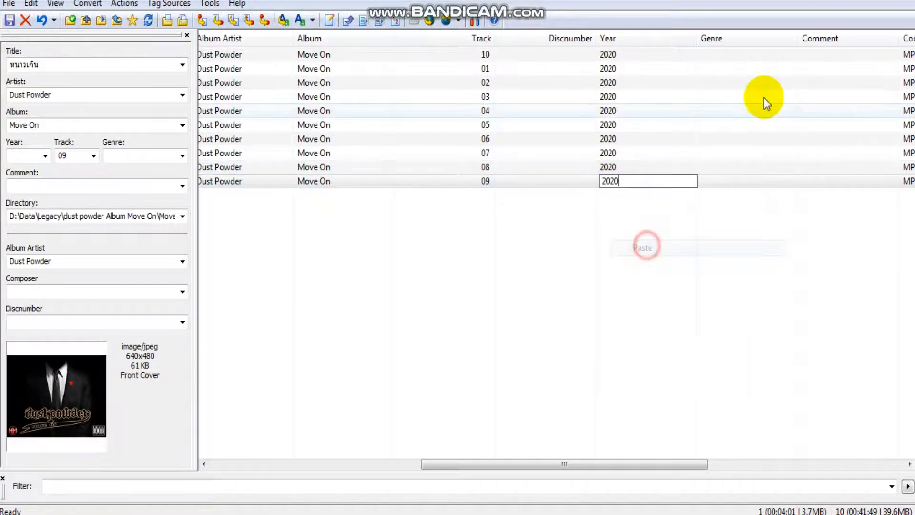
Set the Genre of "Stay at Home [Mixtape]", track 10, to Other
click(717, 54)
click(721, 55)
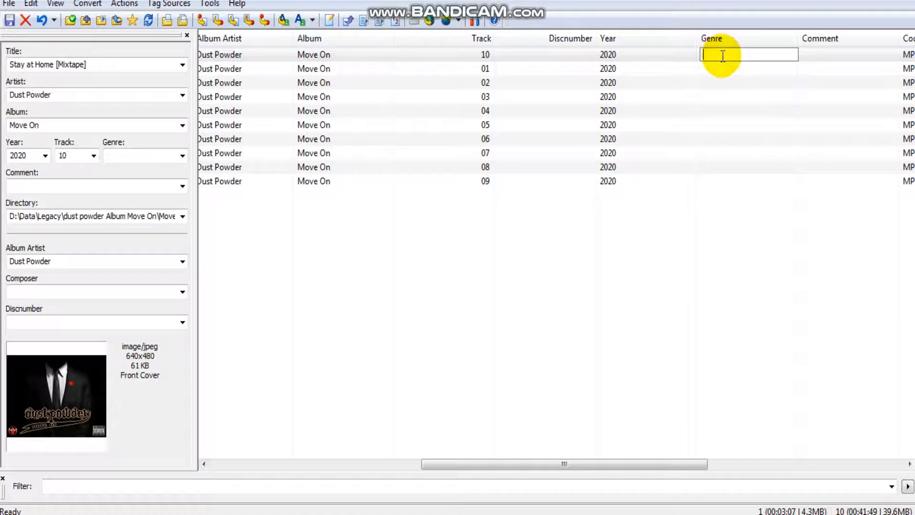
text(O)
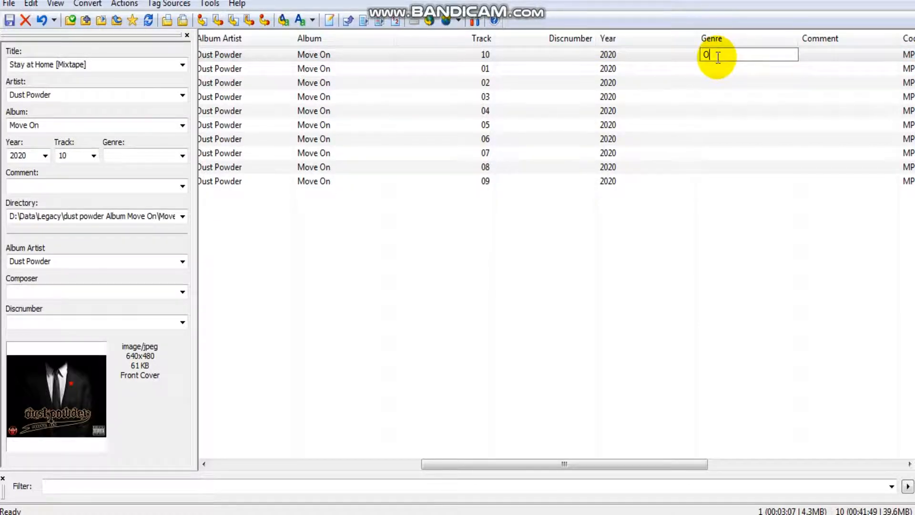
text(ther)
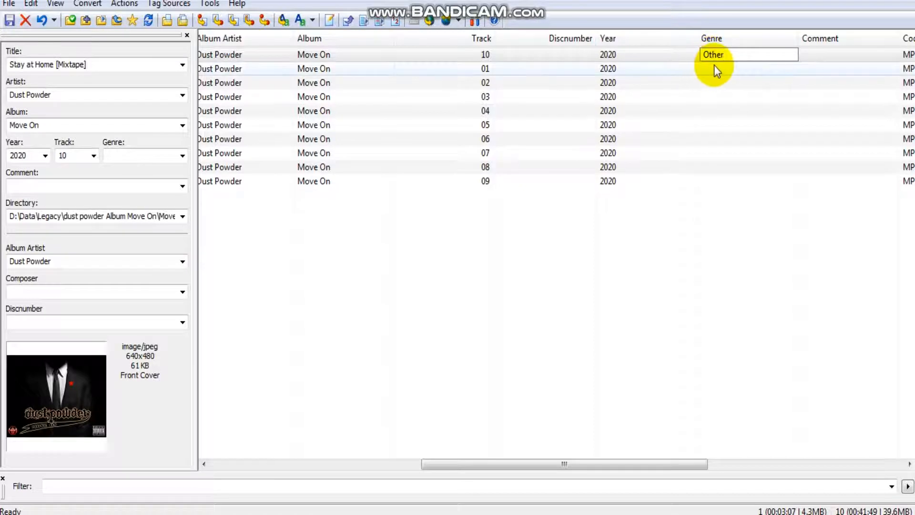
click(714, 65)
Copy the Genre Other from track 10 and paste it into the Genre of track 01
click(710, 55)
click(705, 52)
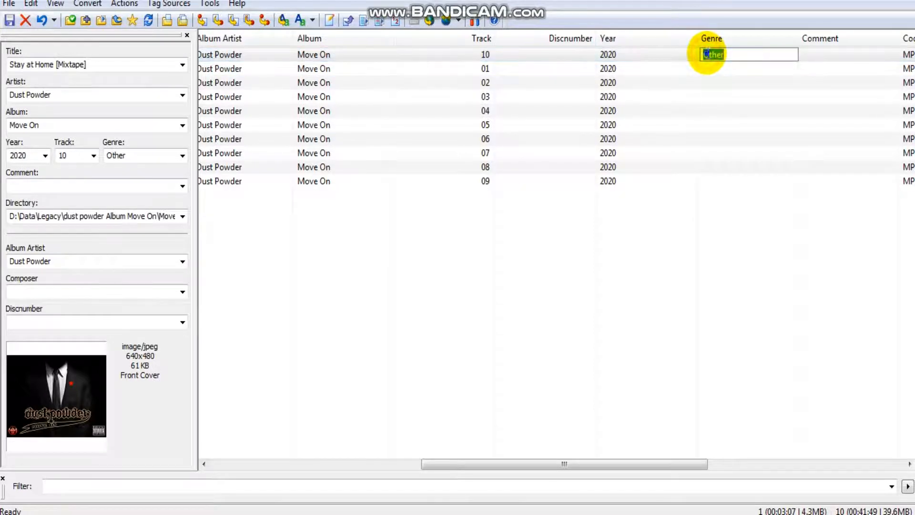
right_click(713, 55)
click(742, 102)
click(719, 71)
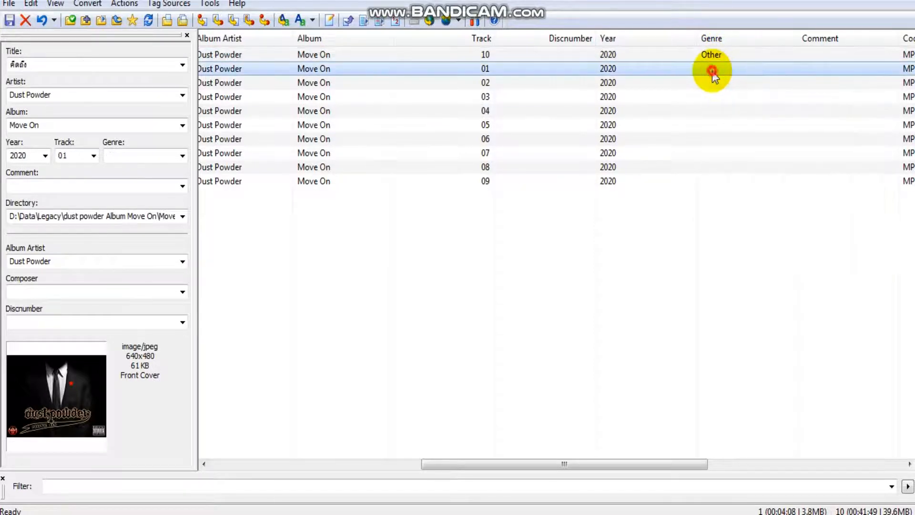
click(712, 70)
right_click(712, 71)
click(744, 135)
Paste the copied Genre Other into the Genre of tracks 02 and 03
click(719, 84)
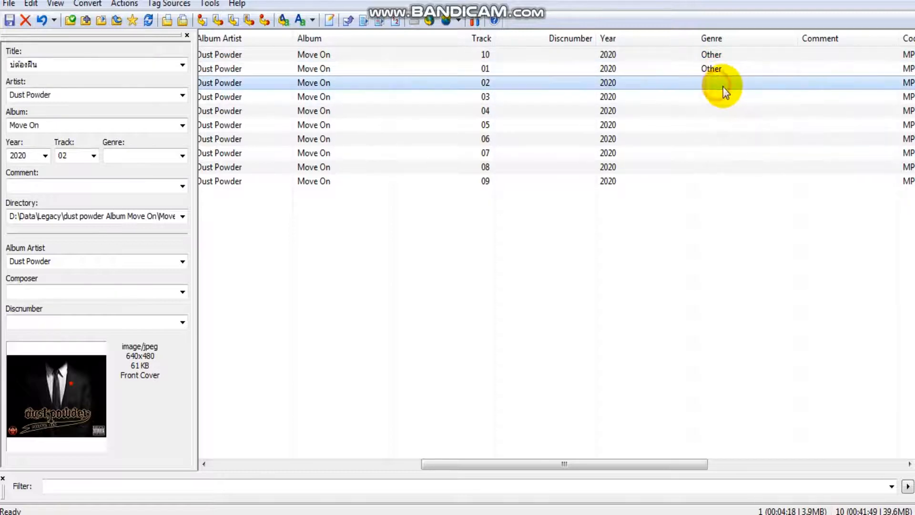
click(712, 84)
right_click(712, 84)
click(745, 152)
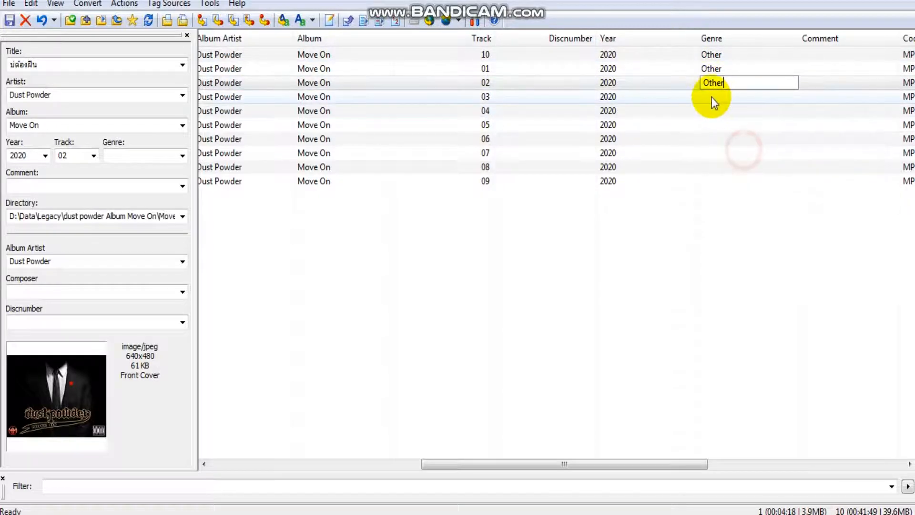
click(719, 99)
click(716, 99)
click(742, 162)
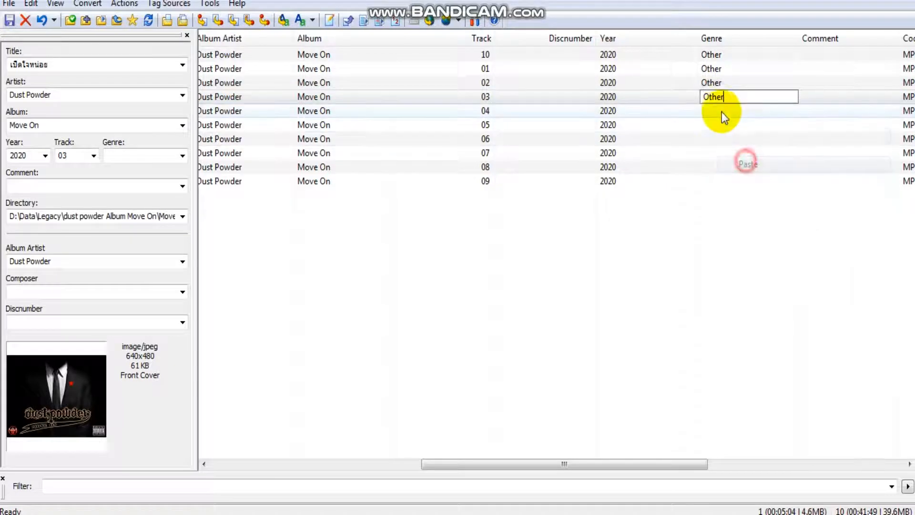
Paste the copied Genre Other into the Genre of tracks 04 and 05
click(717, 111)
right_click(713, 111)
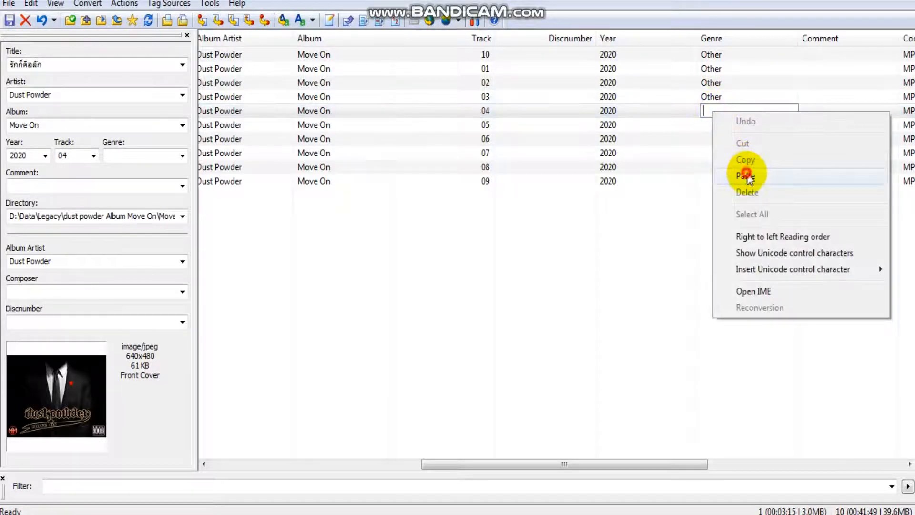
click(744, 175)
click(710, 125)
click(717, 125)
right_click(716, 125)
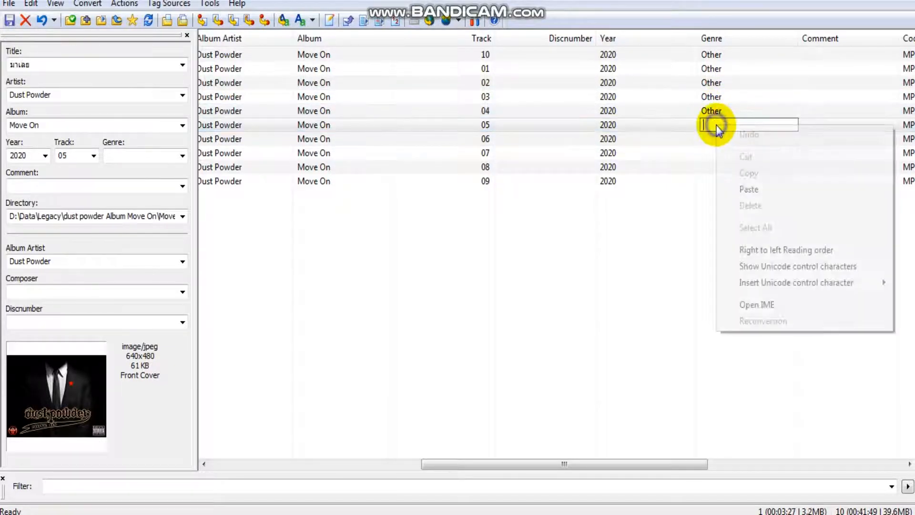
click(749, 189)
Paste the copied Genre Other into the Genre of tracks 06 and 07
click(712, 139)
click(716, 139)
right_click(716, 141)
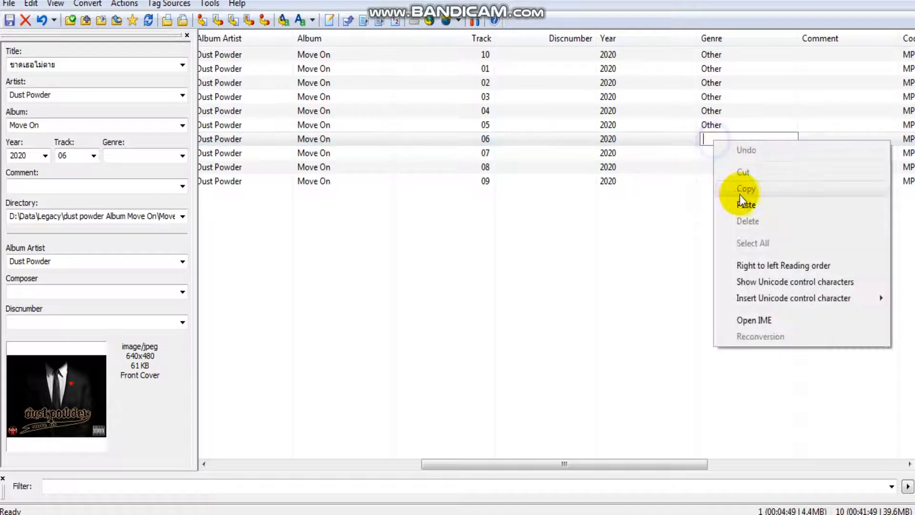
click(750, 201)
click(714, 153)
click(713, 153)
right_click(712, 152)
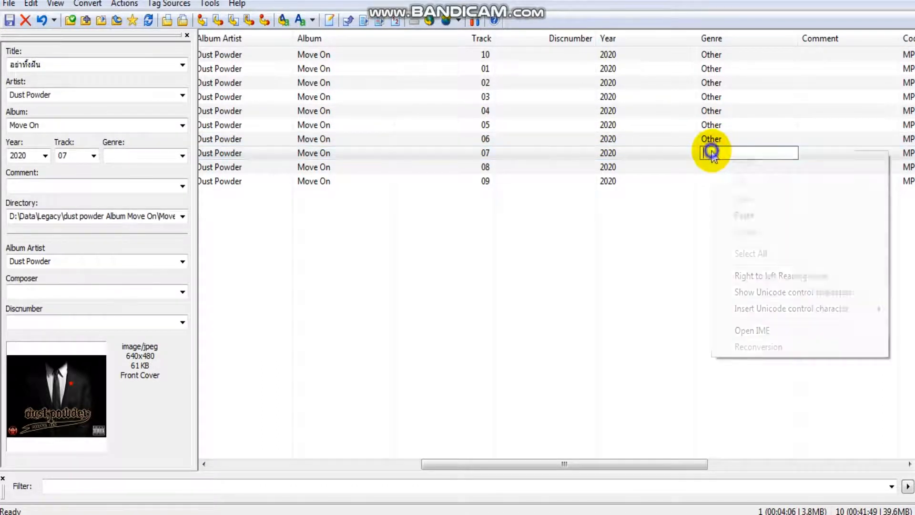
click(741, 212)
Paste the copied Genre Other into the Genre of tracks 08 and 09
click(706, 169)
click(713, 167)
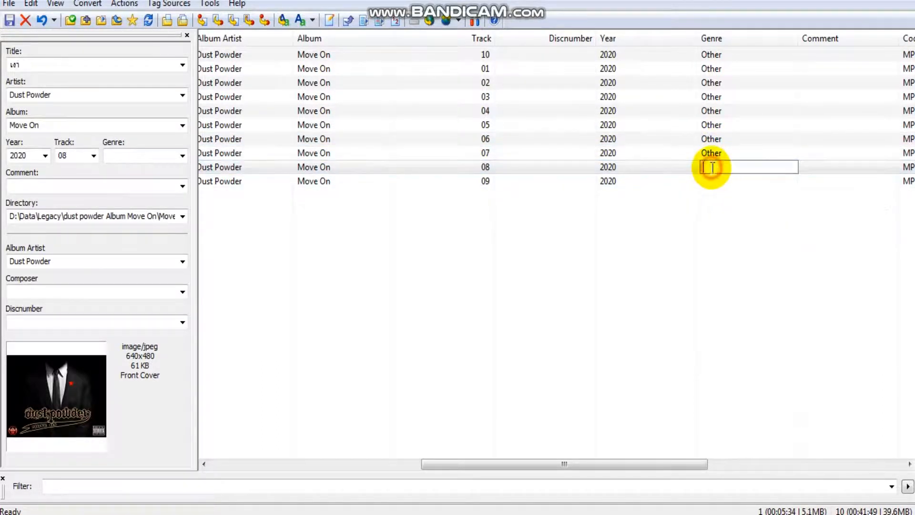
right_click(713, 167)
click(742, 229)
click(710, 182)
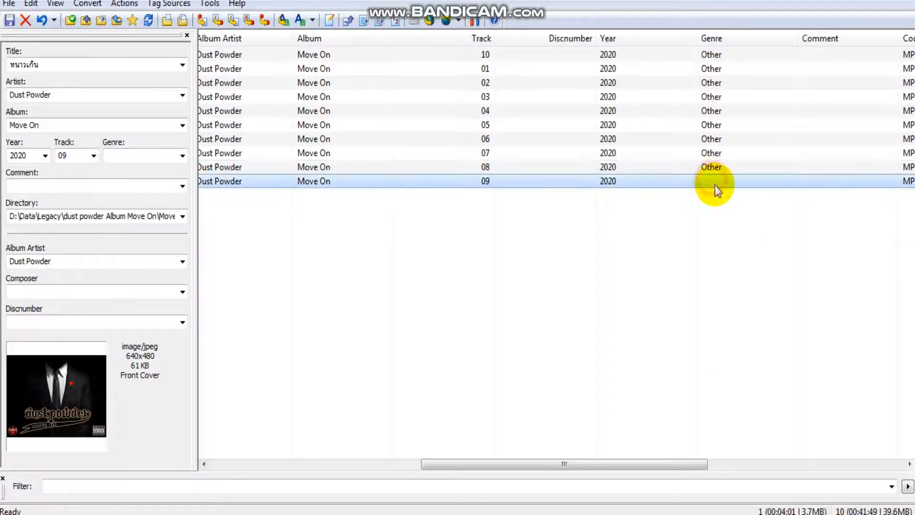
click(710, 182)
right_click(710, 181)
click(730, 243)
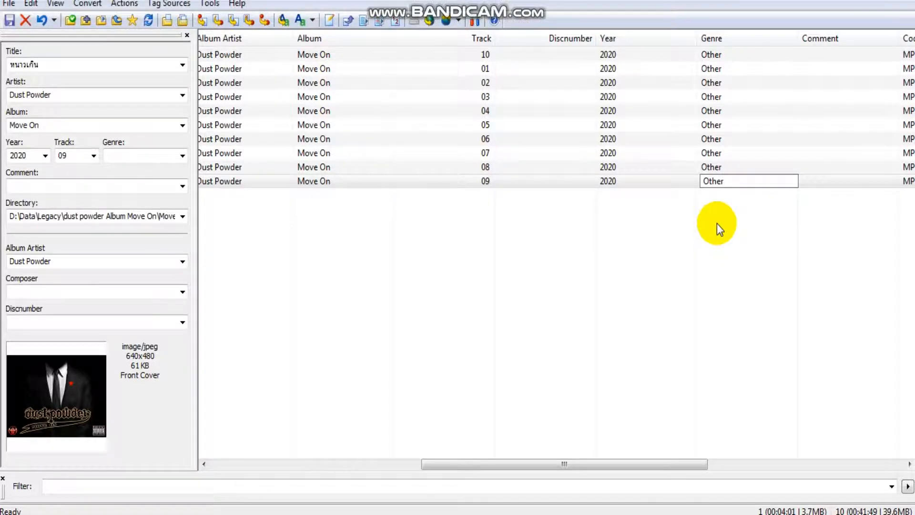
Set the Comment of "Stay at Home [Mixtape]", track 10, to "Man Make Records"
click(807, 50)
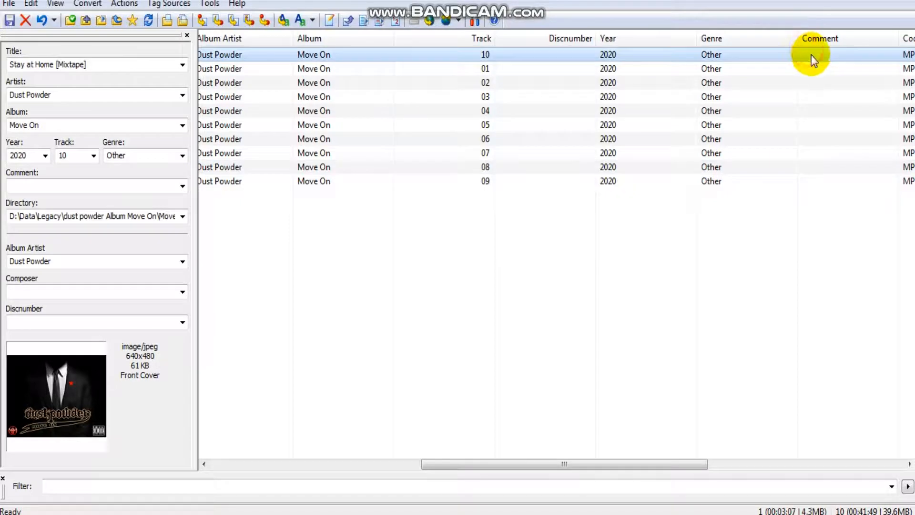
click(811, 55)
text(Man Make)
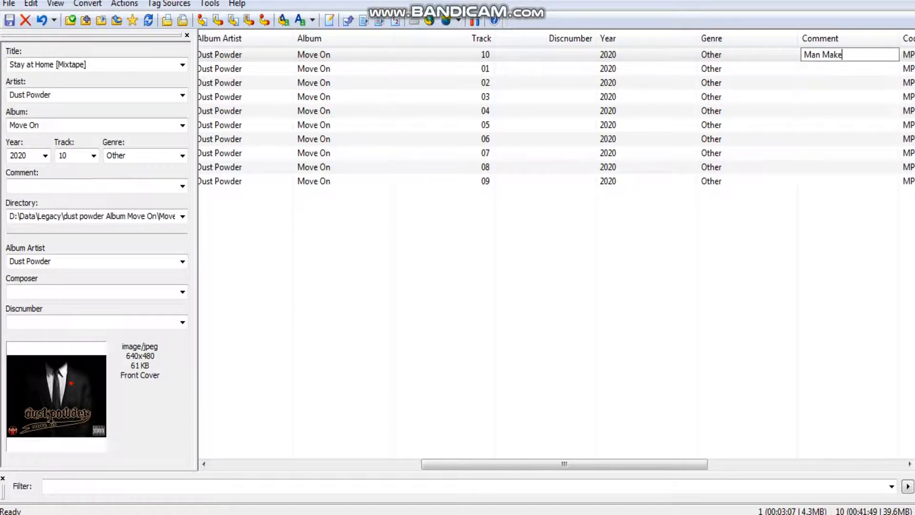
text(Records)
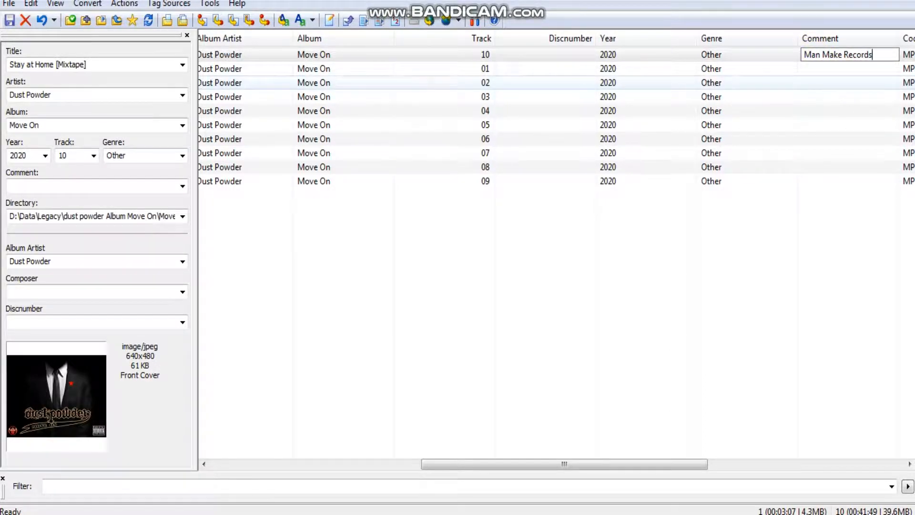
click(837, 70)
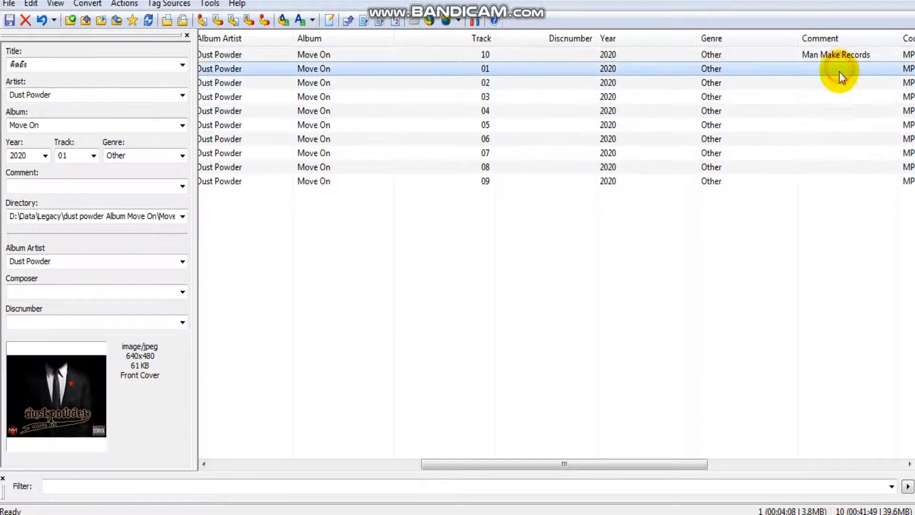
Copy the Comment "Man Make Records" from track 10 and paste it into the Comment of track 01
click(833, 55)
click(833, 55)
right_click(835, 57)
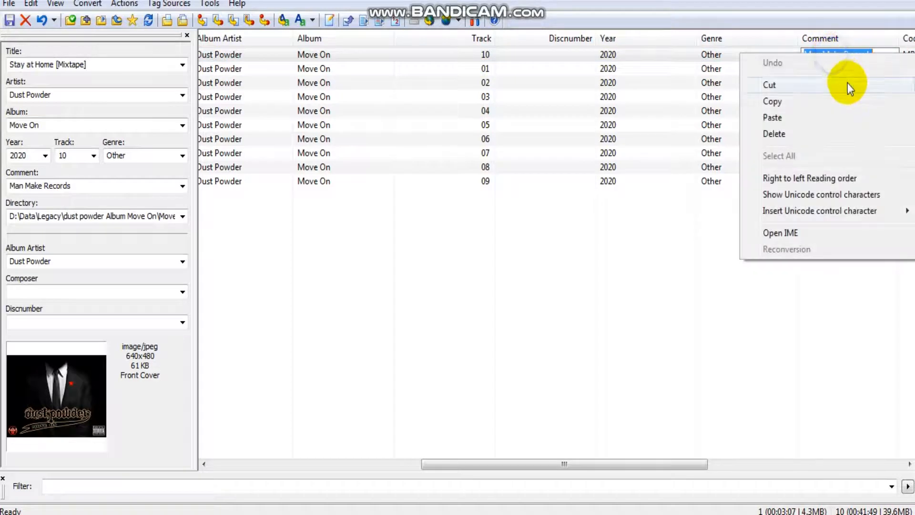
click(789, 102)
click(819, 70)
click(817, 69)
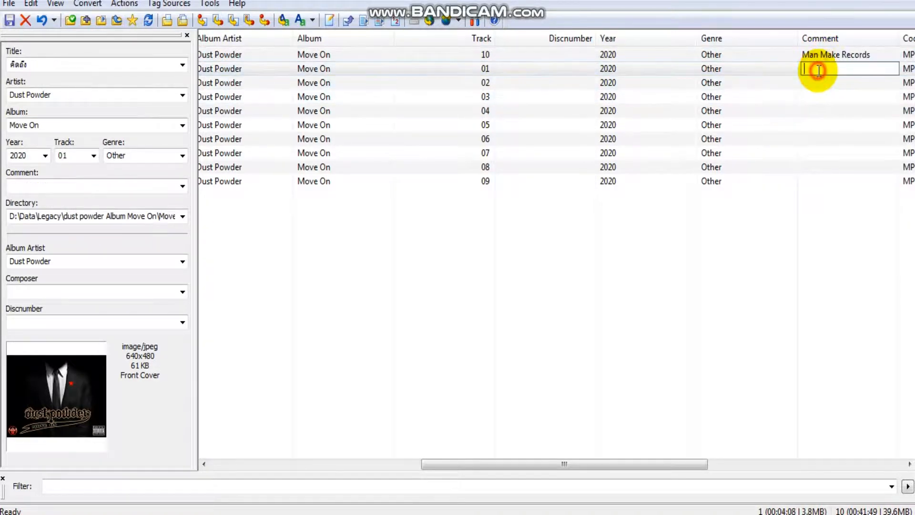
right_click(816, 69)
click(793, 135)
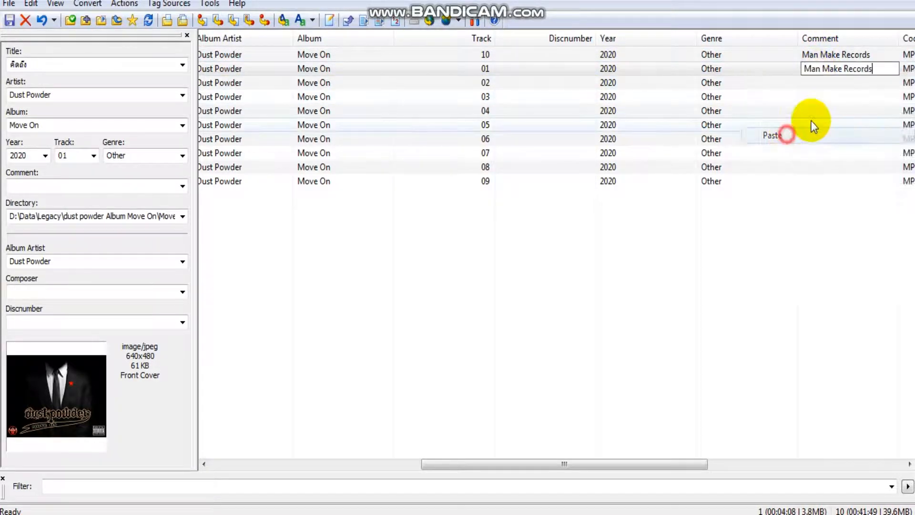
Paste the copied Comment "Man Make Records" into the Comment of tracks 02 and 03
click(811, 84)
click(811, 83)
right_click(812, 85)
click(806, 151)
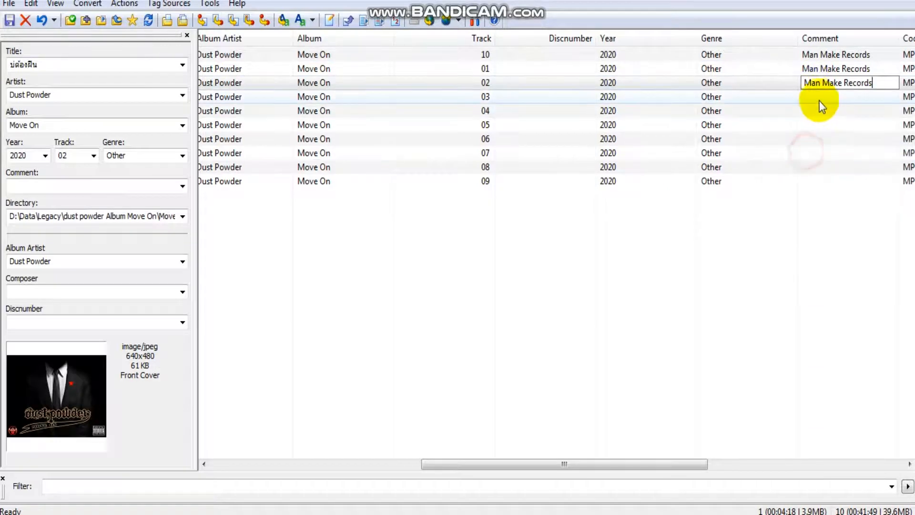
click(818, 98)
click(816, 98)
right_click(816, 98)
click(795, 159)
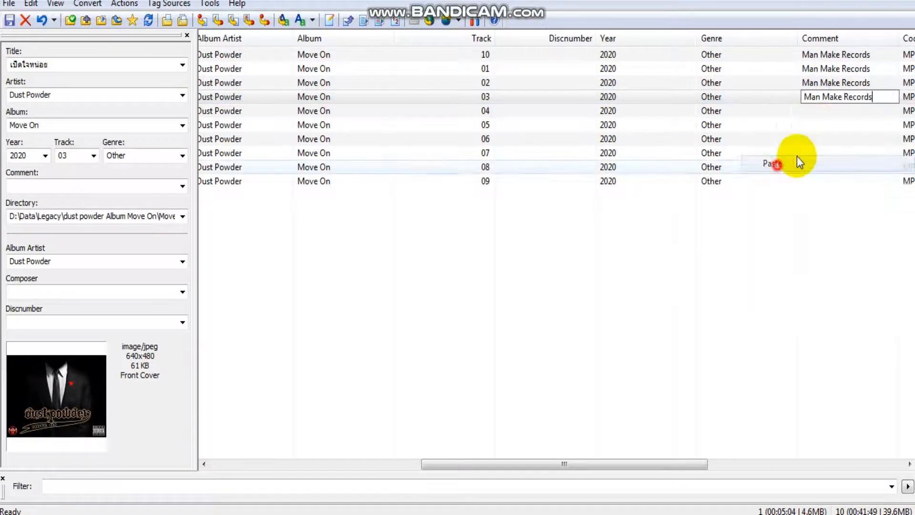
Paste the copied Comment "Man Make Records" into the Comment of tracks 04 and 05
click(820, 113)
click(819, 113)
right_click(818, 113)
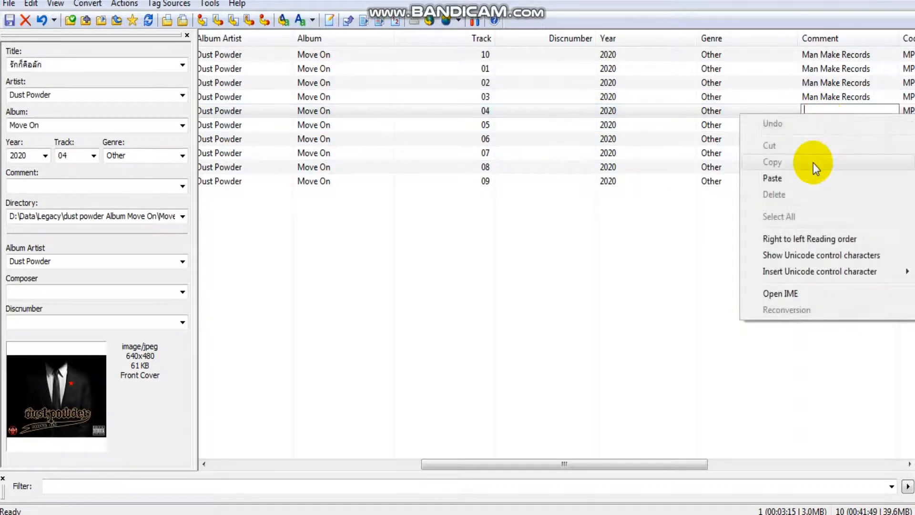
click(806, 177)
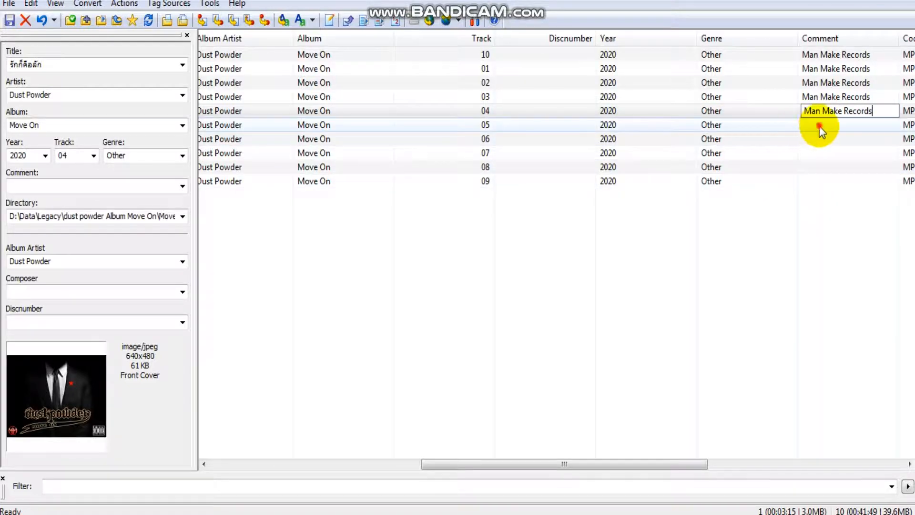
click(817, 125)
click(817, 126)
right_click(816, 125)
click(805, 189)
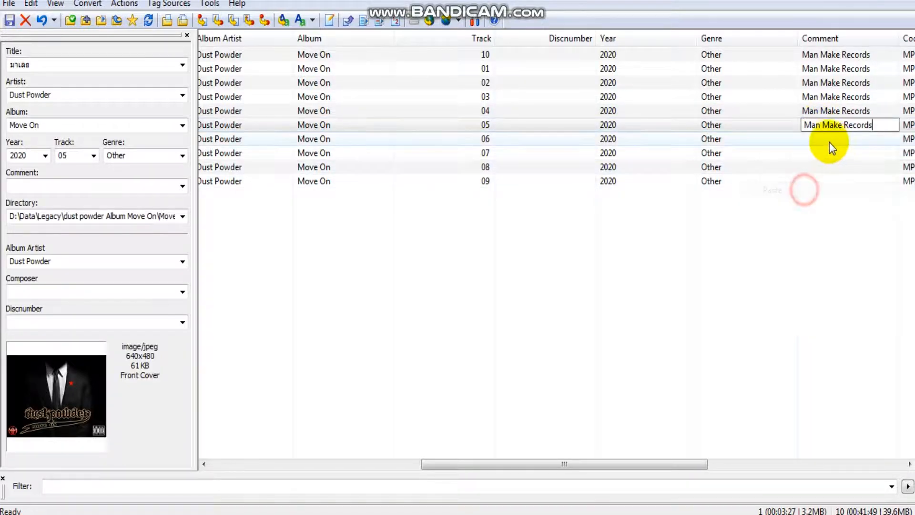
Paste the copied Comment "Man Make Records" into the Comment of tracks 06 and 07
click(818, 139)
click(817, 139)
right_click(817, 139)
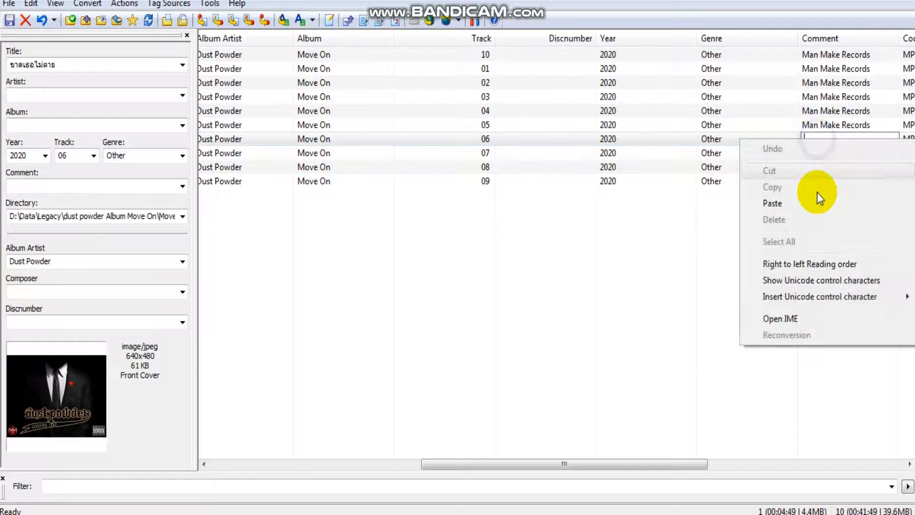
click(793, 204)
click(812, 154)
click(814, 154)
right_click(814, 153)
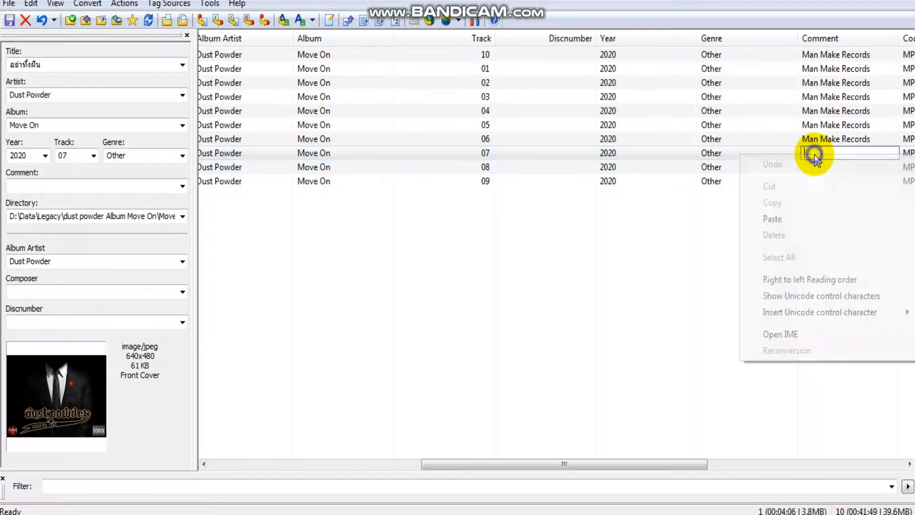
click(782, 217)
Paste the copied Comment "Man Make Records" into the Comment of tracks 08 and 09
click(809, 168)
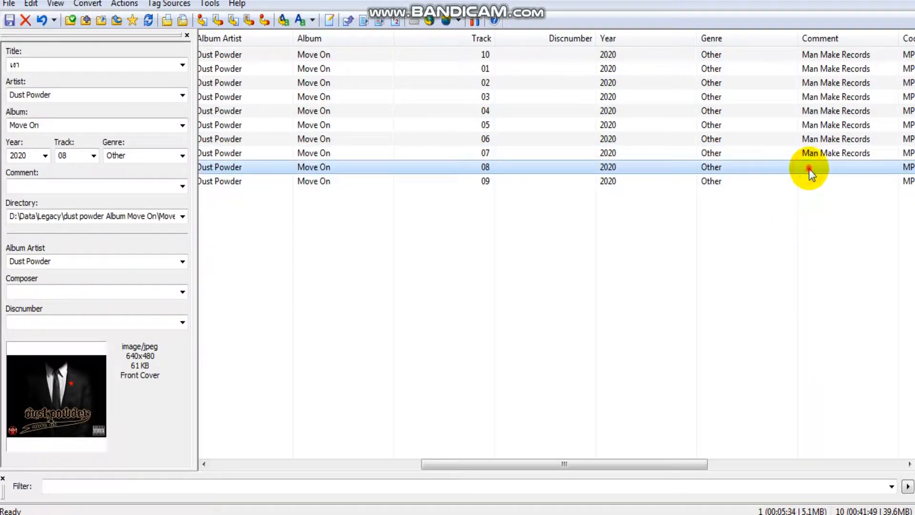
click(809, 167)
right_click(809, 168)
click(792, 233)
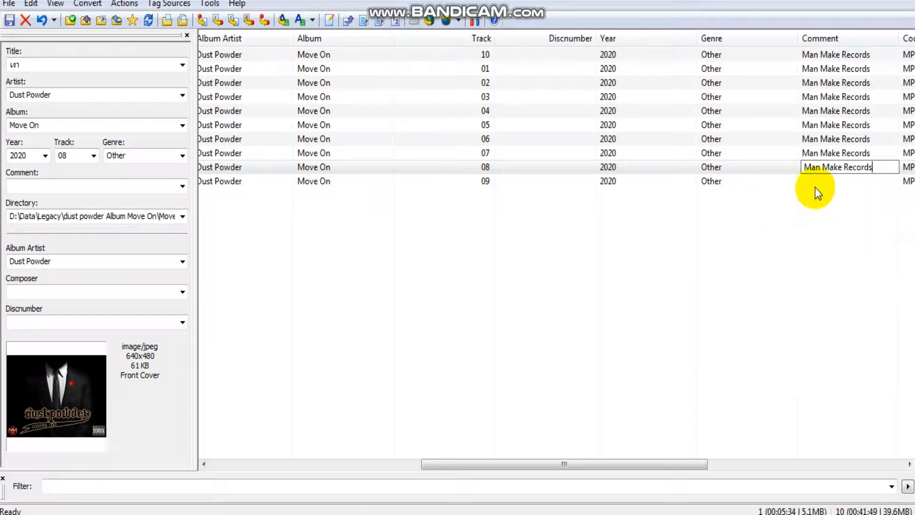
click(815, 182)
click(816, 182)
right_click(816, 183)
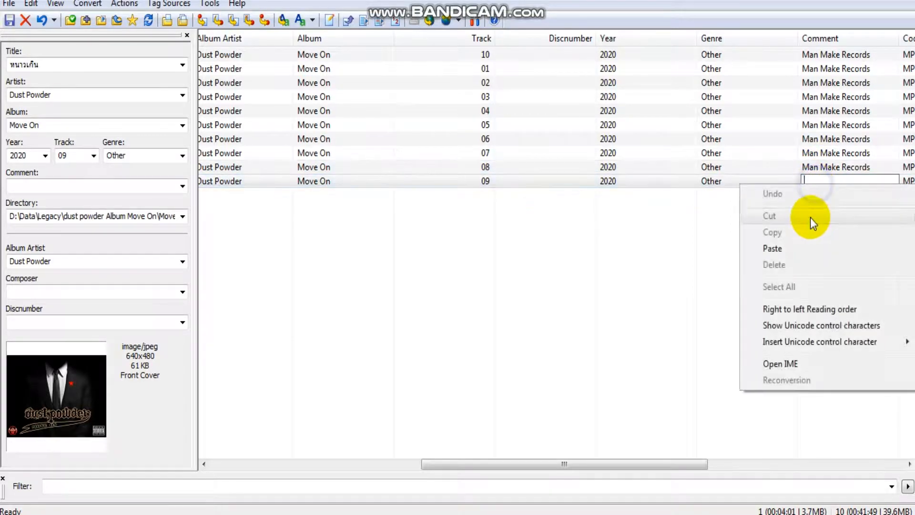
click(778, 251)
click(791, 292)
Review the completed tags and cover art of tracks 10, 01, 03, 05 and 07
drag(513, 465, 288, 397)
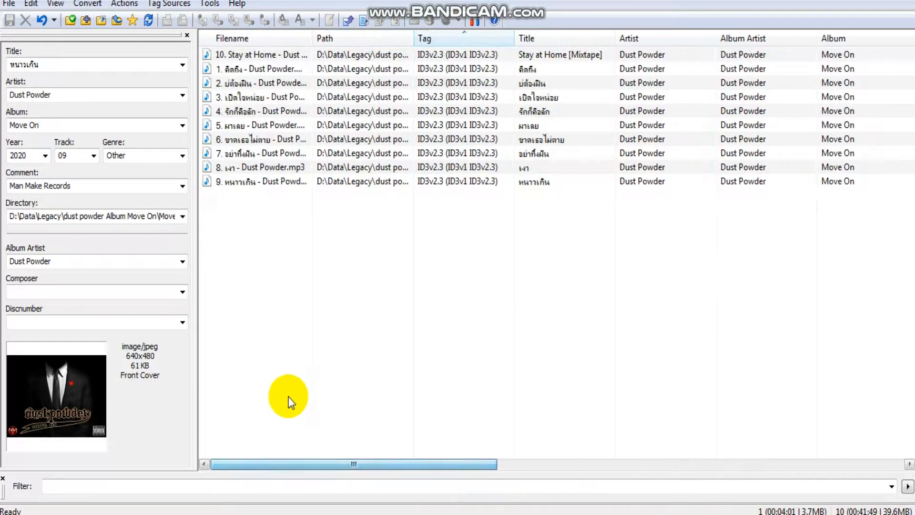
click(243, 55)
click(244, 69)
click(246, 97)
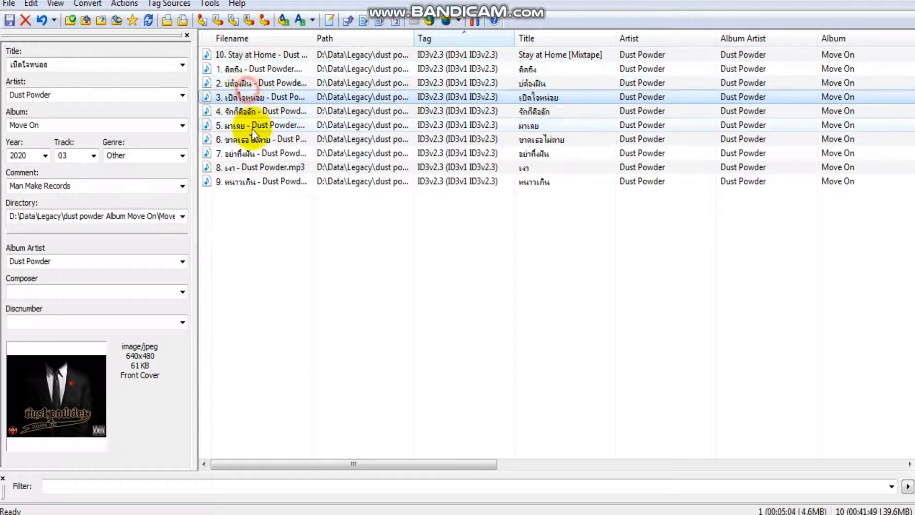
click(251, 126)
click(250, 154)
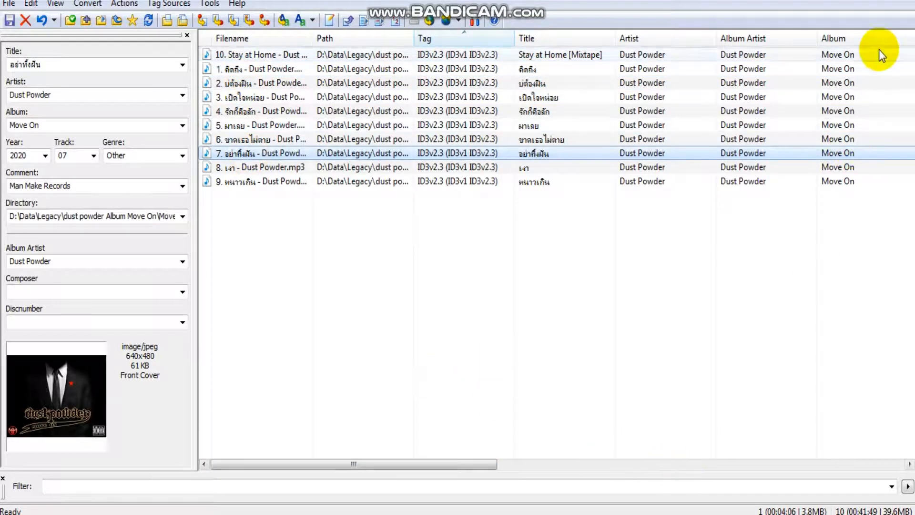
Switch to the Move On 2020 folder in Windows Explorer and list its files in Details view
click(682, 514)
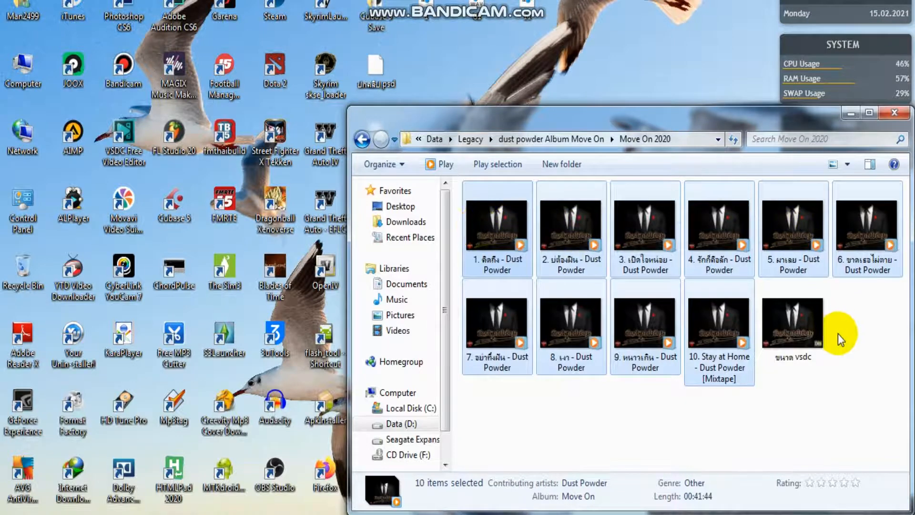
click(844, 319)
click(831, 166)
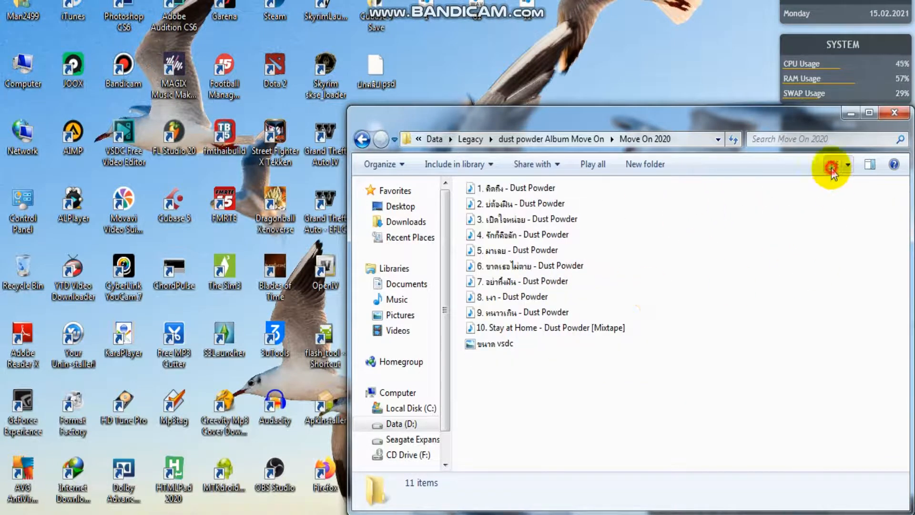
click(831, 166)
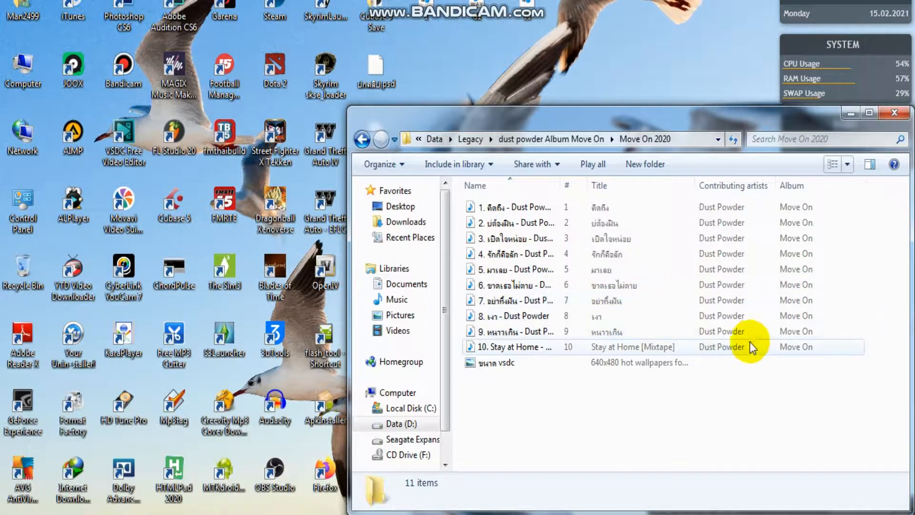
Play track 5 from the folder to check its cover art and tags in the player, and close the player
click(637, 271)
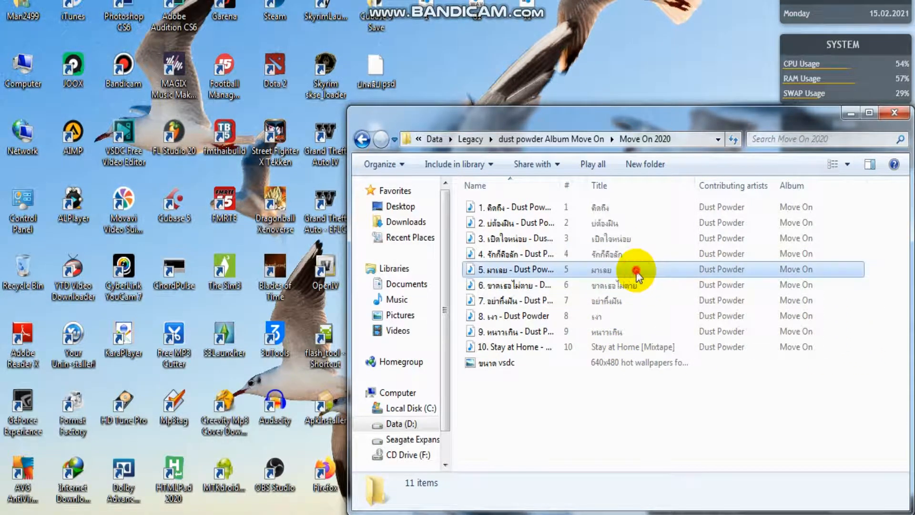
double_click(676, 272)
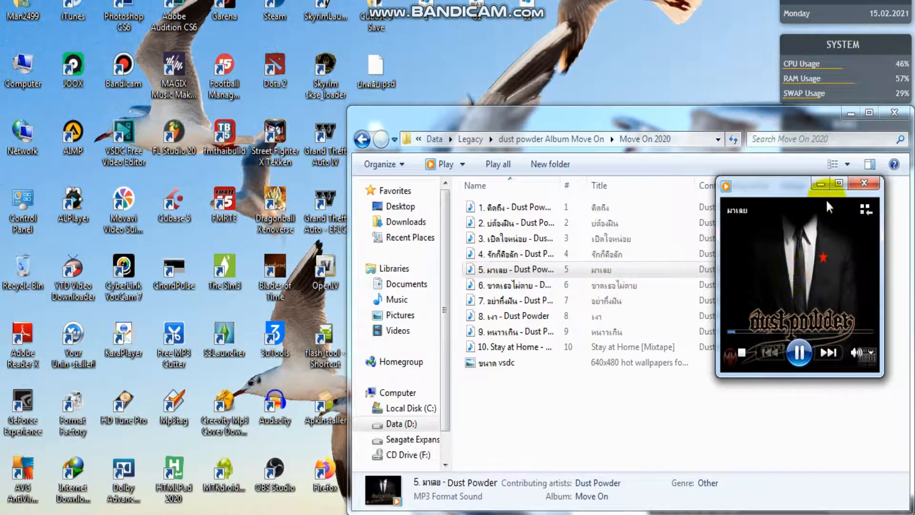
drag(786, 190, 730, 202)
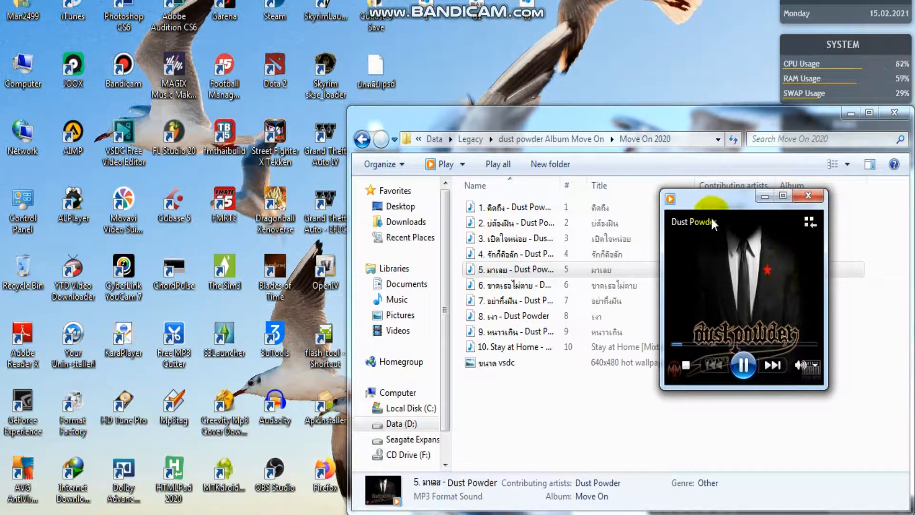
click(806, 196)
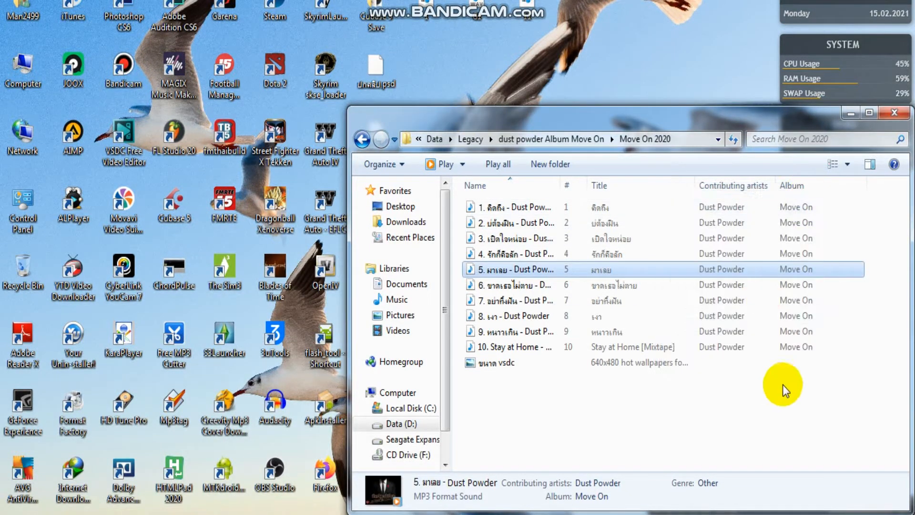